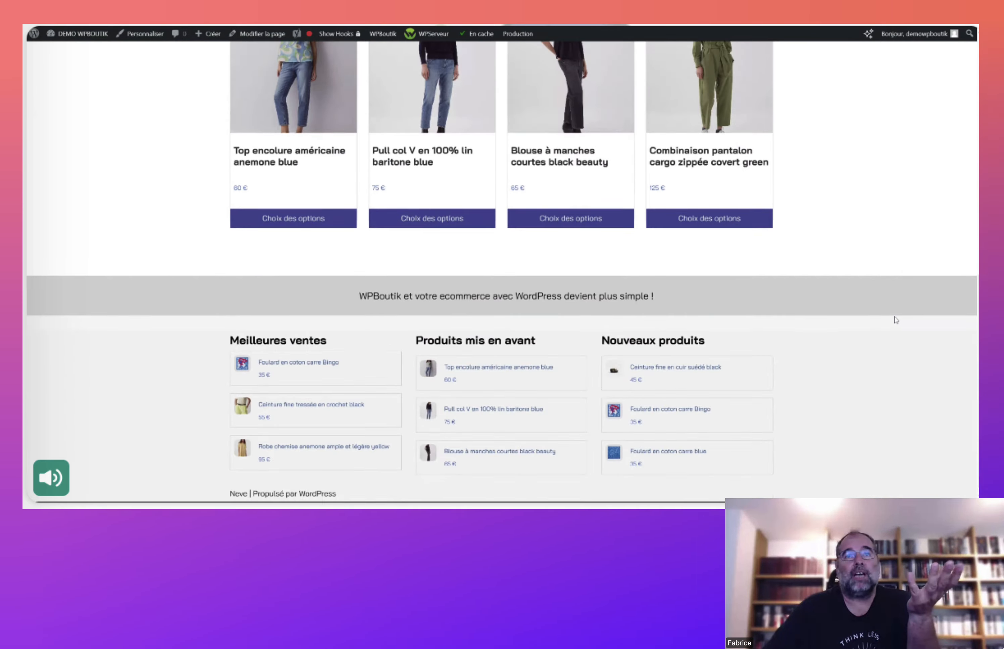
Step: Look over the "Nos Nouveautés" and "Nos Produits « STARS »" sections on the demo shop's home page
{"action": "scroll", "coordinate": [895, 319], "scroll_direction": "up", "scroll_amount": 8}
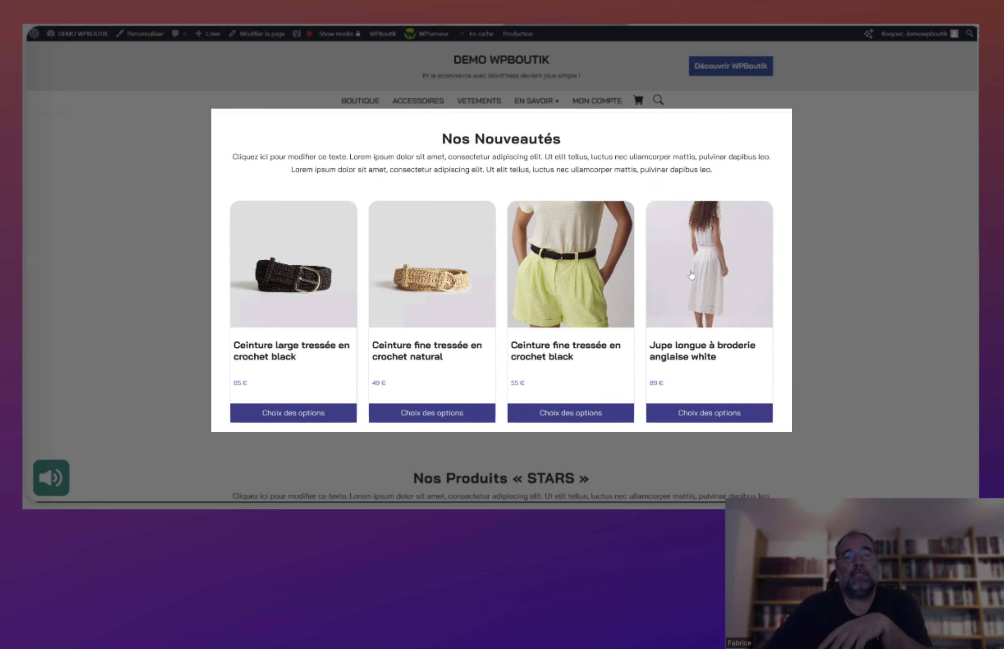
{"action": "scroll", "coordinate": [507, 270], "scroll_direction": "down", "scroll_amount": 5}
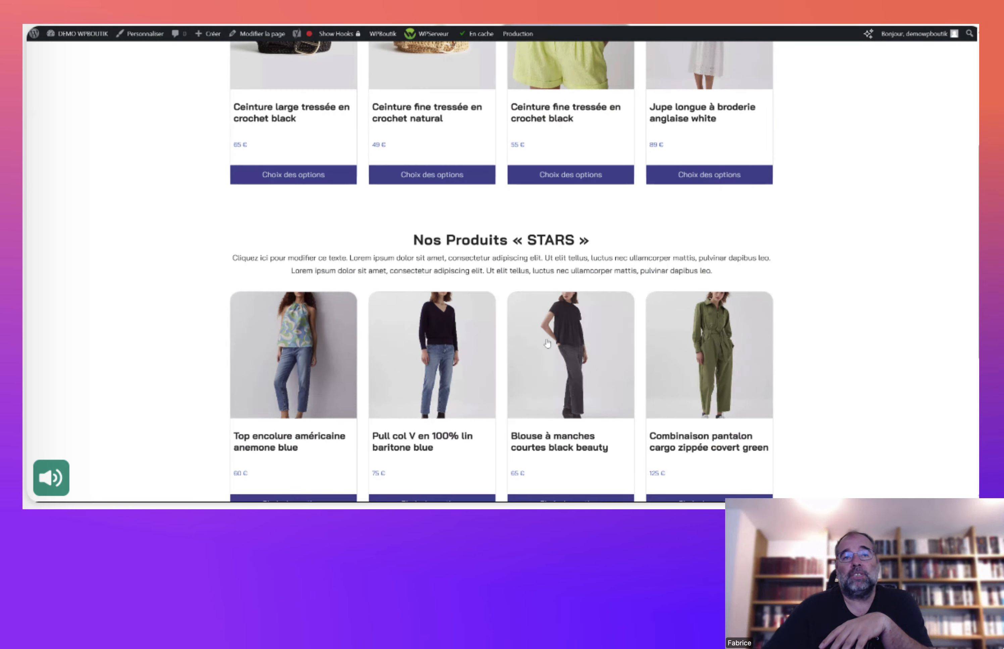
{"action": "scroll", "coordinate": [868, 406], "scroll_direction": "up", "scroll_amount": 5}
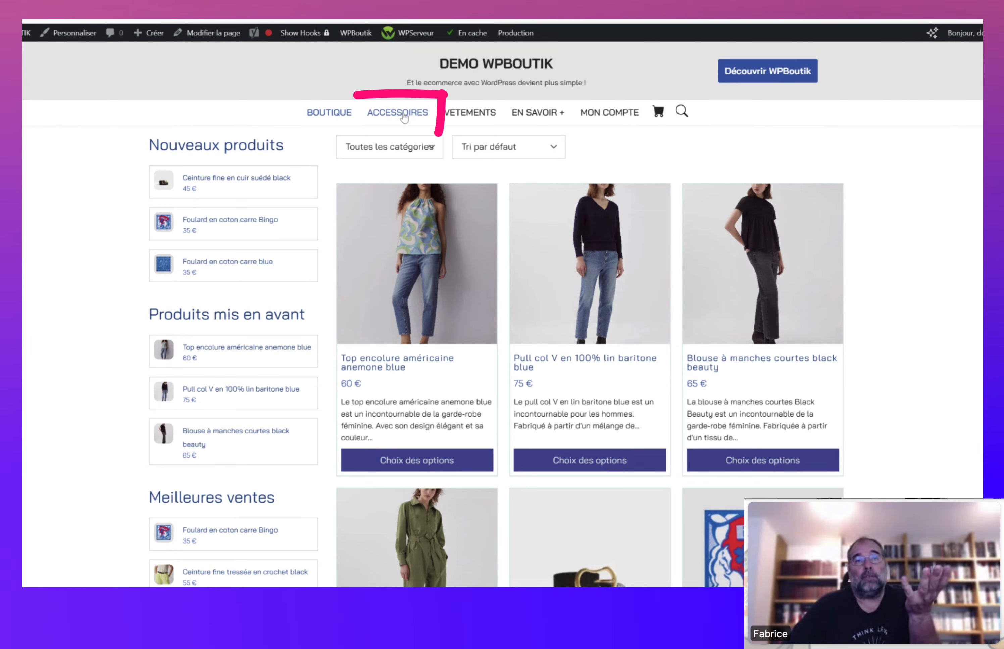
Step: View the Accessoires category, and examine the Boutique page's product grid with its sidebar and footer product lists
{"action": "left_click", "coordinate": [405, 118]}
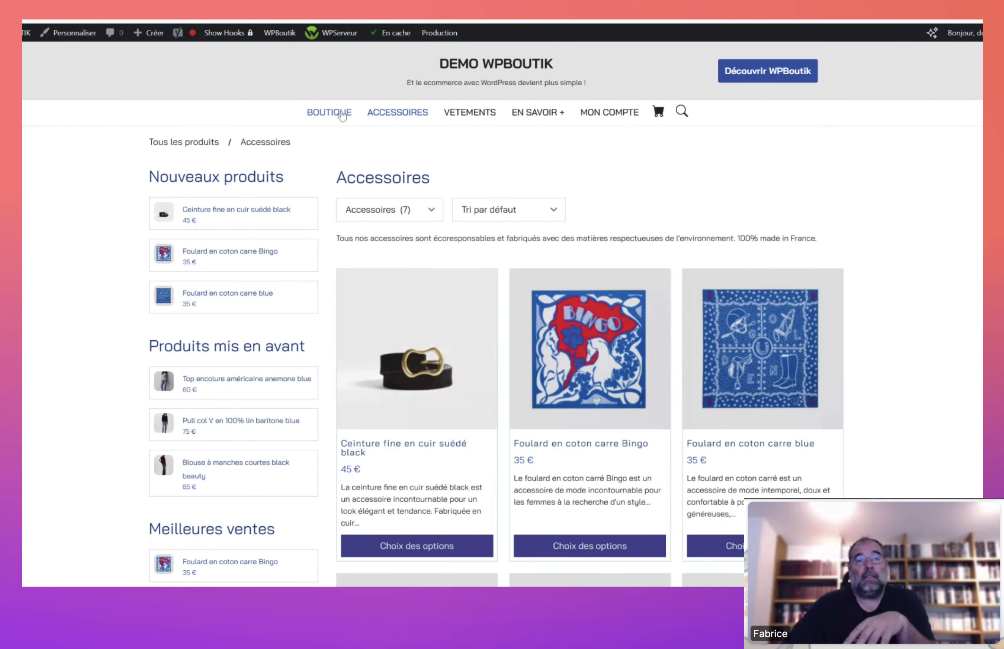
{"action": "left_click", "coordinate": [342, 114]}
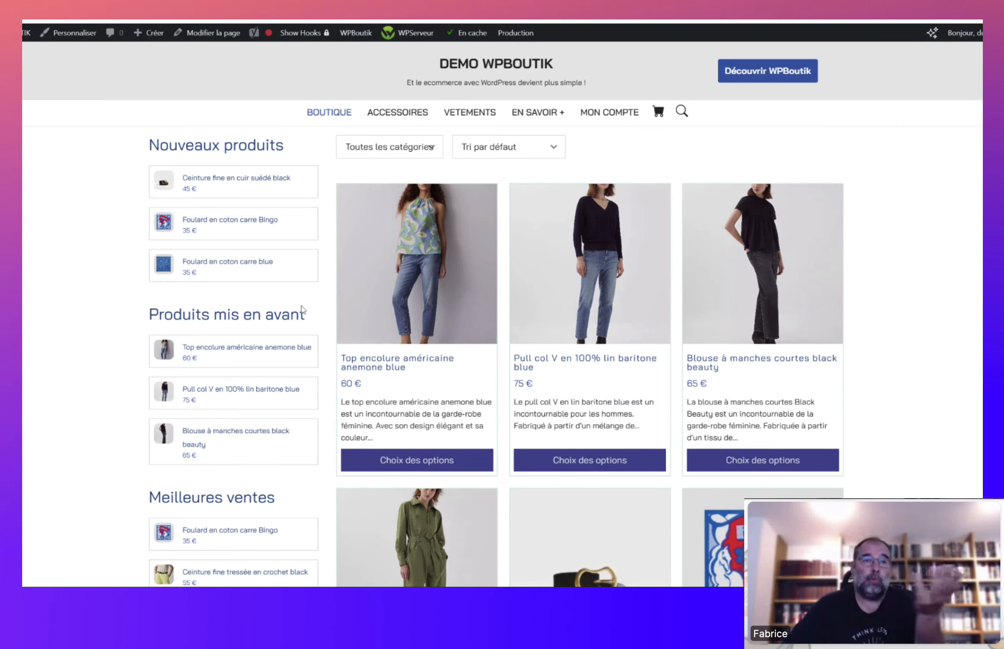
{"action": "scroll", "coordinate": [302, 310], "scroll_direction": "down", "scroll_amount": 3}
{"action": "left_click_drag", "start_coordinate": [234, 384], "coordinate": [162, 384]}
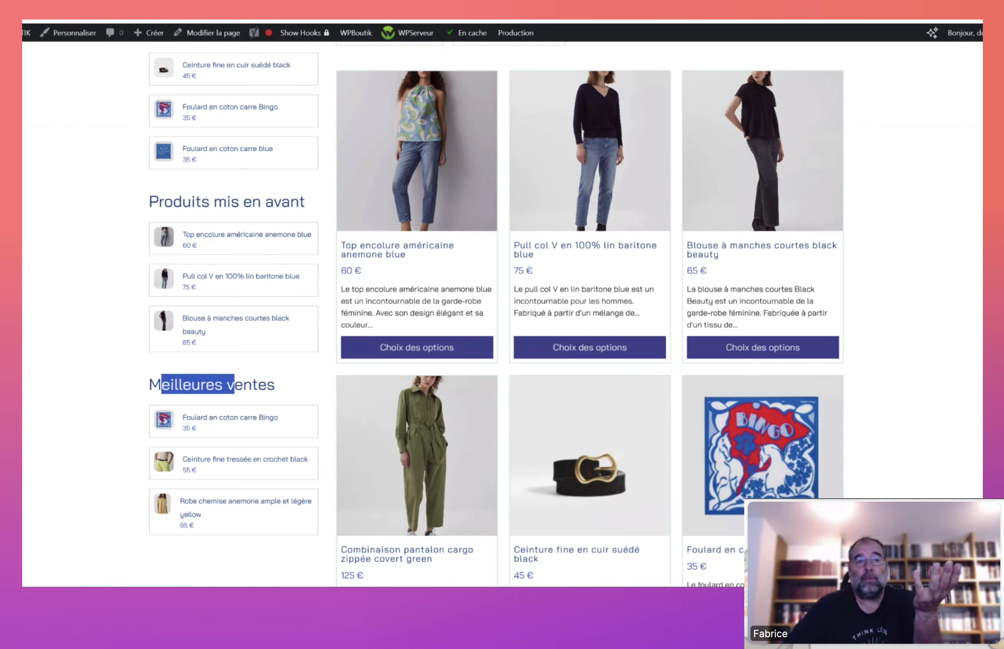
{"action": "scroll", "coordinate": [742, 323], "scroll_direction": "up", "scroll_amount": 3}
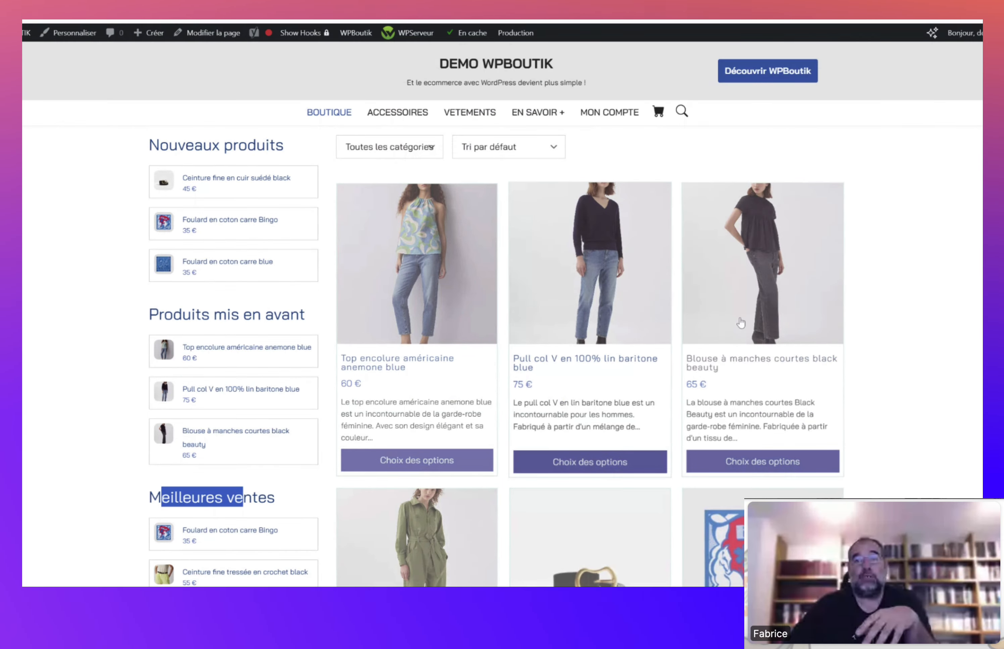
{"action": "scroll", "coordinate": [742, 323], "scroll_direction": "down", "scroll_amount": 20}
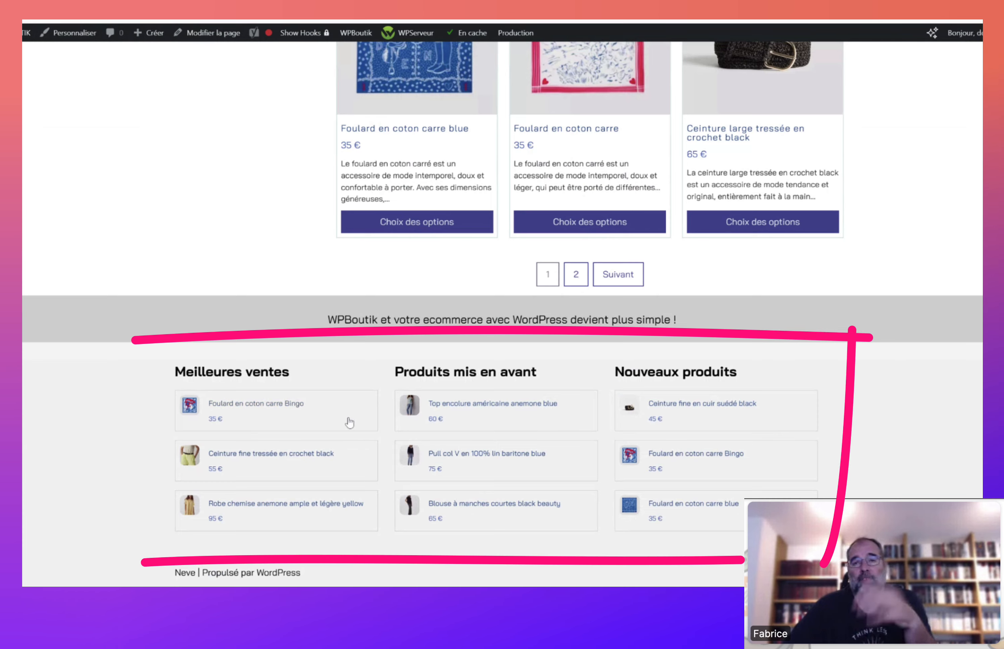
{"action": "scroll", "coordinate": [698, 494], "scroll_direction": "up", "scroll_amount": 20}
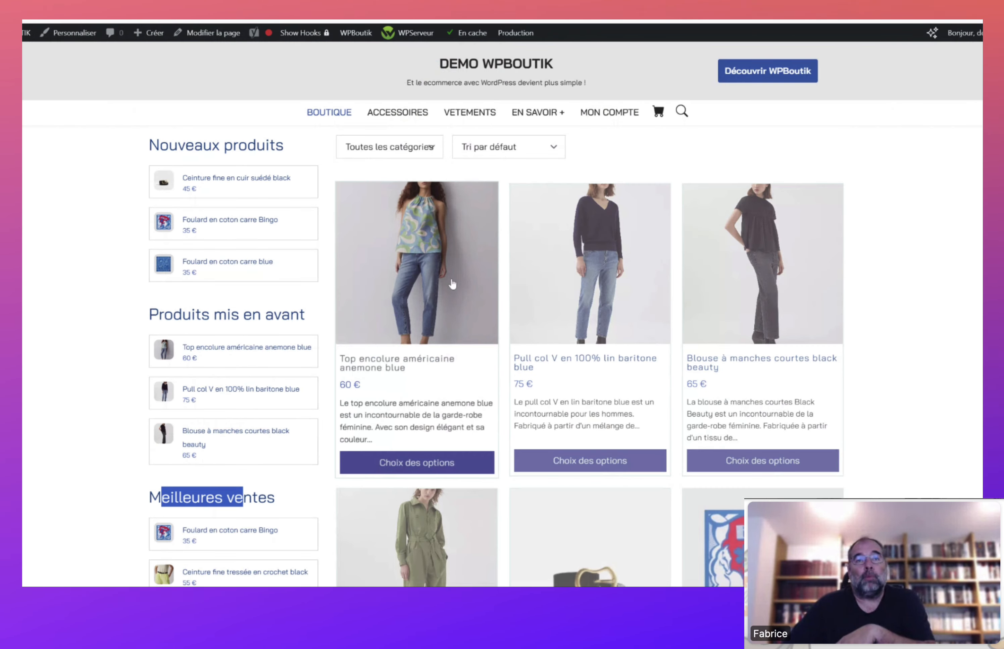
Step: Open the "Top encolure américaine anemone blue" product page and examine its title, short description and size choice
{"action": "left_click", "coordinate": [433, 285]}
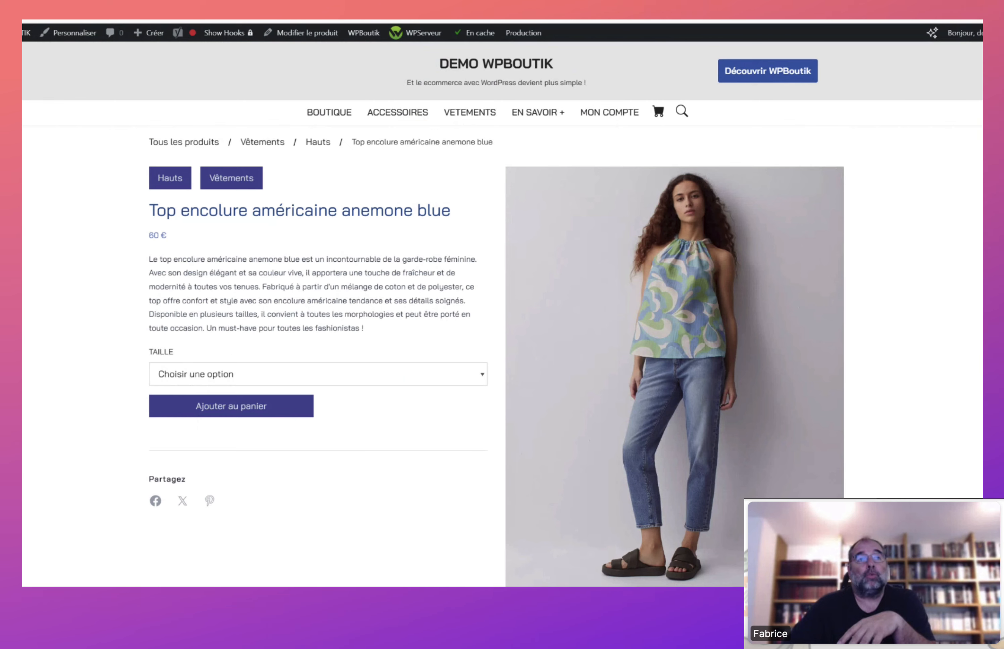
{"action": "left_click_drag", "start_coordinate": [165, 211], "coordinate": [320, 216]}
{"action": "left_click_drag", "start_coordinate": [178, 259], "coordinate": [258, 315]}
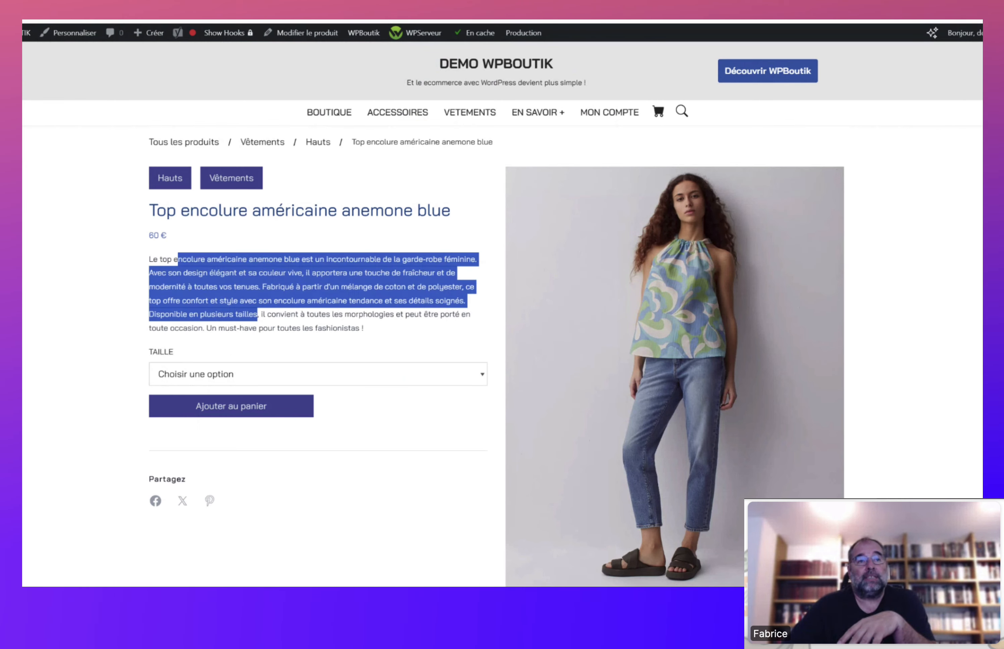
{"action": "left_click", "coordinate": [337, 390]}
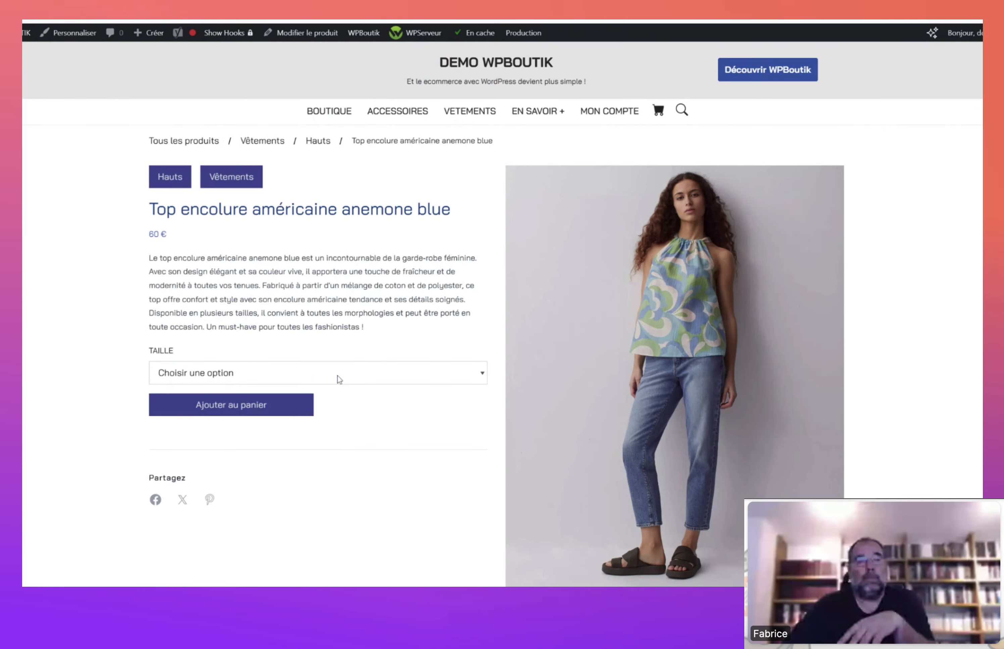
Step: Review the product's additional information, full description and recommended products, and return to the Boutique page
{"action": "scroll", "coordinate": [341, 376], "scroll_direction": "down", "scroll_amount": 4}
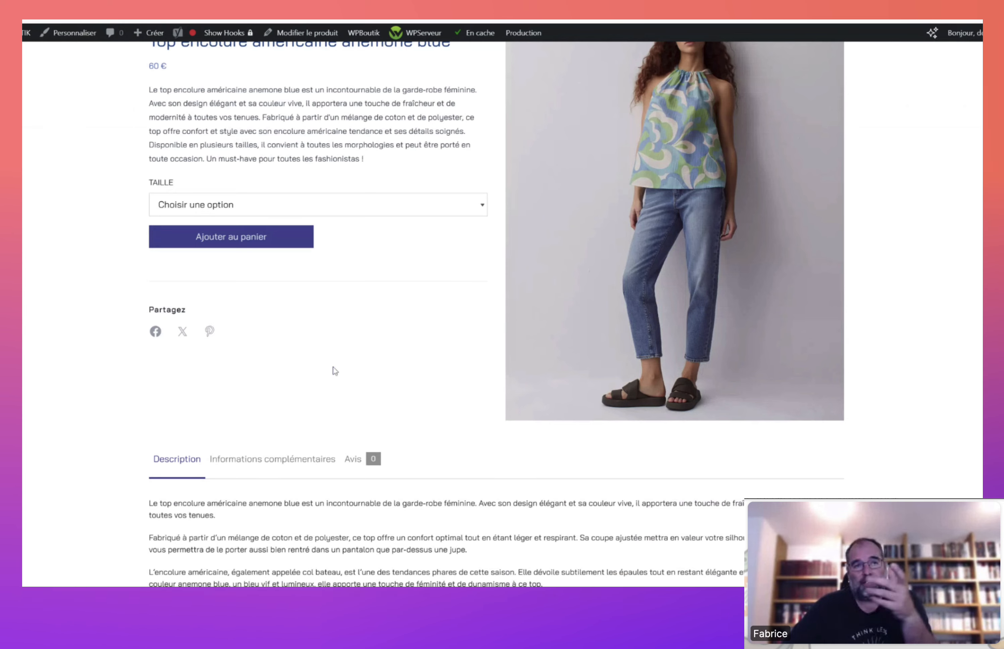
{"action": "scroll", "coordinate": [285, 422], "scroll_direction": "down", "scroll_amount": 4}
{"action": "left_click", "coordinate": [245, 292]}
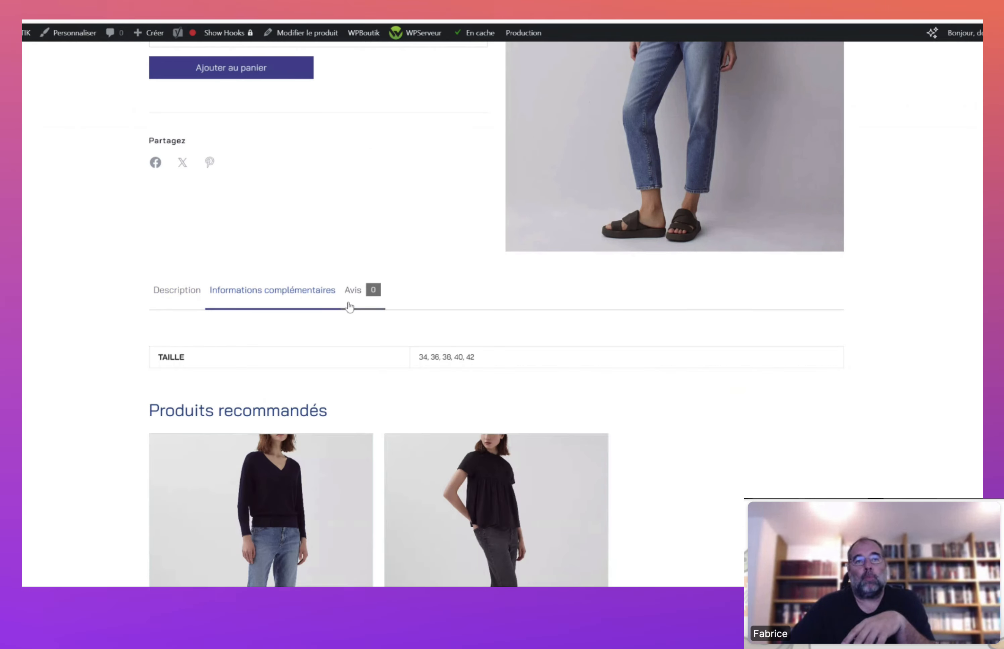
{"action": "left_click", "coordinate": [176, 289]}
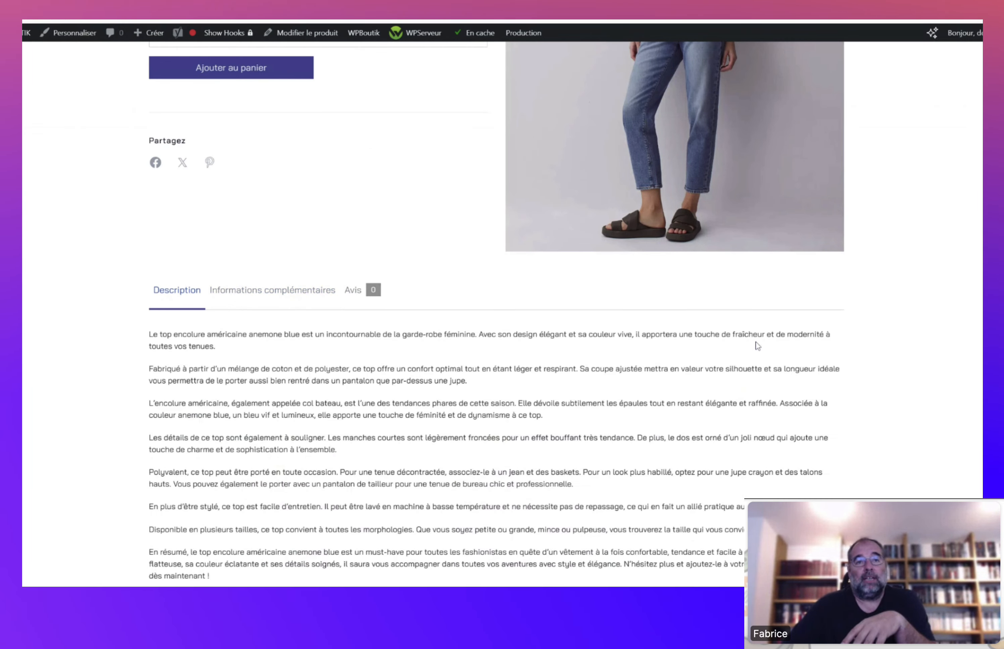
{"action": "scroll", "coordinate": [507, 295], "scroll_direction": "down", "scroll_amount": 10}
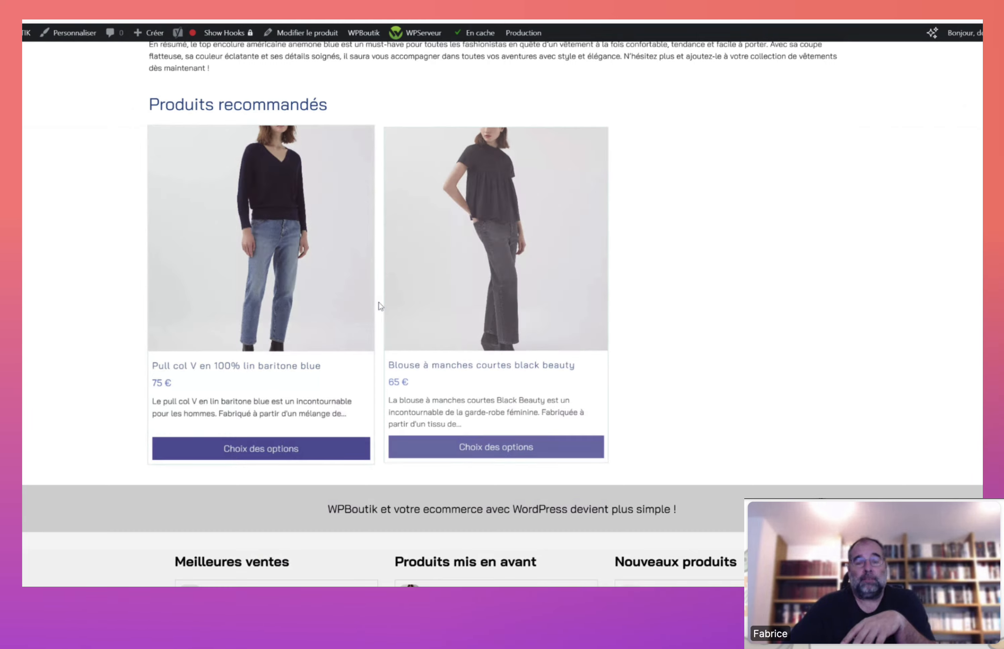
{"action": "scroll", "coordinate": [645, 344], "scroll_direction": "down", "scroll_amount": 5}
{"action": "scroll", "coordinate": [679, 355], "scroll_direction": "up", "scroll_amount": 7}
{"action": "scroll", "coordinate": [713, 364], "scroll_direction": "up", "scroll_amount": 15}
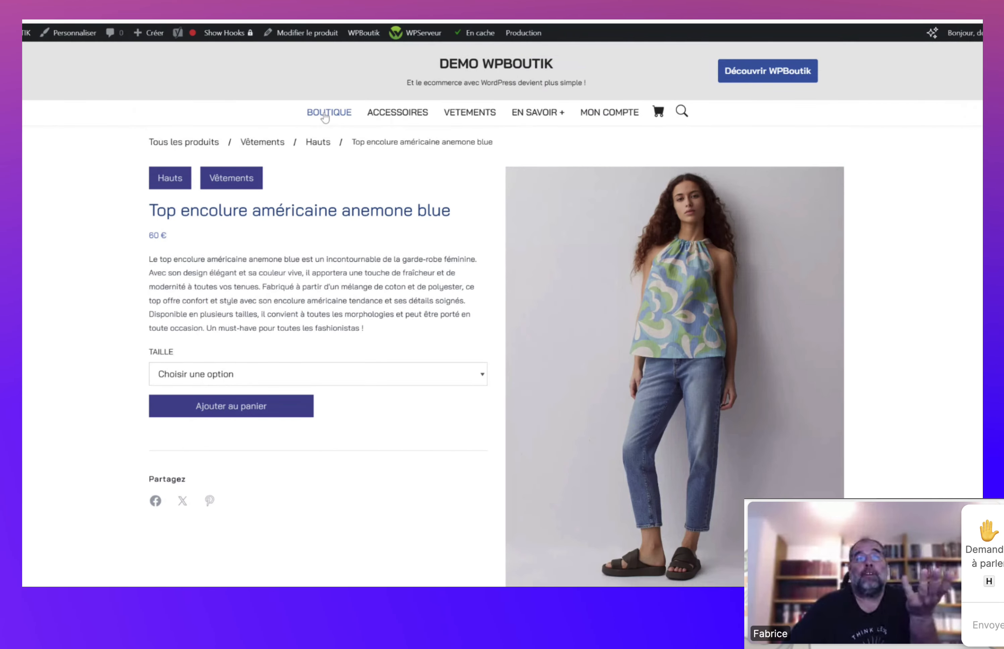
{"action": "left_click", "coordinate": [324, 116]}
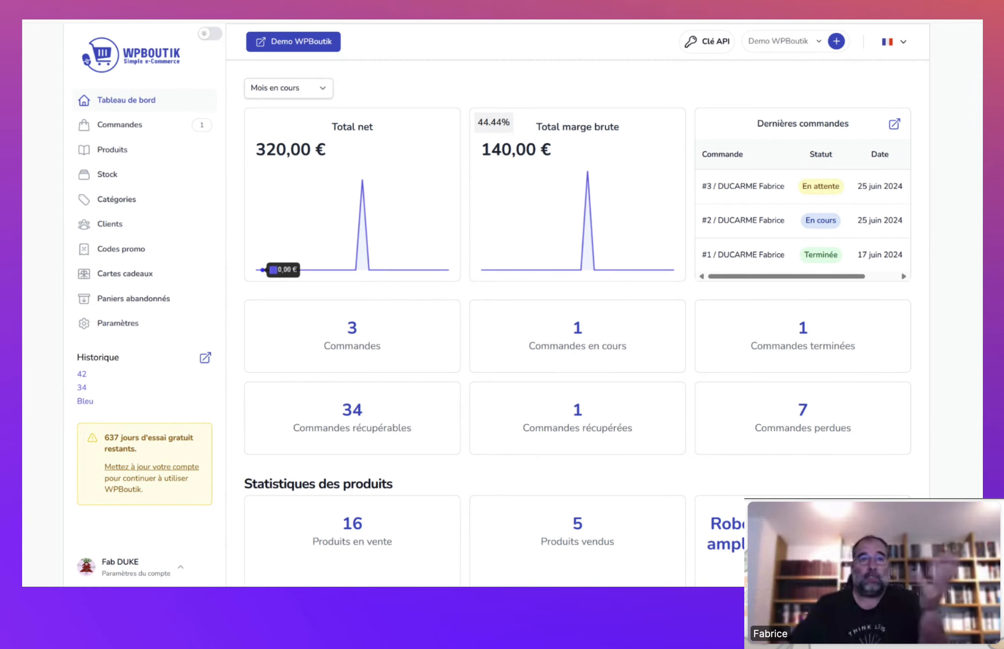
Step: Examine the WPBoutik dashboard's net total, gross margin, lost orders and product statistics, including out-of-stock products
{"action": "scroll", "coordinate": [578, 320], "scroll_direction": "down", "scroll_amount": 1}
{"action": "scroll", "coordinate": [830, 342], "scroll_direction": "down", "scroll_amount": 3}
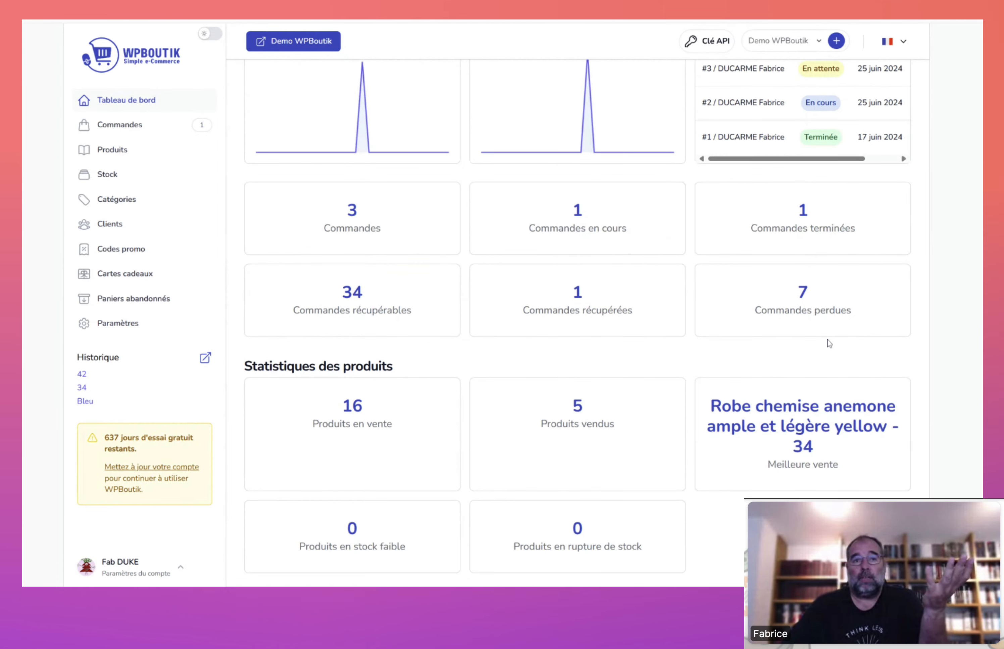
{"action": "scroll", "coordinate": [830, 342], "scroll_direction": "up", "scroll_amount": 4}
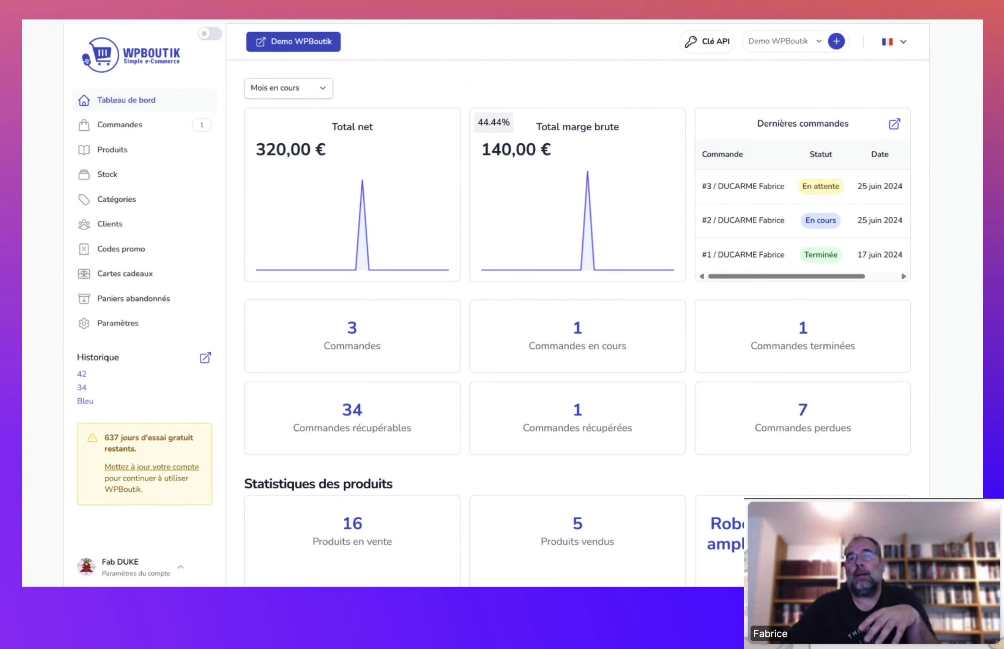
{"action": "left_click_drag", "start_coordinate": [535, 127], "coordinate": [650, 133]}
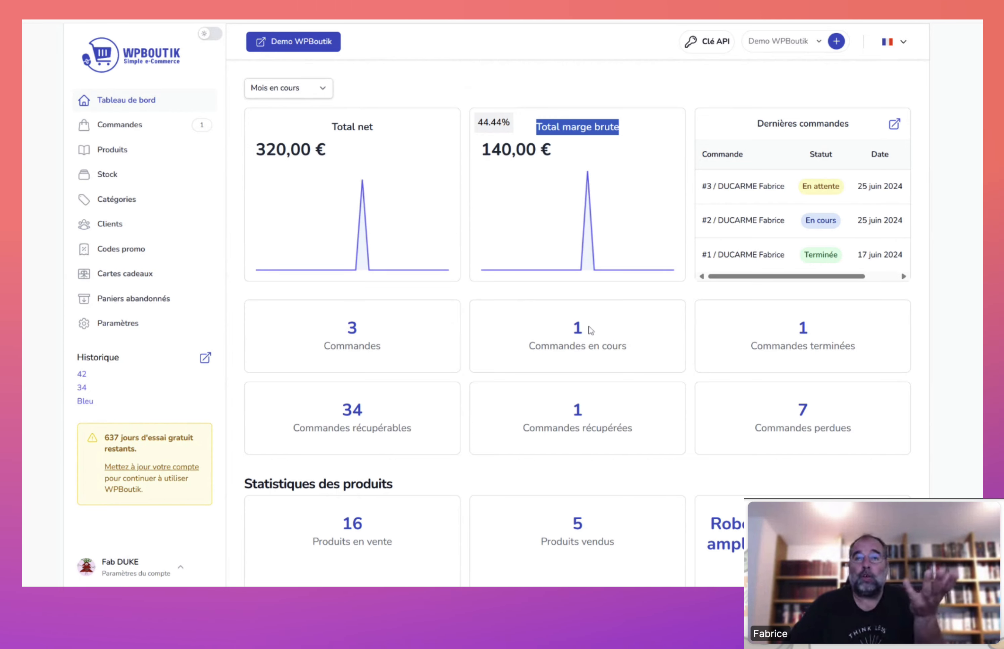
{"action": "scroll", "coordinate": [717, 456], "scroll_direction": "down", "scroll_amount": 3}
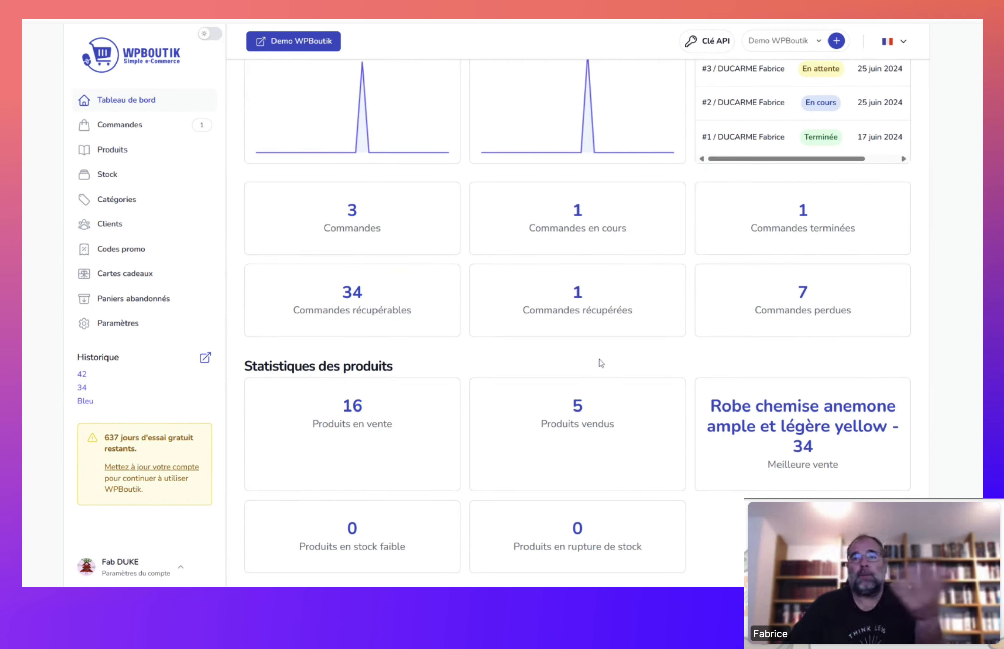
{"action": "left_click_drag", "start_coordinate": [755, 311], "coordinate": [855, 319]}
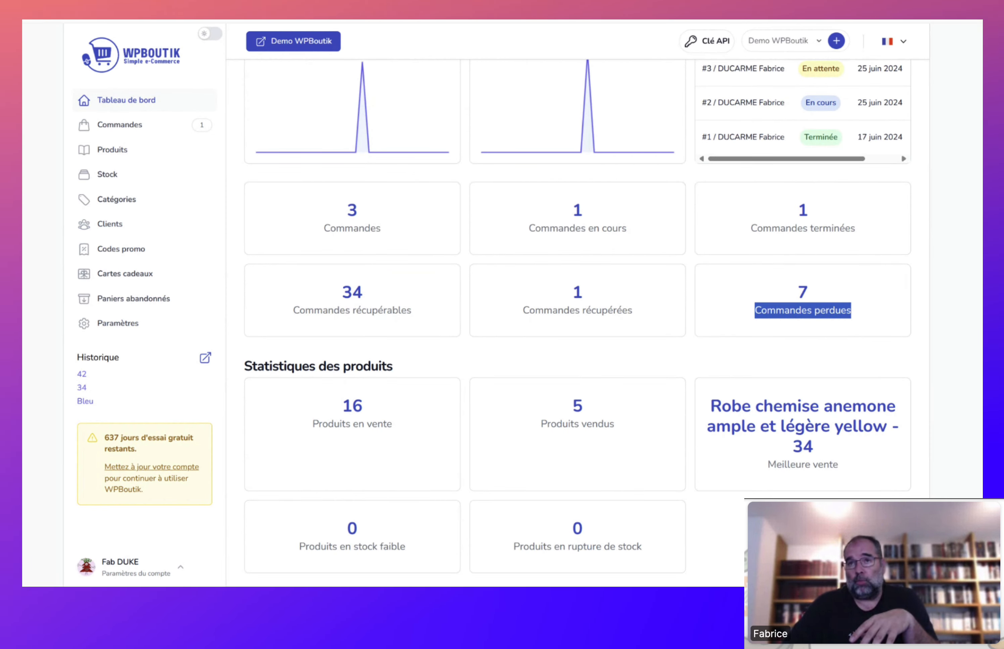
{"action": "left_click", "coordinate": [819, 309]}
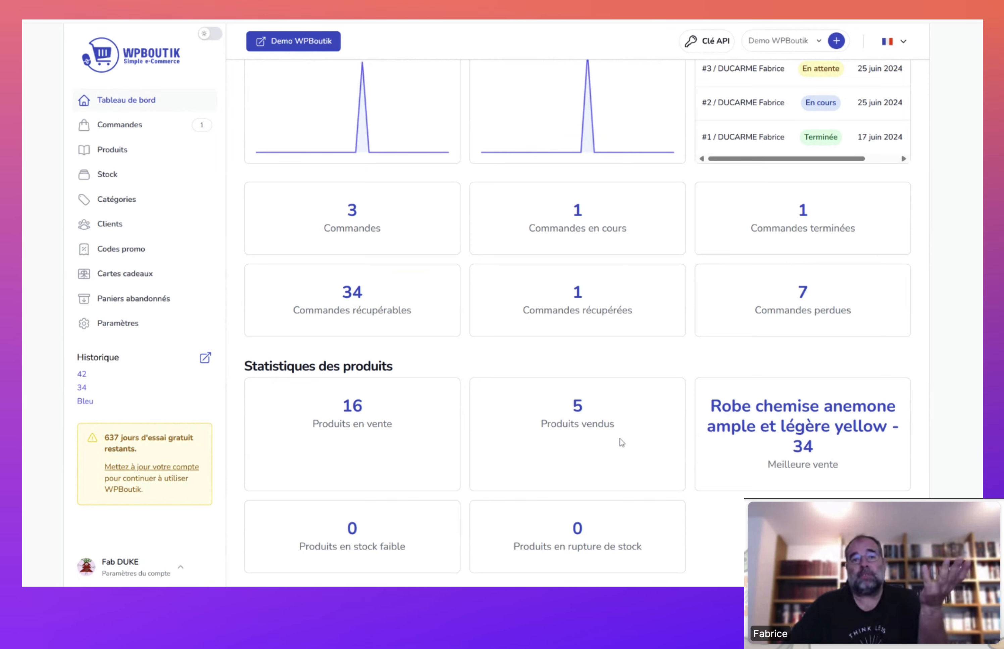
{"action": "left_click_drag", "start_coordinate": [535, 546], "coordinate": [565, 547]}
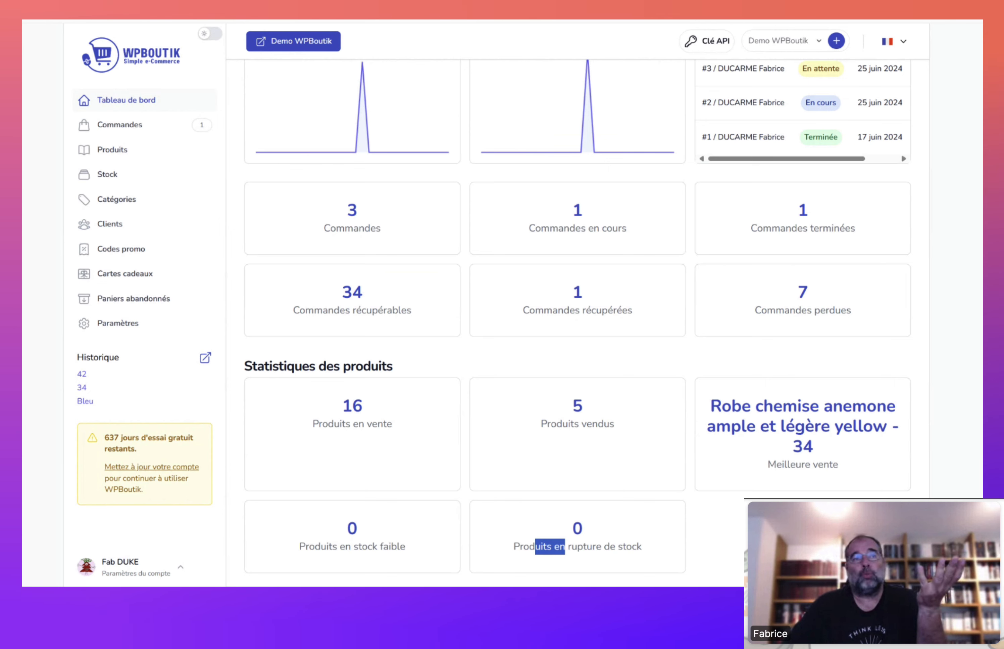
{"action": "scroll", "coordinate": [343, 170], "scroll_direction": "up", "scroll_amount": 3}
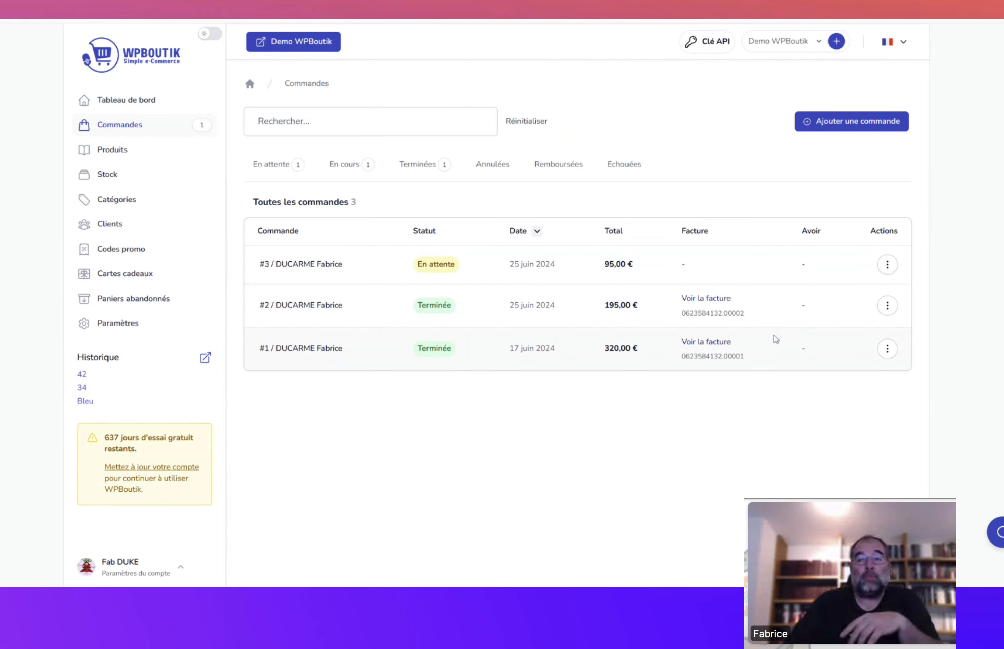
Step: Check which actions are available for the 195,00 € order in the orders list, without choosing one
{"action": "left_click", "coordinate": [888, 305]}
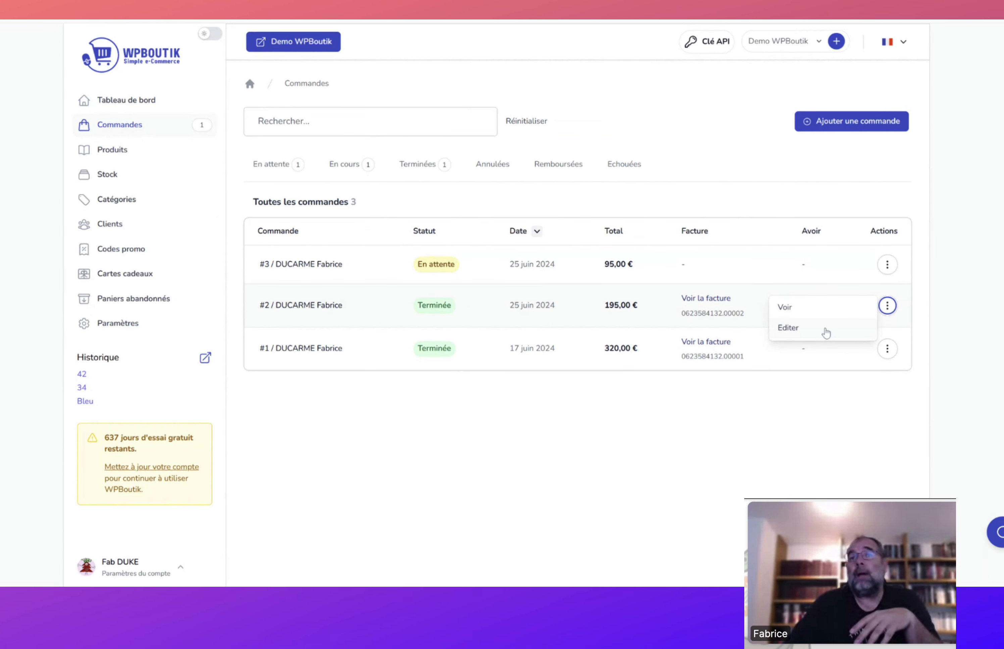
{"action": "left_click", "coordinate": [733, 421]}
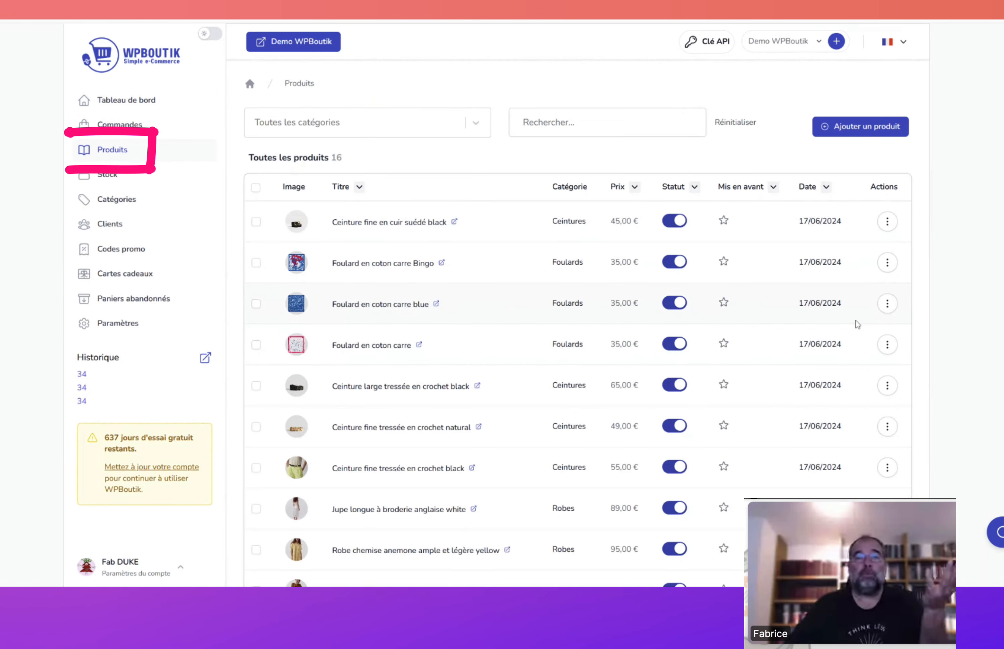
Step: Examine the product list, its category filter choices, its search field and the actions available for "Ceinture fine en cuir suédé black"
{"action": "scroll", "coordinate": [774, 289], "scroll_direction": "down", "scroll_amount": 3}
{"action": "scroll", "coordinate": [776, 290], "scroll_direction": "up", "scroll_amount": 3}
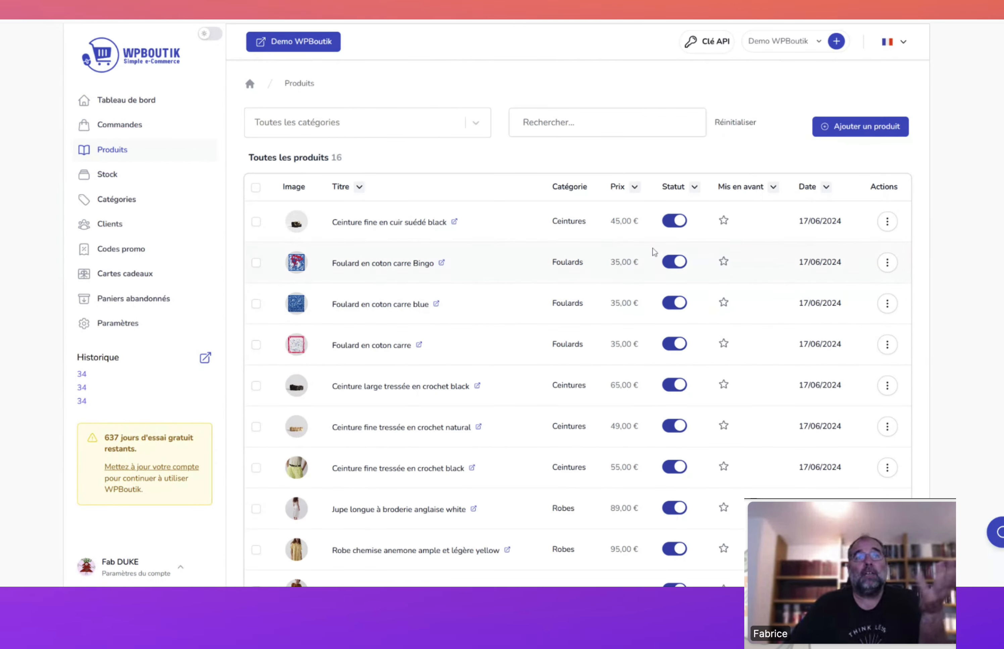
{"action": "left_click", "coordinate": [481, 129]}
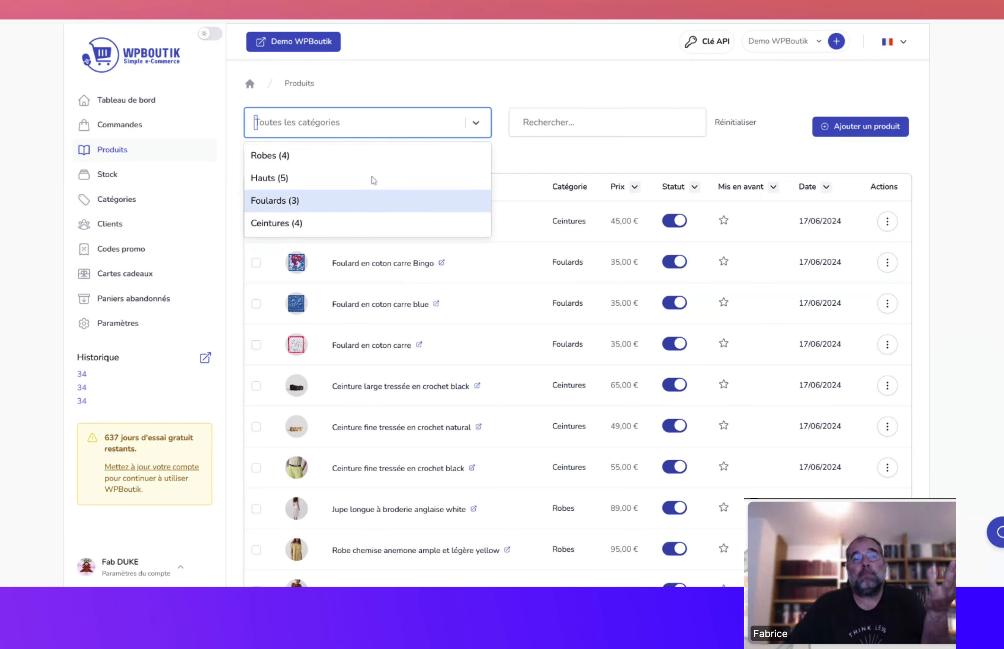
{"action": "left_click", "coordinate": [614, 86]}
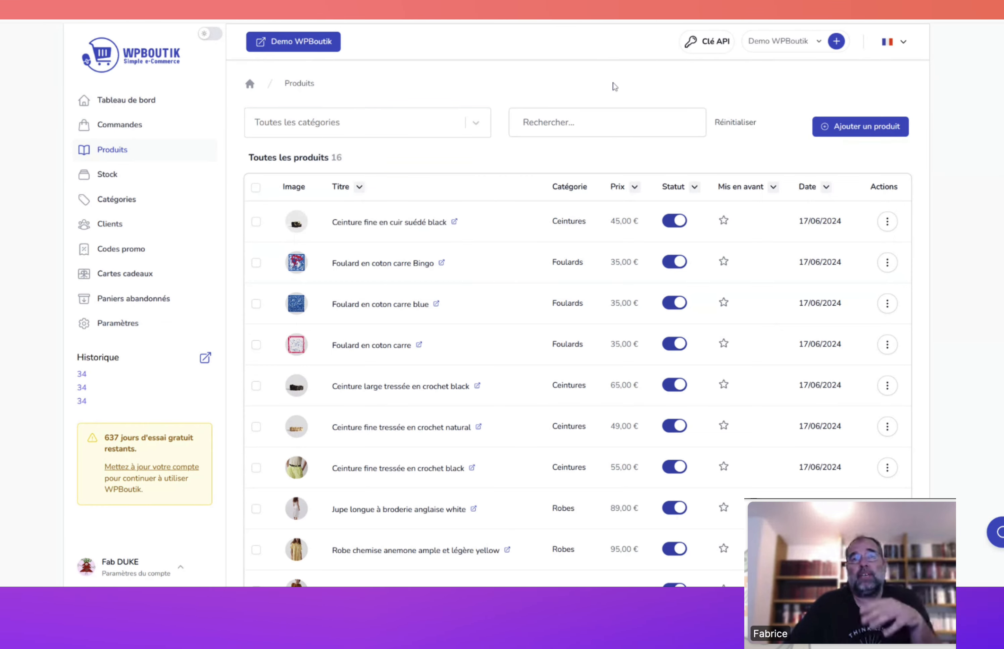
{"action": "left_click", "coordinate": [621, 121]}
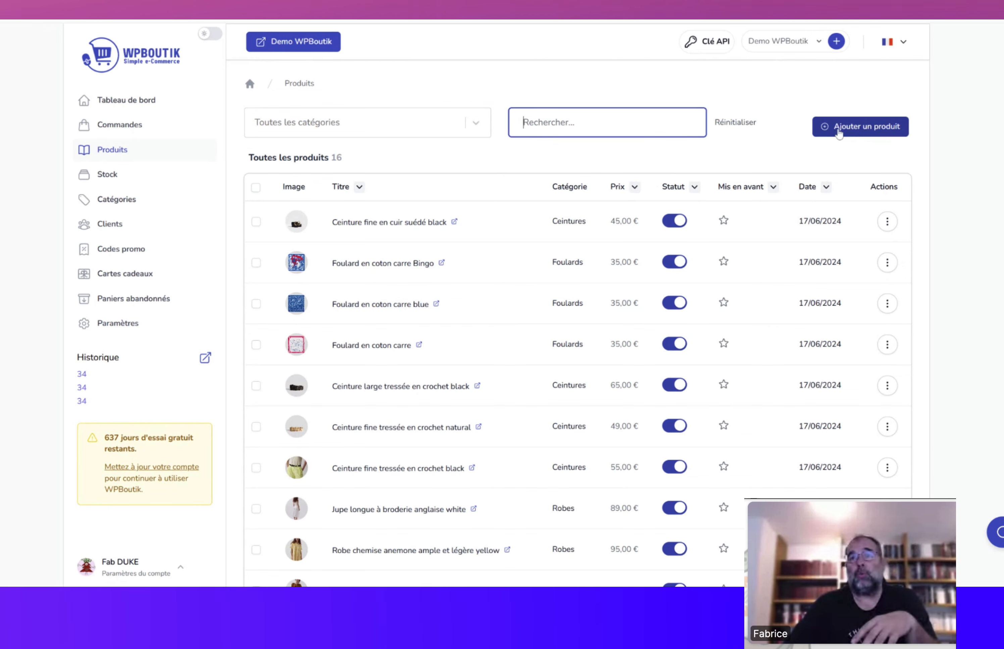
{"action": "left_click", "coordinate": [888, 221]}
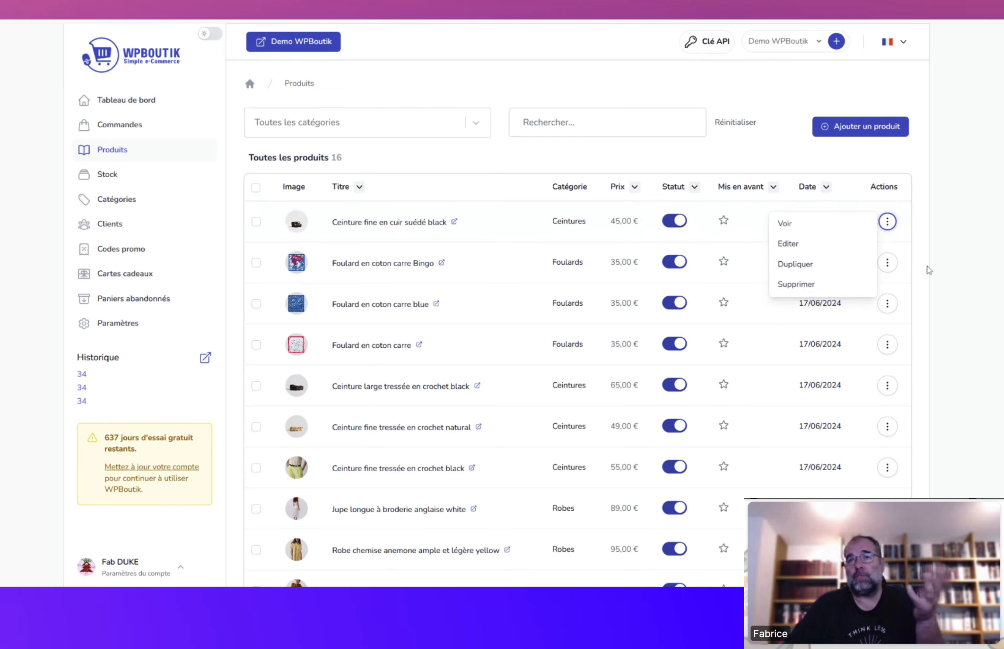
{"action": "left_click", "coordinate": [955, 255]}
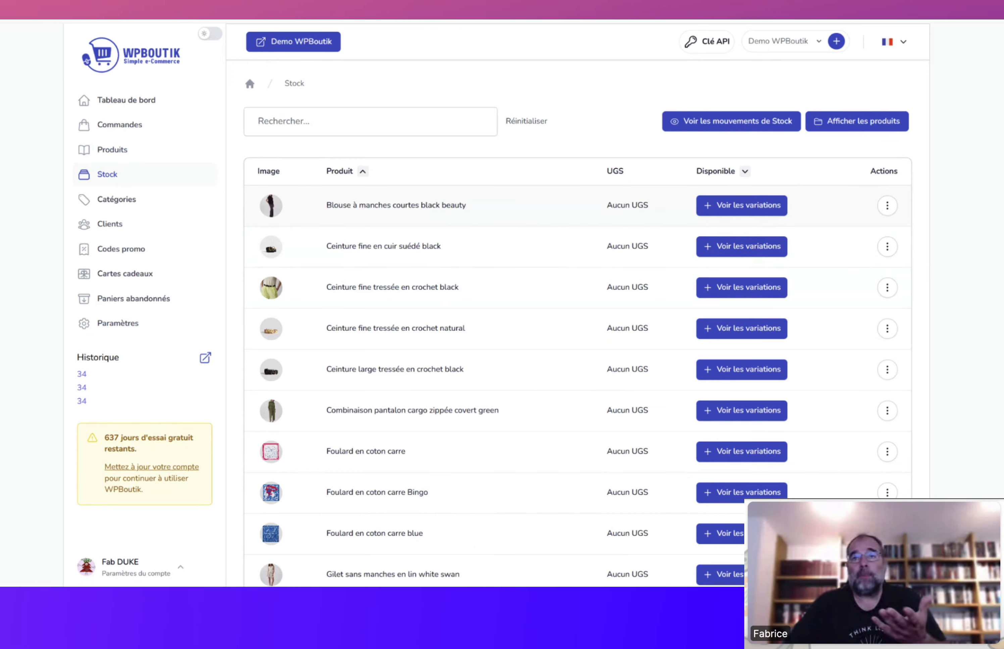
Step: Show the stock variations of "Blouse à manches courtes black beauty" in the stock list
{"action": "left_click", "coordinate": [706, 206]}
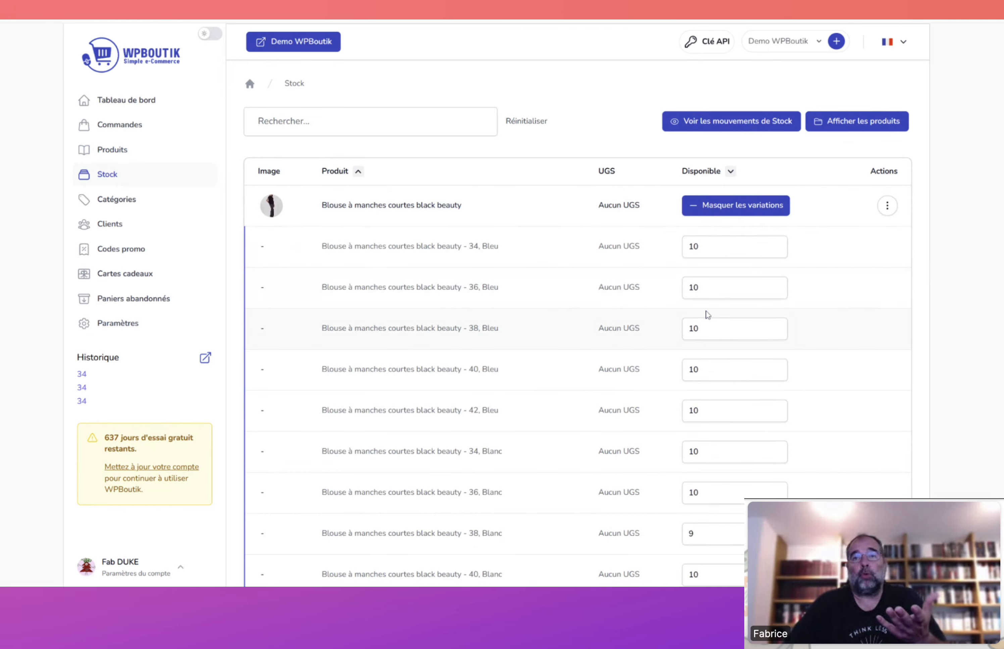
Step: Set the available stock of the "36, Bleu" variation to 25 and collapse the blouse's variations
{"action": "double_click", "coordinate": [692, 291]}
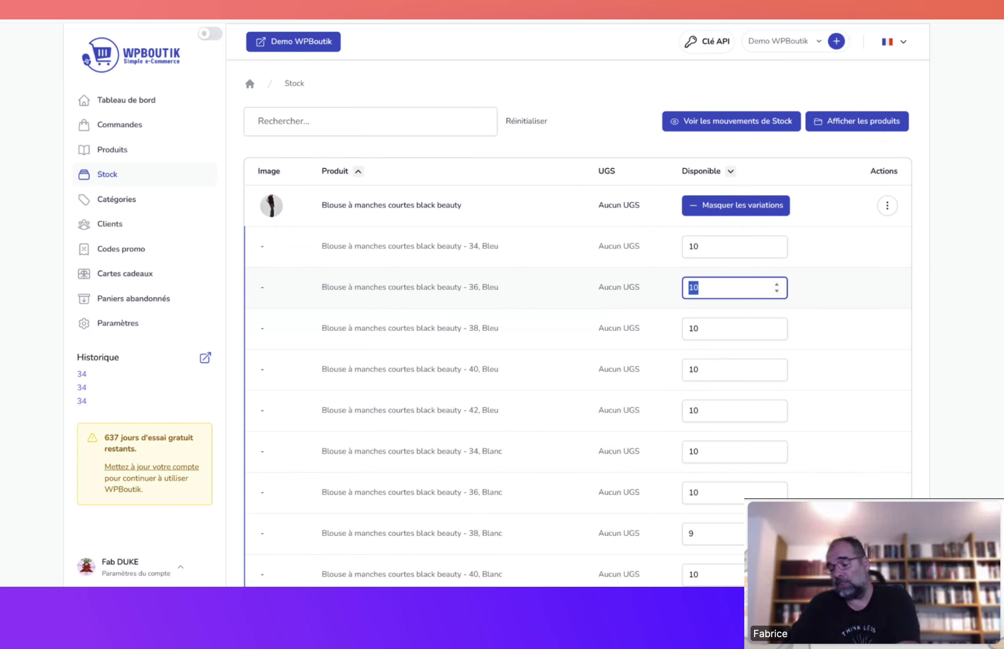
{"action": "left_click", "coordinate": [849, 262]}
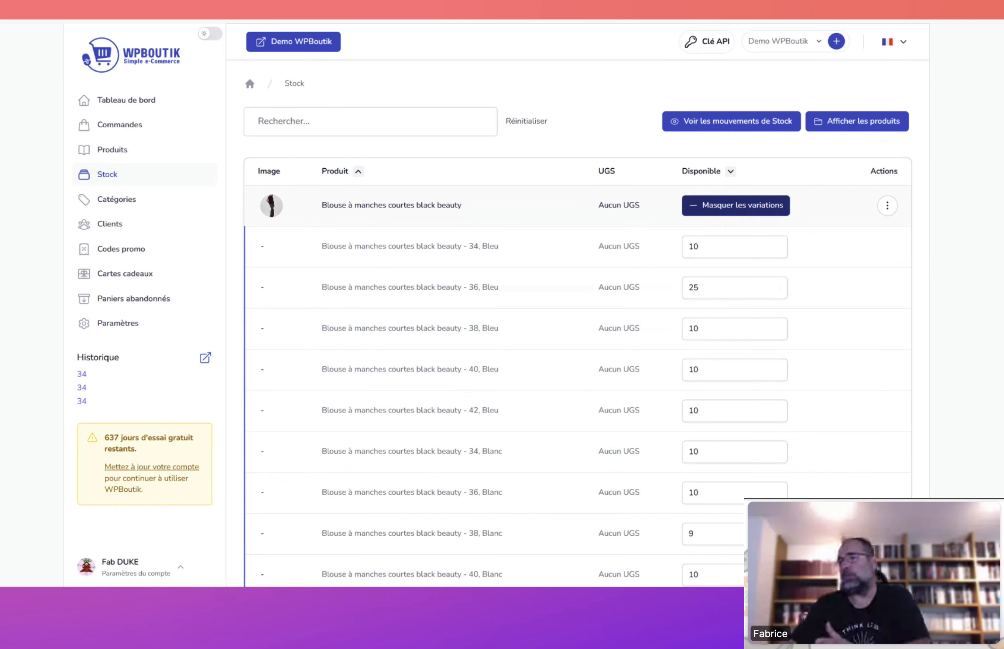
{"action": "left_click", "coordinate": [697, 207]}
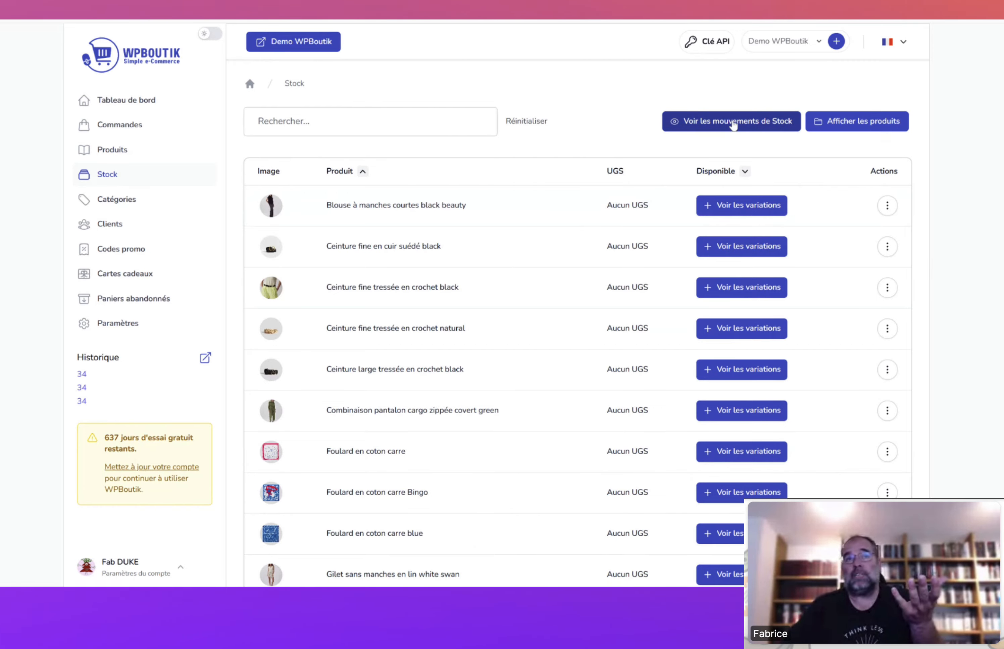
Step: Examine the stock movement history, reading the latest entries on product variations
{"action": "left_click", "coordinate": [746, 129]}
{"action": "left_click_drag", "start_coordinate": [324, 159], "coordinate": [639, 171]}
{"action": "left_click_drag", "start_coordinate": [333, 199], "coordinate": [534, 198]}
{"action": "left_click_drag", "start_coordinate": [373, 241], "coordinate": [557, 241]}
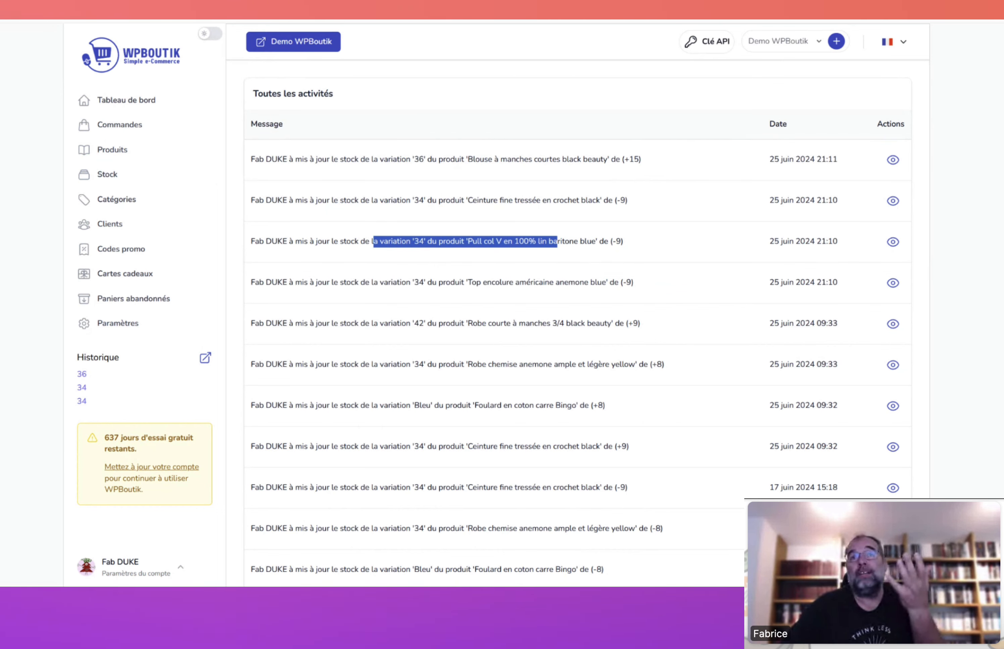
Step: Look through the shop's categories, customers and promo codes in turn
{"action": "left_click", "coordinate": [144, 206]}
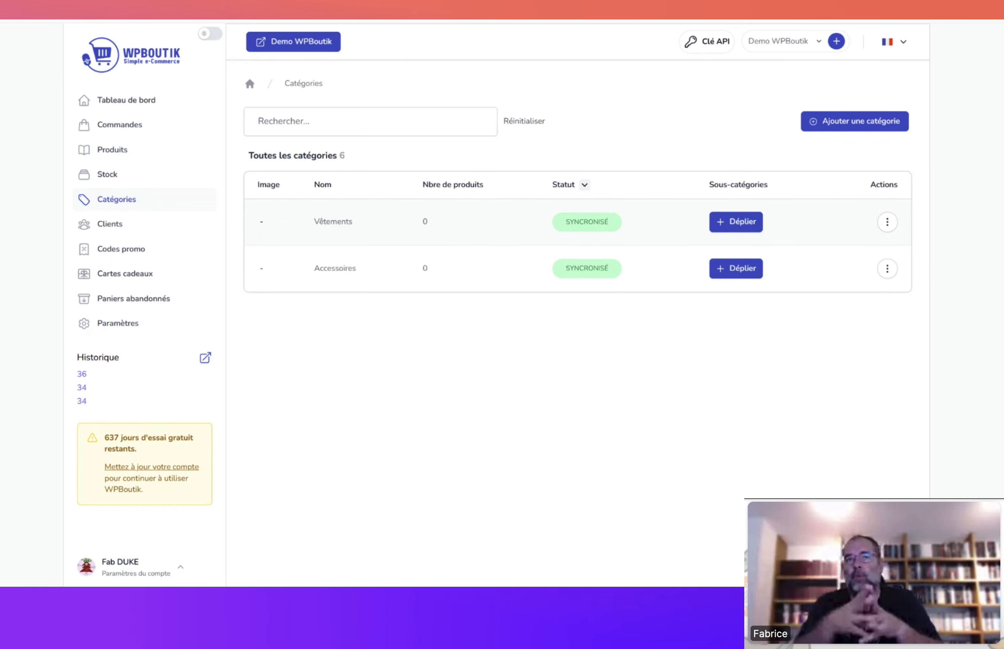
{"action": "left_click", "coordinate": [127, 224]}
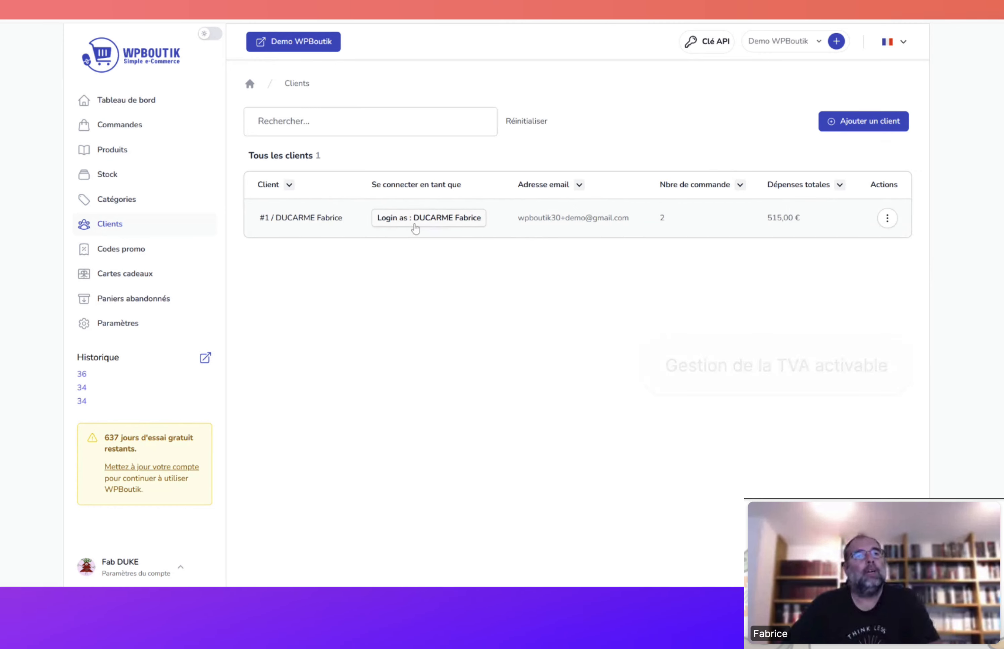
{"action": "left_click", "coordinate": [127, 249]}
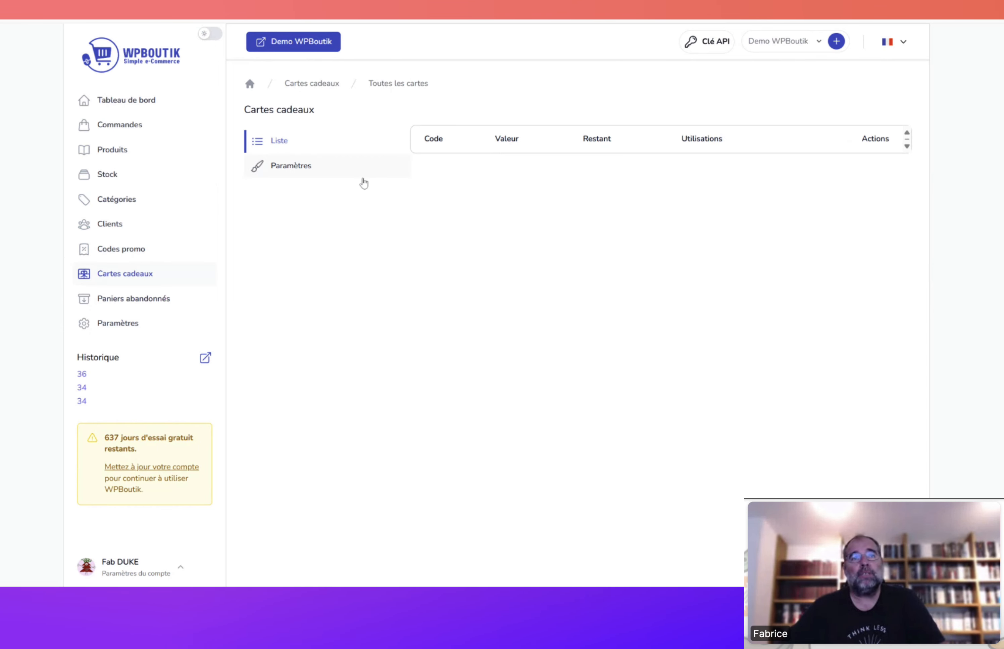
Step: Examine the gift card settings and the background, content and text options for creating a card visual
{"action": "left_click", "coordinate": [323, 174]}
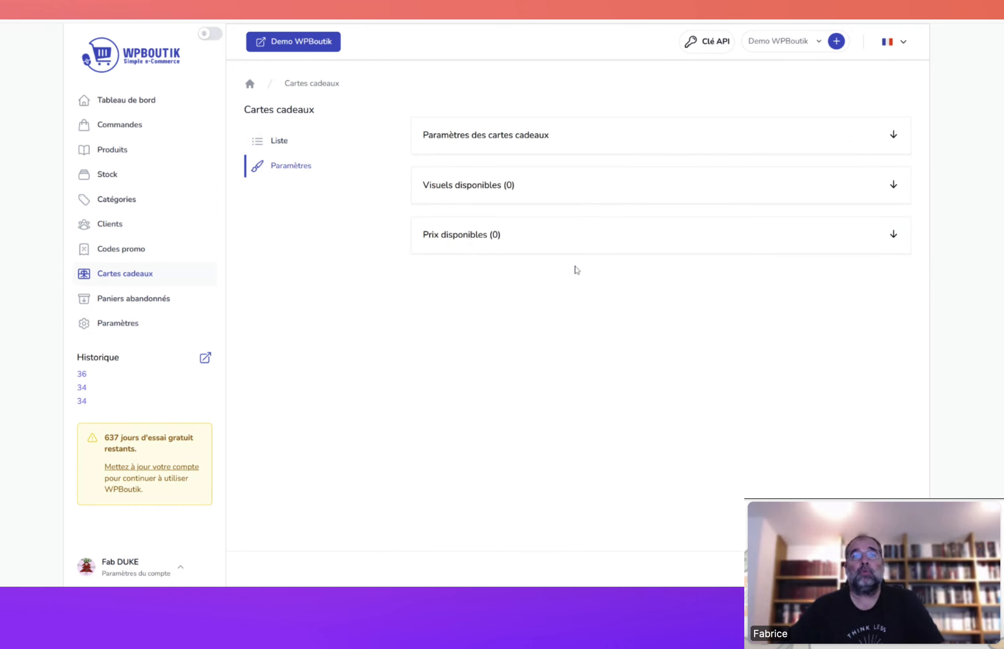
{"action": "left_click", "coordinate": [657, 138]}
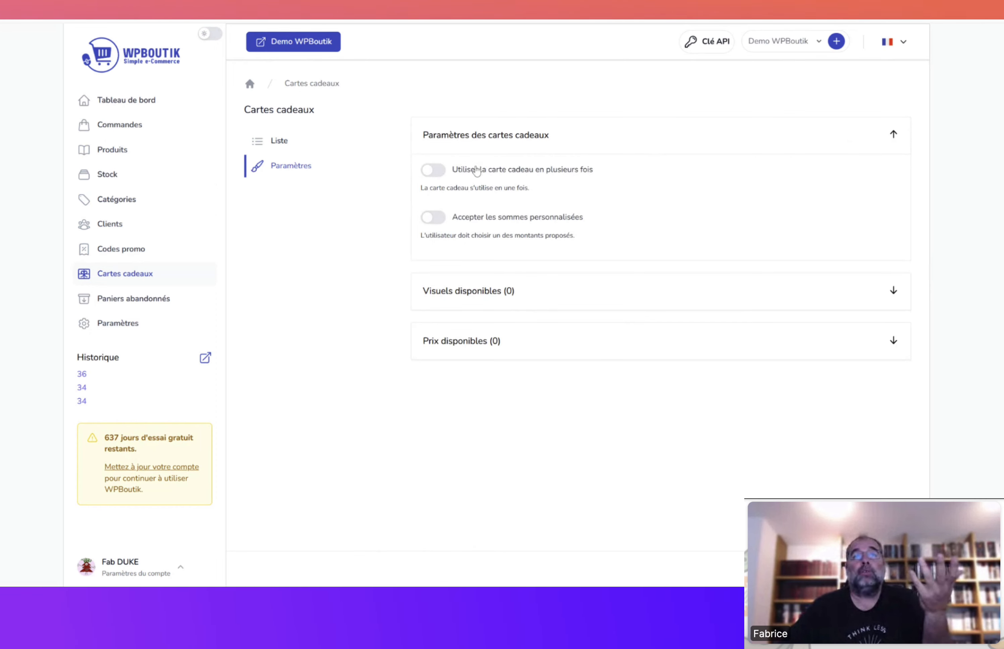
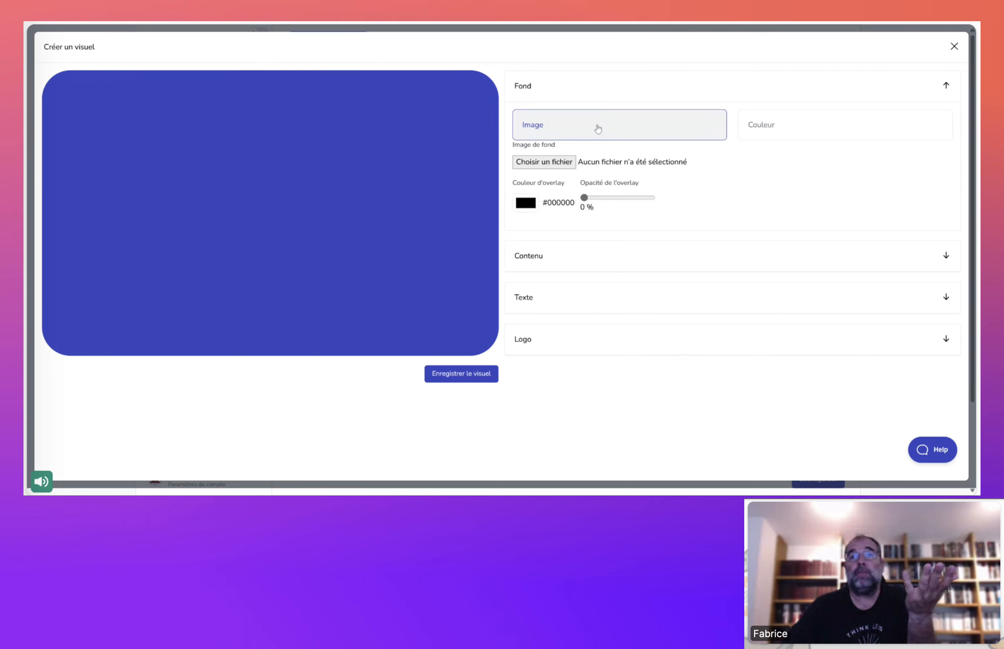
{"action": "left_click", "coordinate": [880, 128]}
{"action": "left_click", "coordinate": [636, 139]}
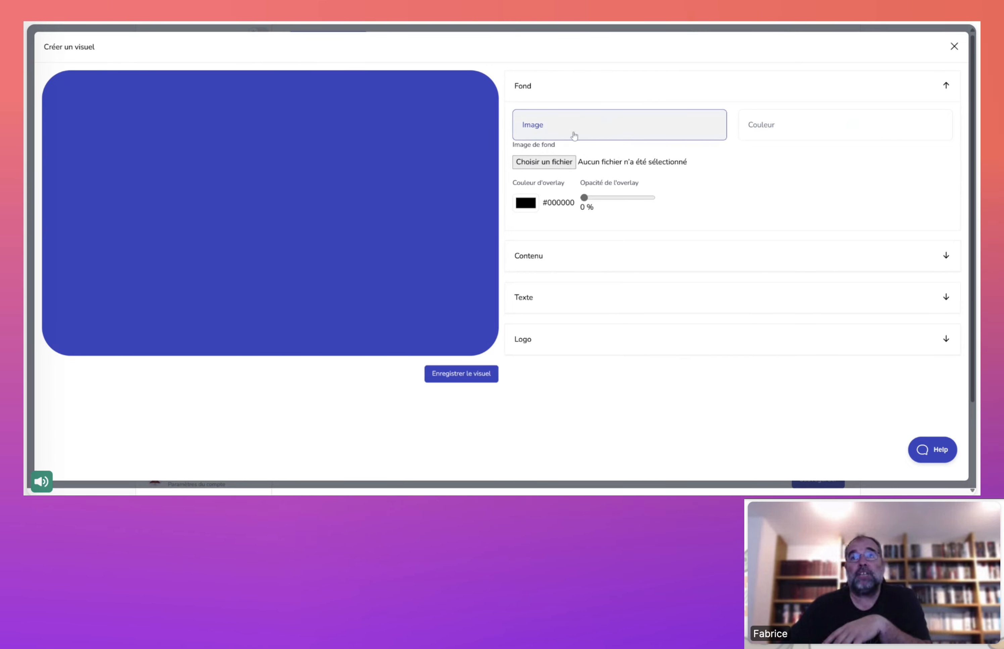
{"action": "left_click", "coordinate": [672, 262]}
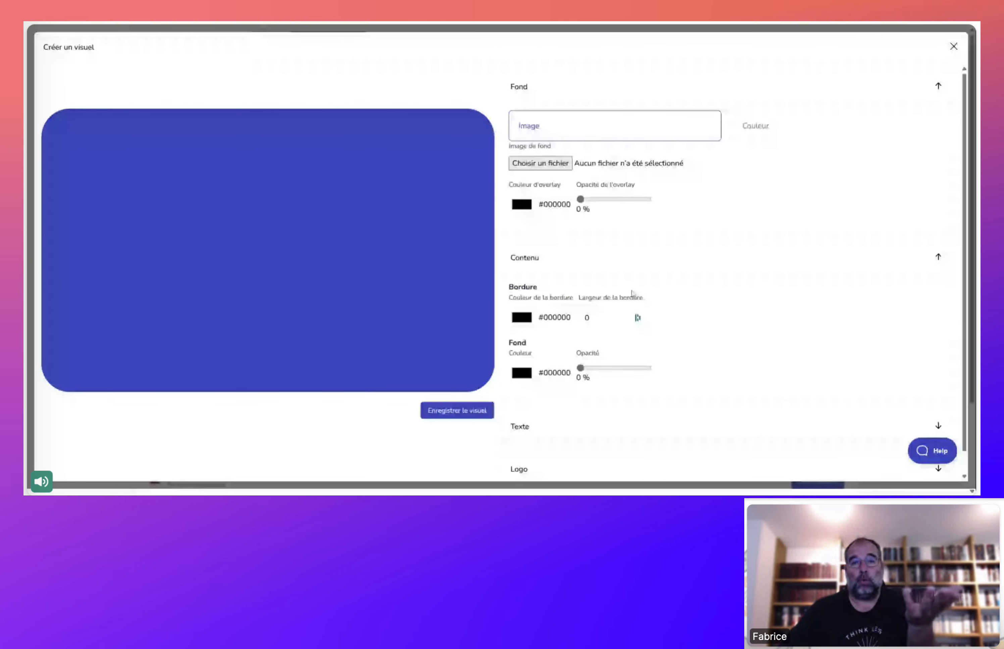
{"action": "scroll", "coordinate": [633, 295], "scroll_direction": "down", "scroll_amount": 1}
{"action": "left_click", "coordinate": [942, 61]}
{"action": "left_click", "coordinate": [733, 404]}
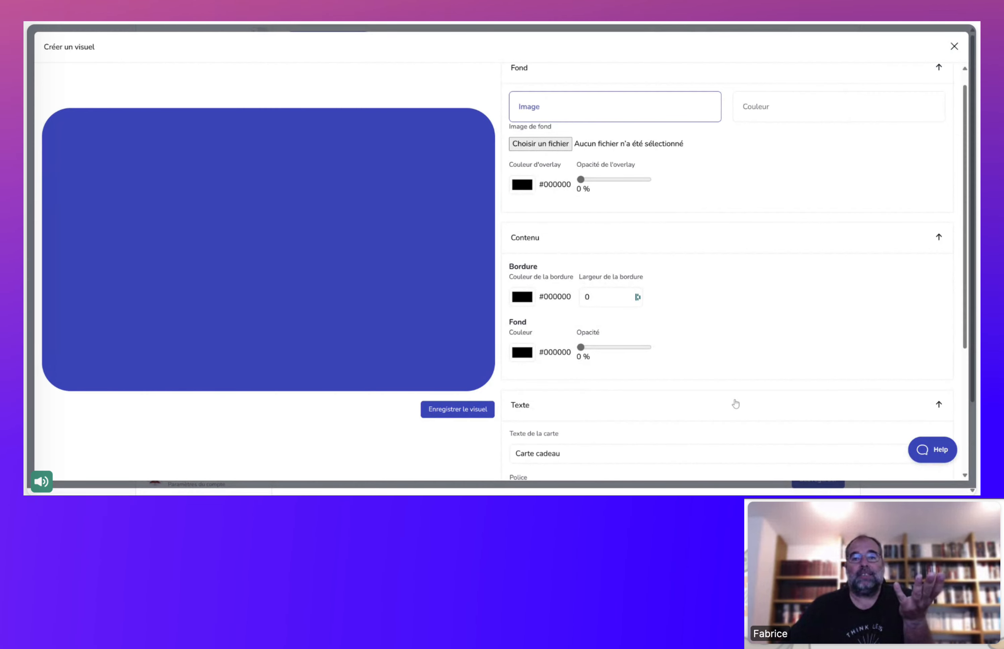
{"action": "scroll", "coordinate": [633, 304], "scroll_direction": "down", "scroll_amount": 3}
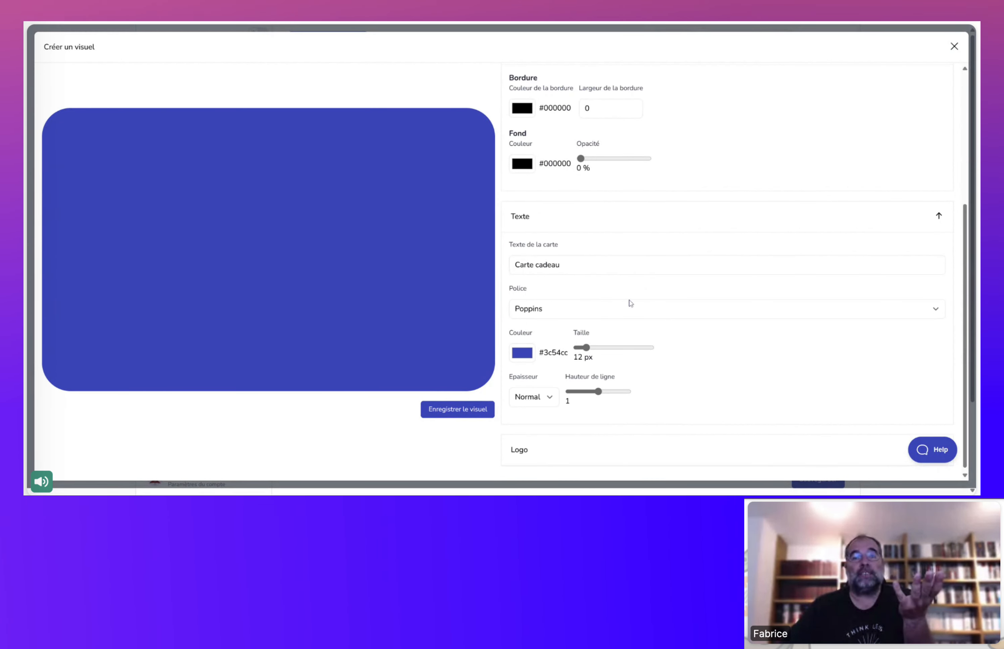
Step: Colour the gift card text light grey (#e3e3e3) and set its wording to "Bonne retraite mon vieux !"
{"action": "left_click", "coordinate": [528, 354]}
{"action": "left_click_drag", "start_coordinate": [535, 370], "coordinate": [511, 370]}
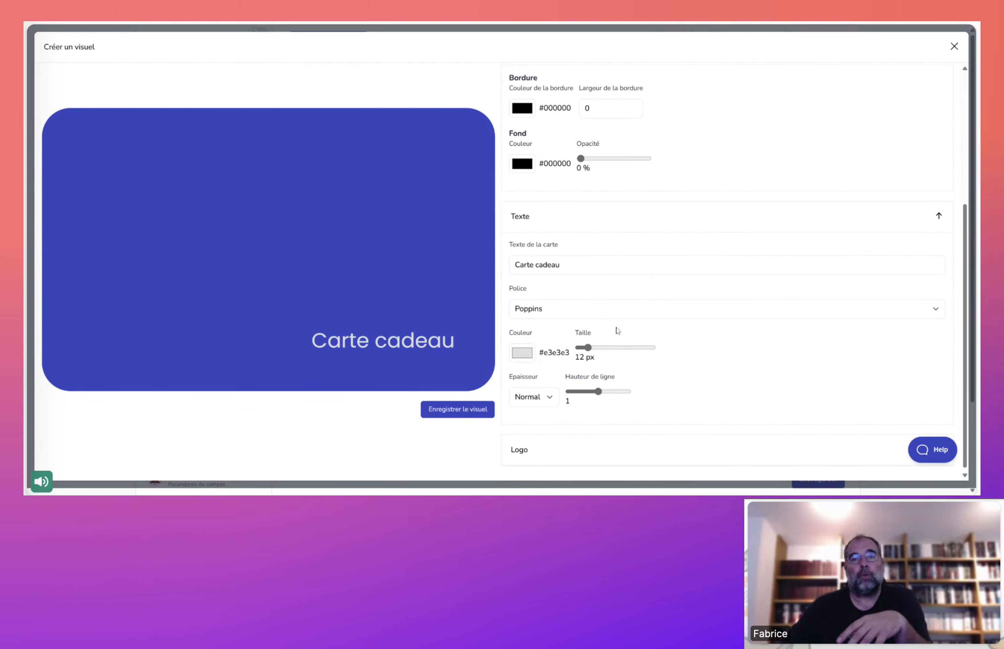
{"action": "left_click_drag", "start_coordinate": [560, 264], "coordinate": [515, 264]}
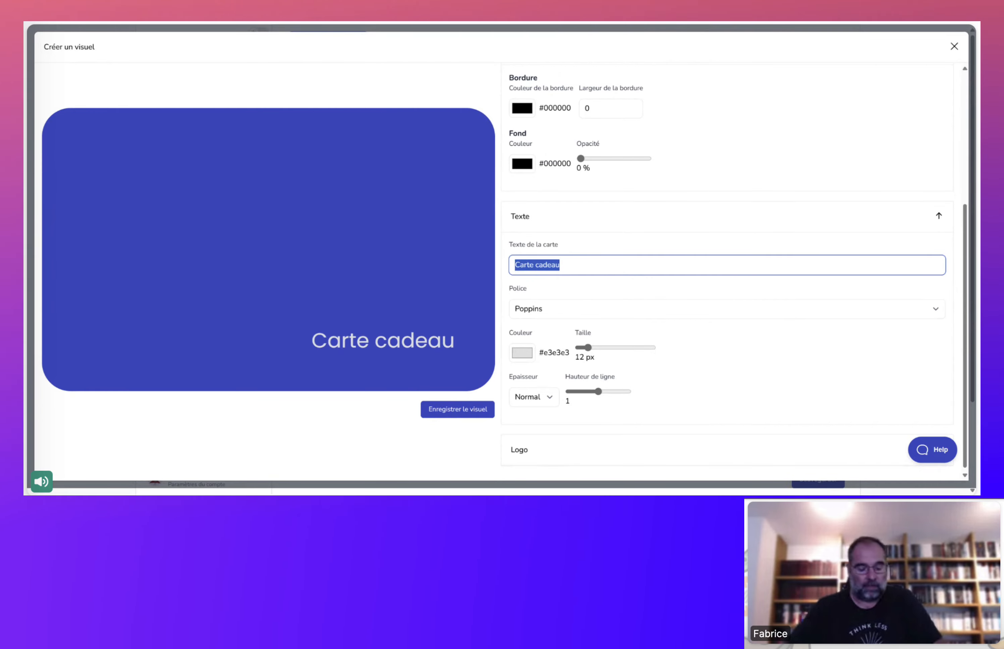
{"action": "type", "text": "Bonne re"}
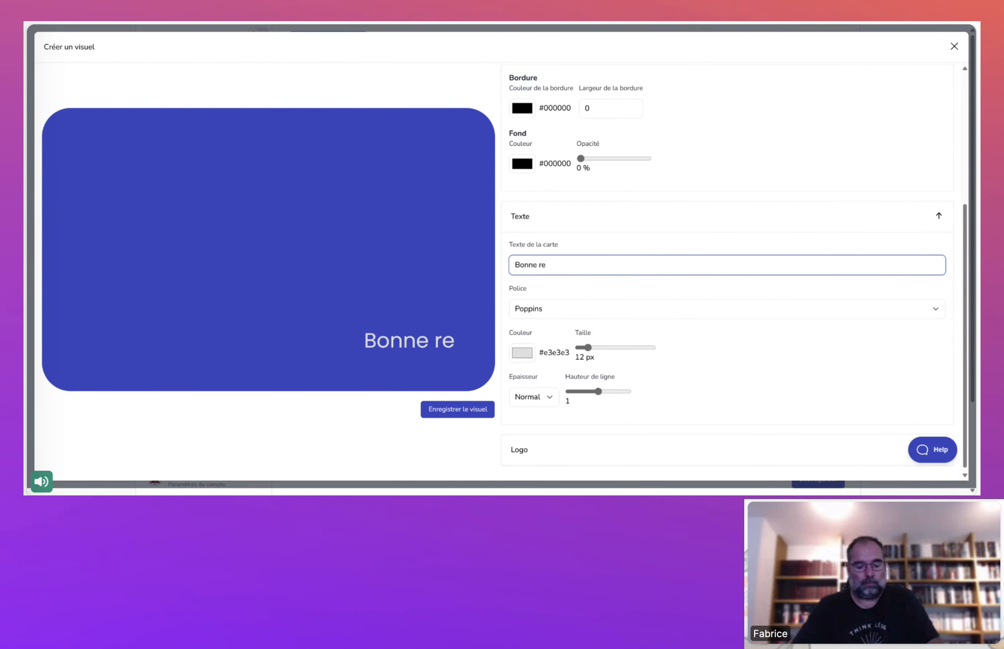
{"action": "type", "text": "traite mon vieux"}
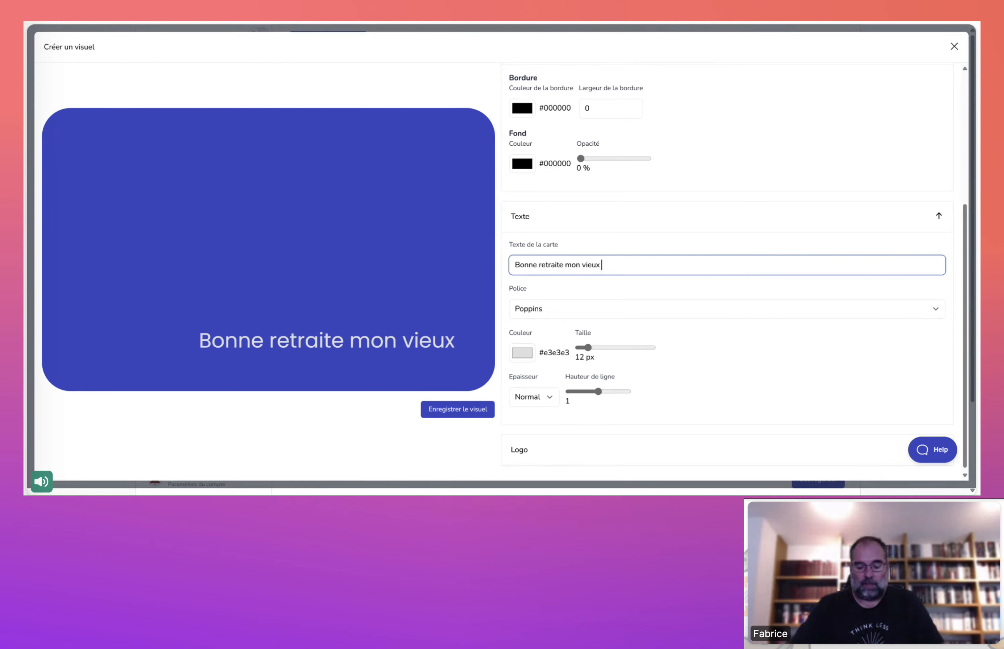
{"action": "type", "text": " !"}
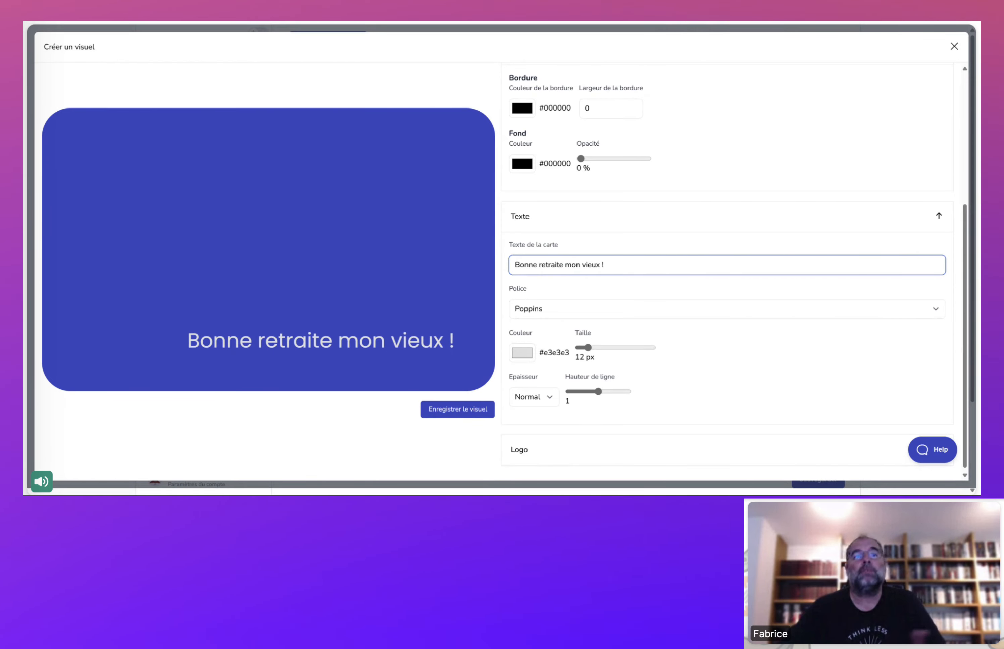
Step: Show the logo options for the gift card visual and close the editor without saving
{"action": "scroll", "coordinate": [641, 279], "scroll_direction": "down", "scroll_amount": 1}
{"action": "left_click", "coordinate": [758, 452]}
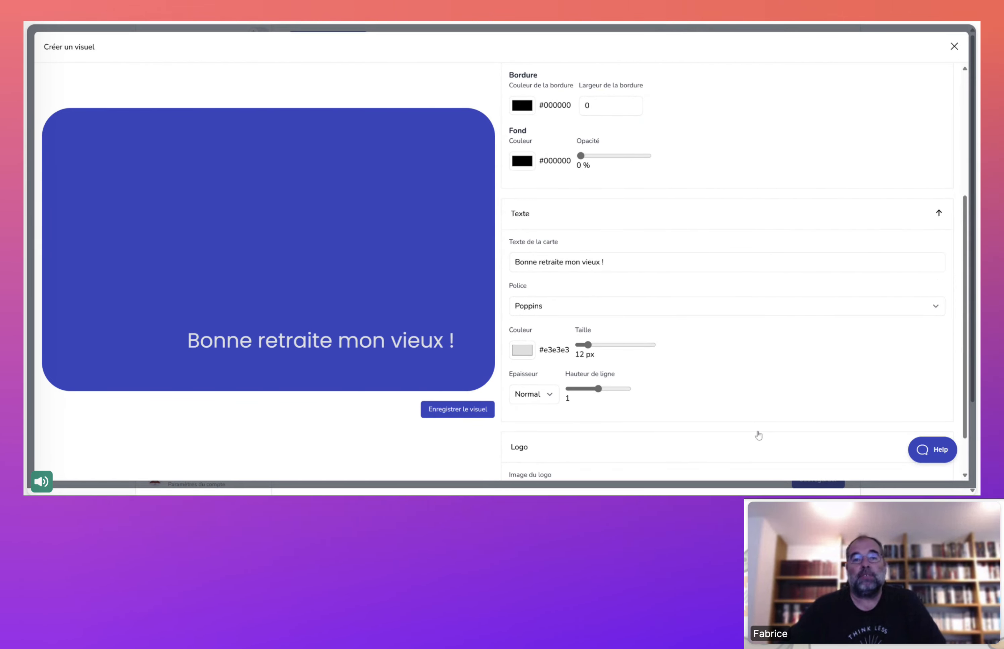
{"action": "scroll", "coordinate": [755, 423], "scroll_direction": "down", "scroll_amount": 2}
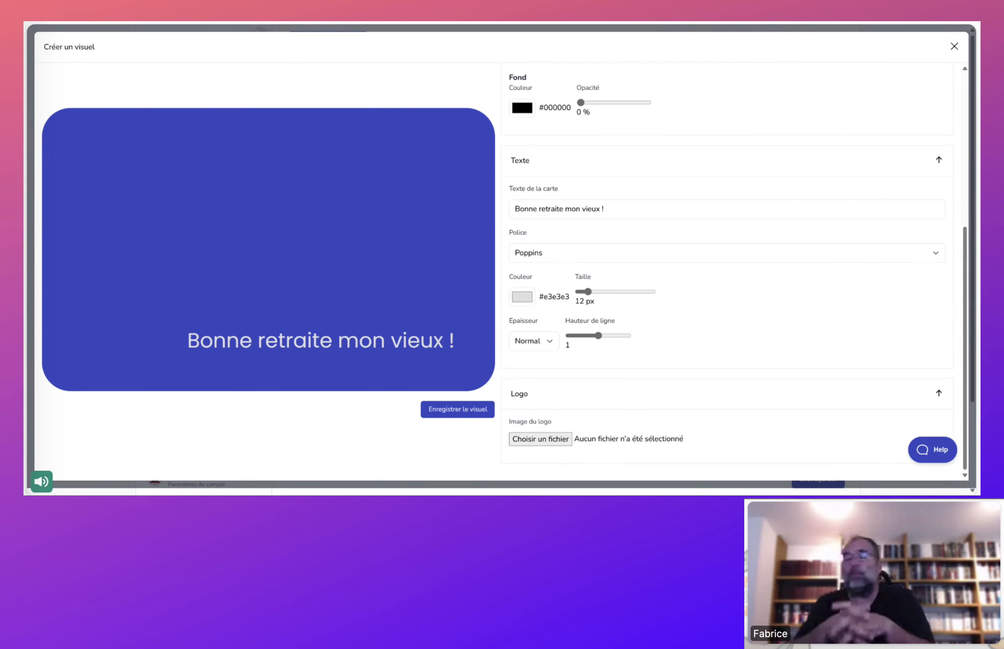
{"action": "left_click", "coordinate": [950, 47]}
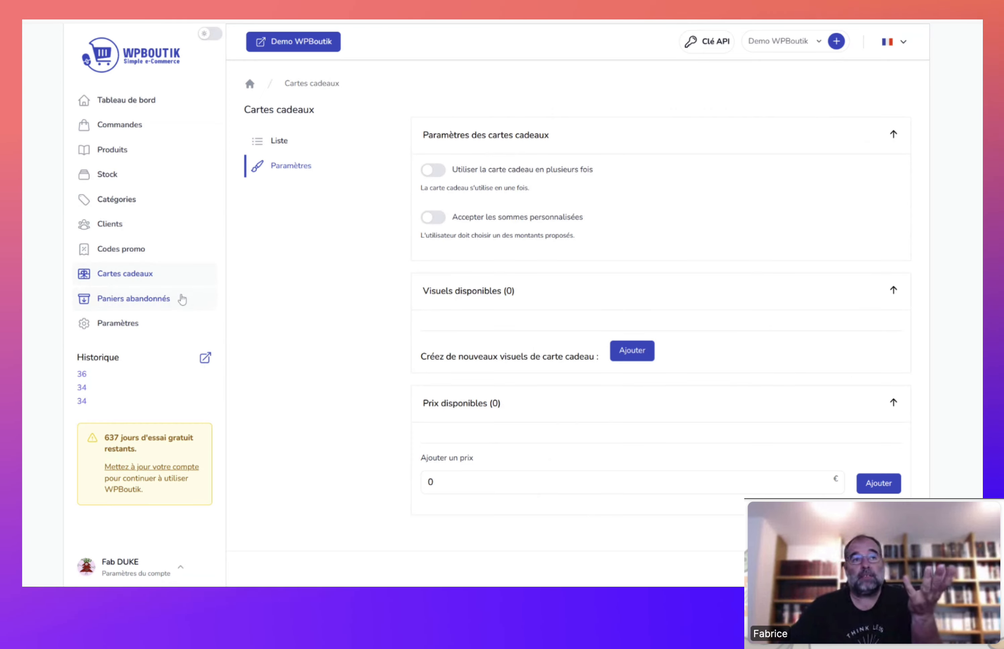
Step: Examine the abandoned carts list and the details of cart #1
{"action": "left_click", "coordinate": [189, 300]}
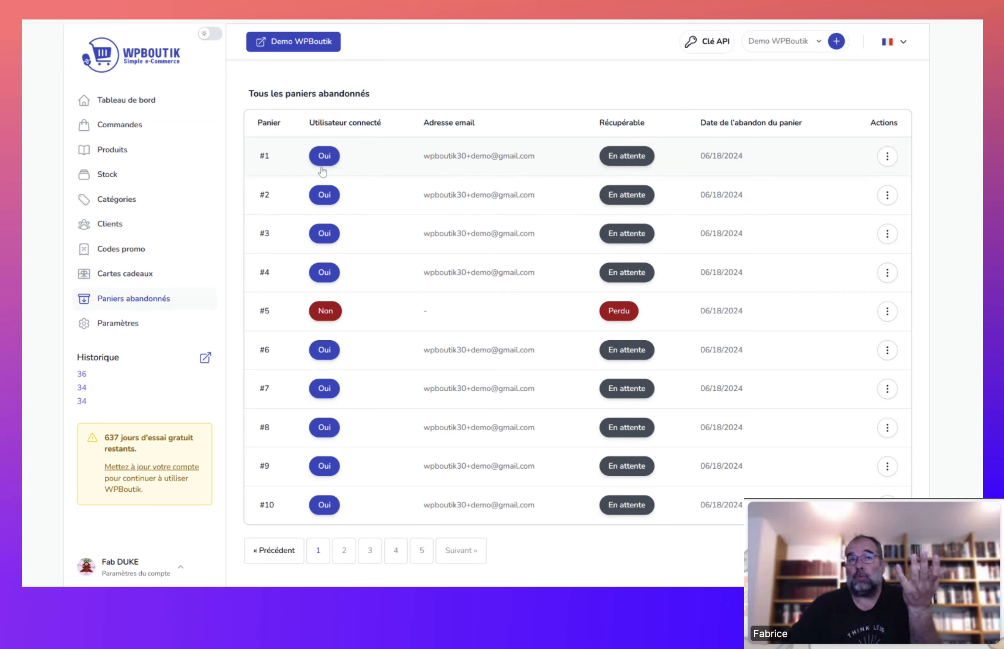
{"action": "left_click_drag", "start_coordinate": [533, 165], "coordinate": [466, 159]}
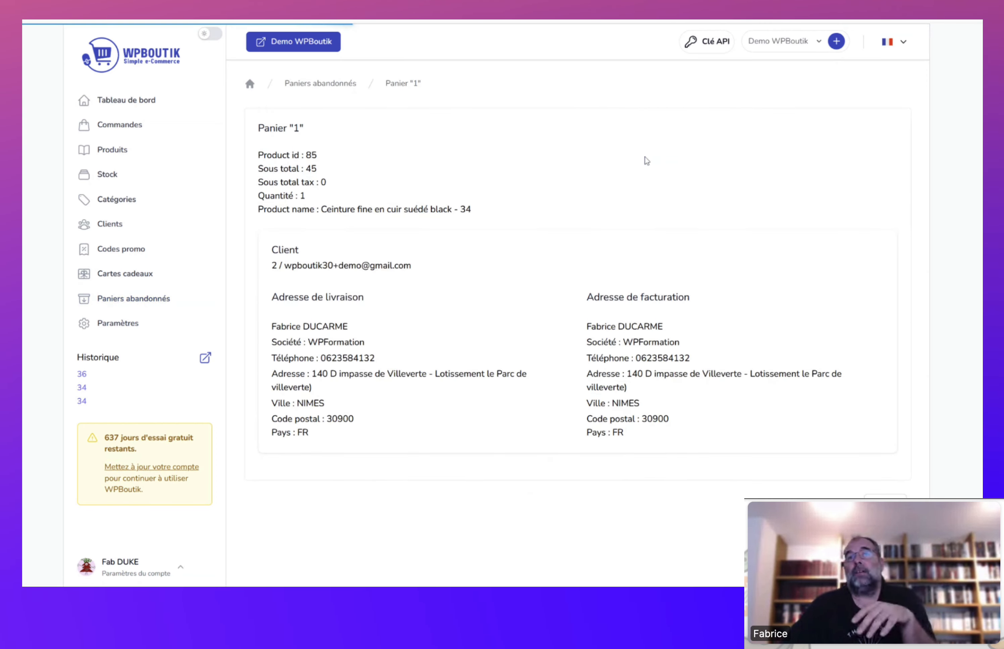
{"action": "key", "text": "alt+Left"}
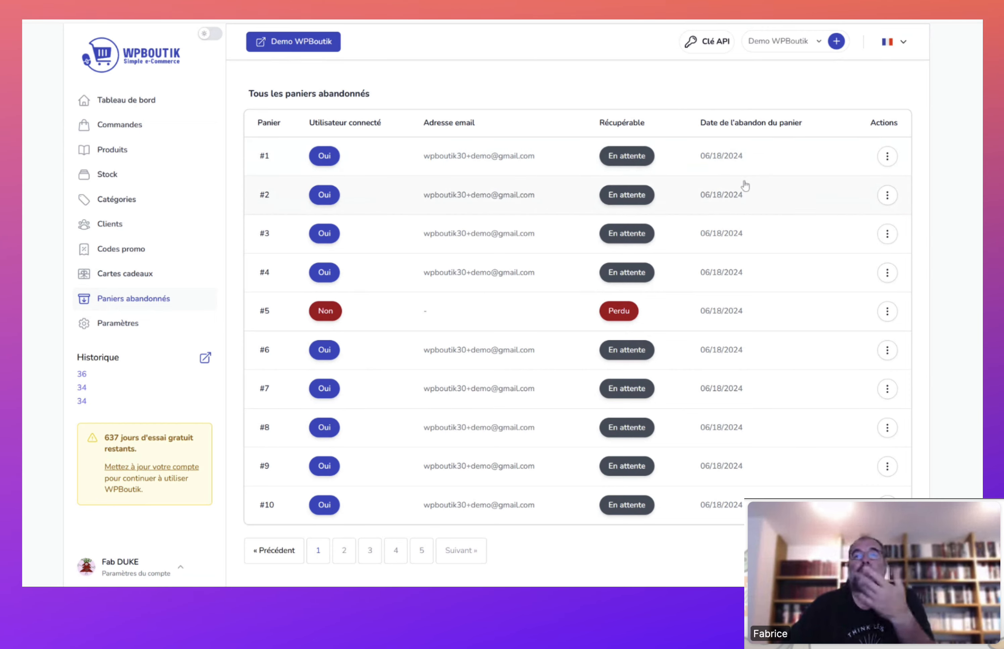
{"action": "scroll", "coordinate": [745, 185], "scroll_direction": "down", "scroll_amount": 3}
{"action": "scroll", "coordinate": [713, 231], "scroll_direction": "up", "scroll_amount": 3}
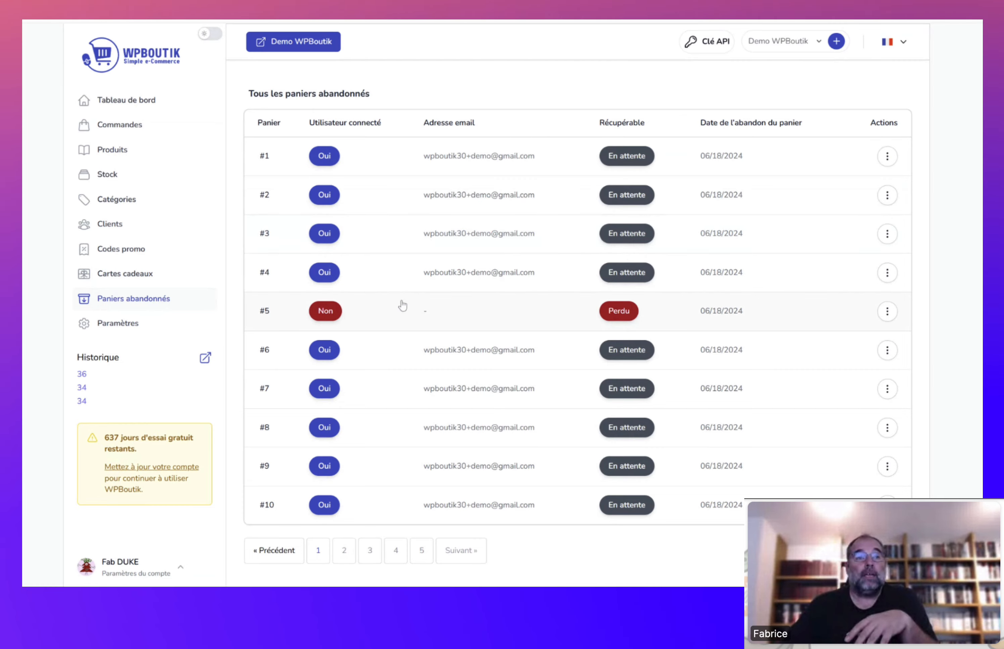
{"action": "scroll", "coordinate": [358, 321], "scroll_direction": "down", "scroll_amount": 3}
Step: Review the shop's general settings, including the project selector and the optional feature switches
{"action": "left_click", "coordinate": [123, 326]}
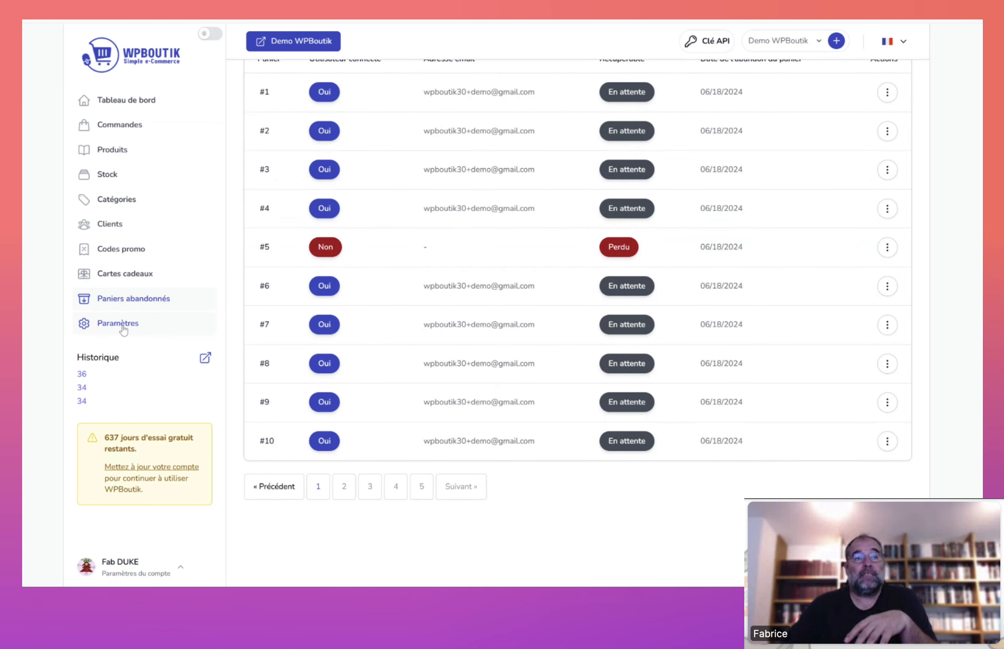
{"action": "scroll", "coordinate": [470, 125], "scroll_direction": "up", "scroll_amount": 1}
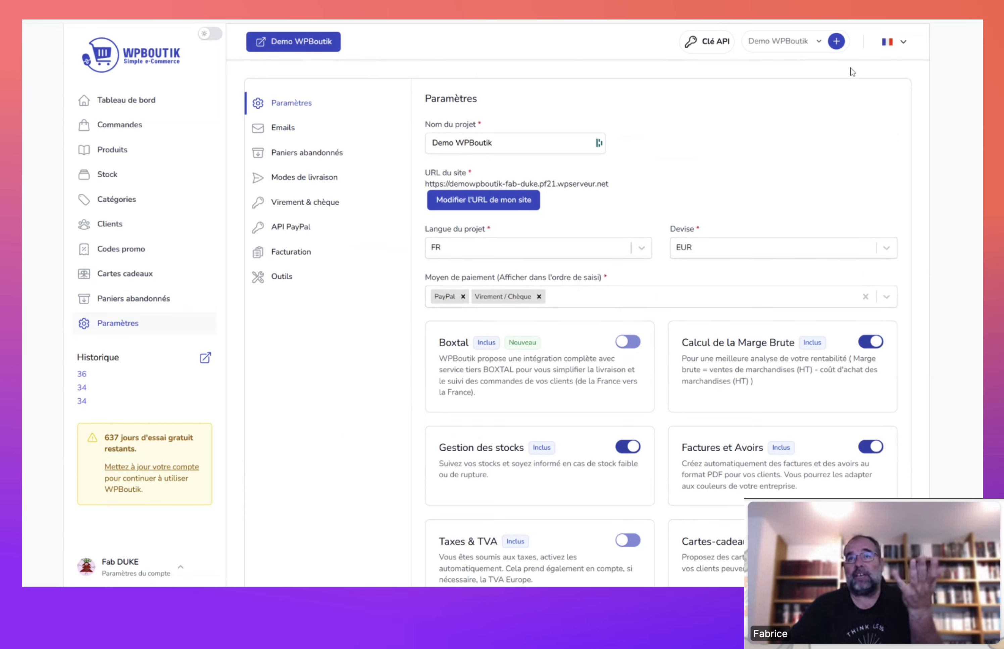
{"action": "left_click", "coordinate": [809, 40]}
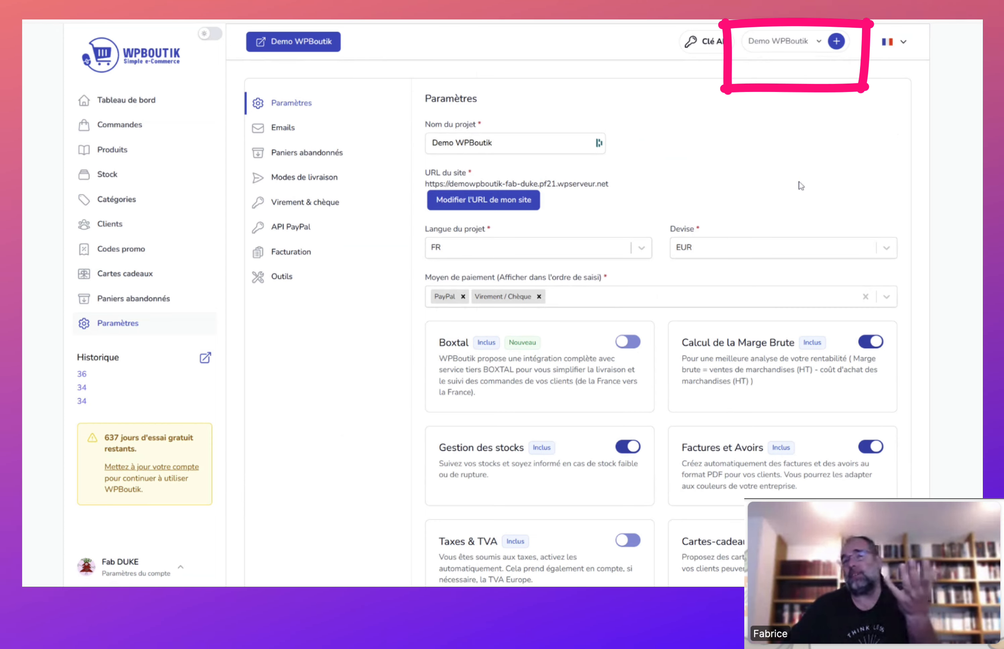
{"action": "scroll", "coordinate": [599, 156], "scroll_direction": "down", "scroll_amount": 3}
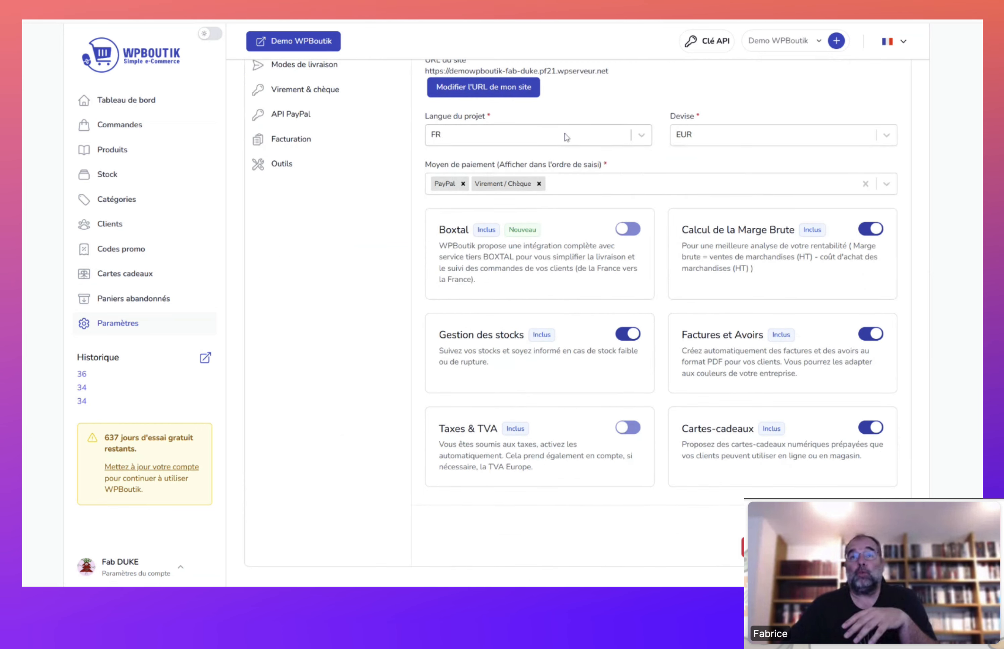
Step: Check the available choices for project language, currency and payment methods without changing any of them
{"action": "left_click", "coordinate": [546, 135]}
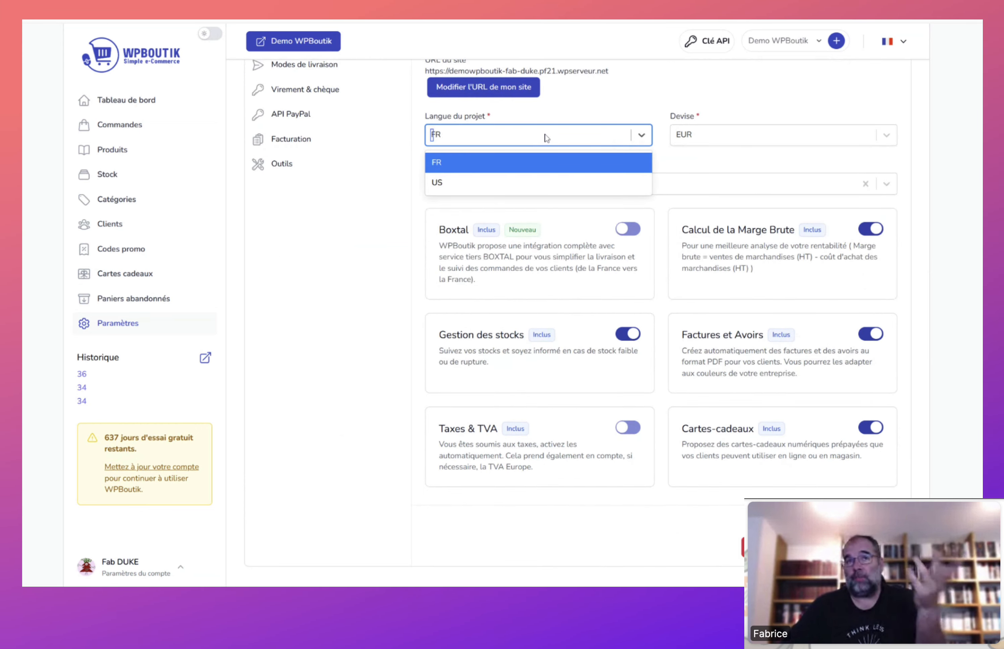
{"action": "left_click", "coordinate": [742, 134]}
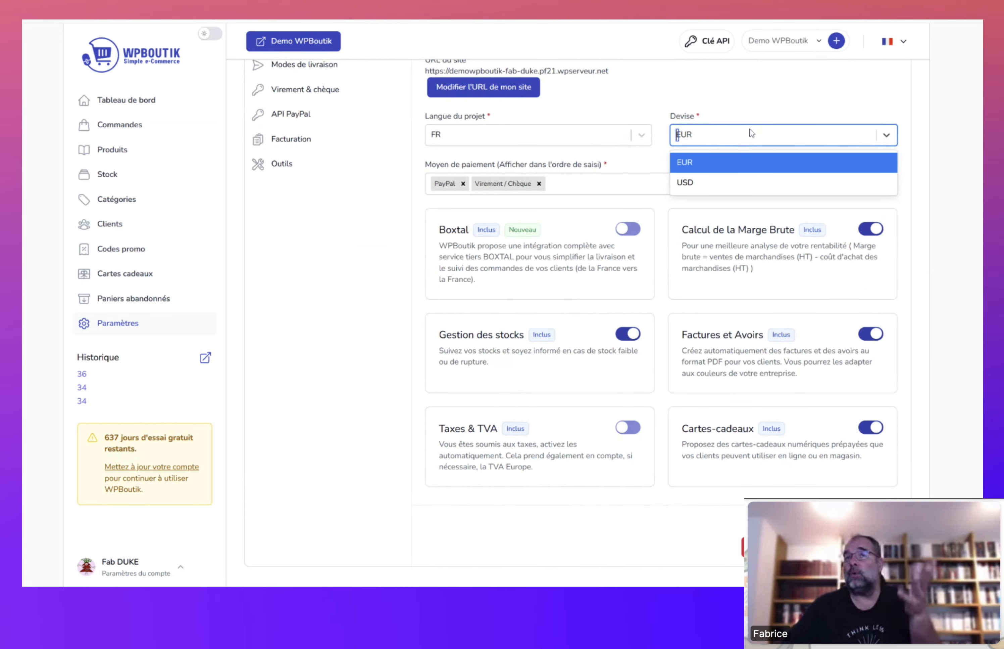
{"action": "left_click", "coordinate": [748, 135]}
{"action": "left_click", "coordinate": [776, 106]}
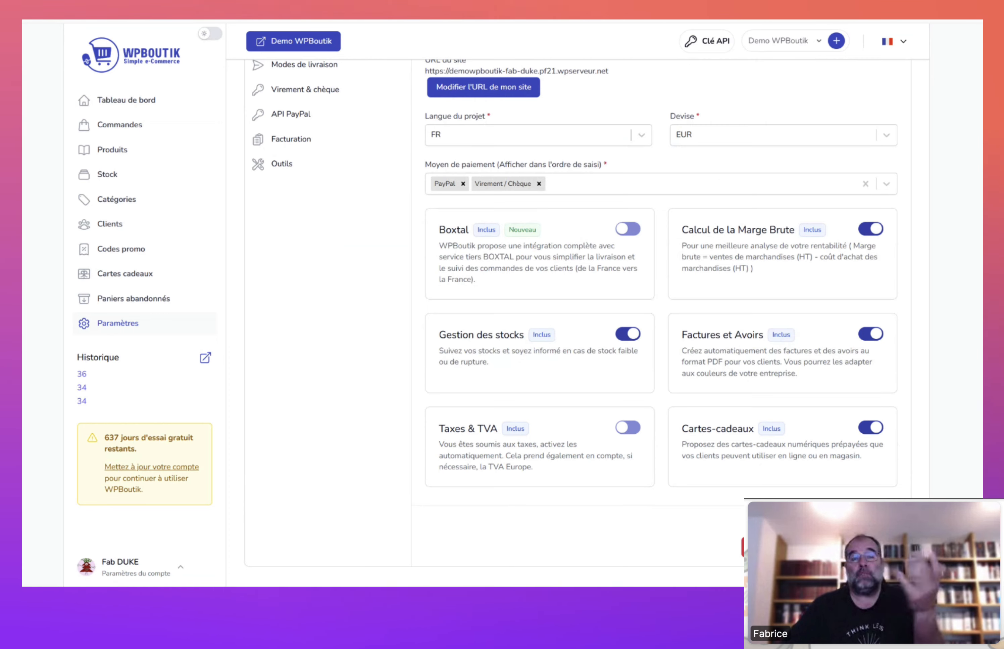
{"action": "left_click", "coordinate": [617, 176]}
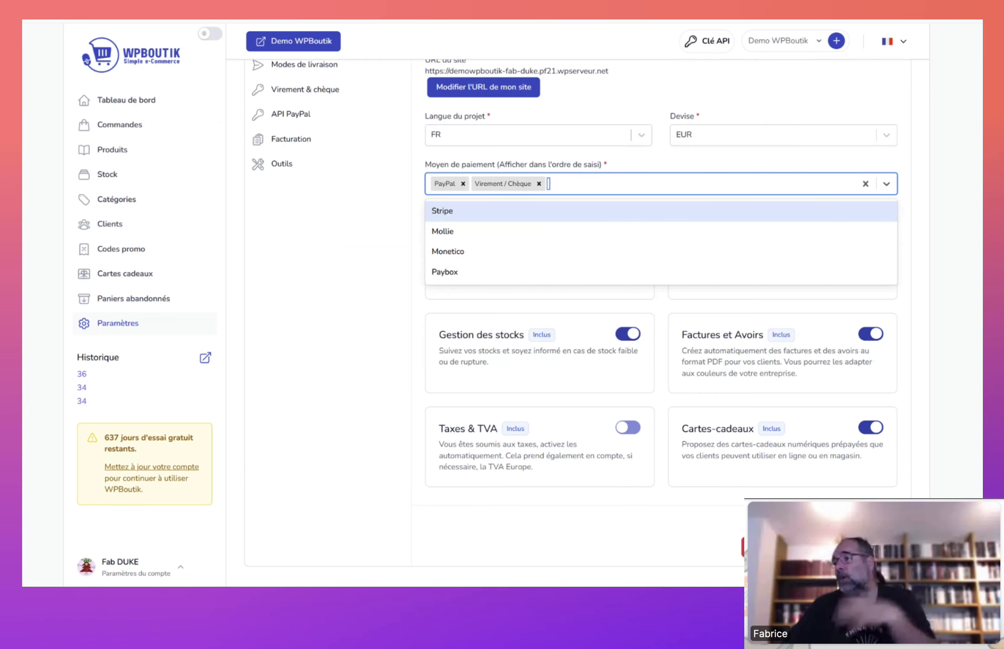
{"action": "left_click", "coordinate": [633, 169]}
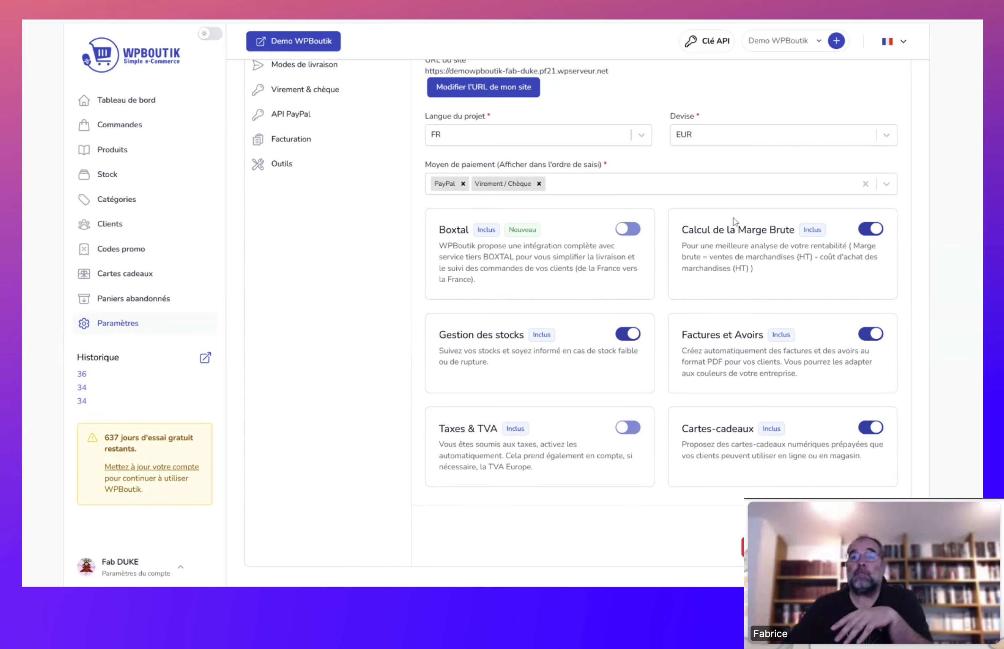
Step: Examine the gross margin calculation option and the remaining optional feature switches in the general settings
{"action": "left_click_drag", "start_coordinate": [682, 230], "coordinate": [781, 230]}
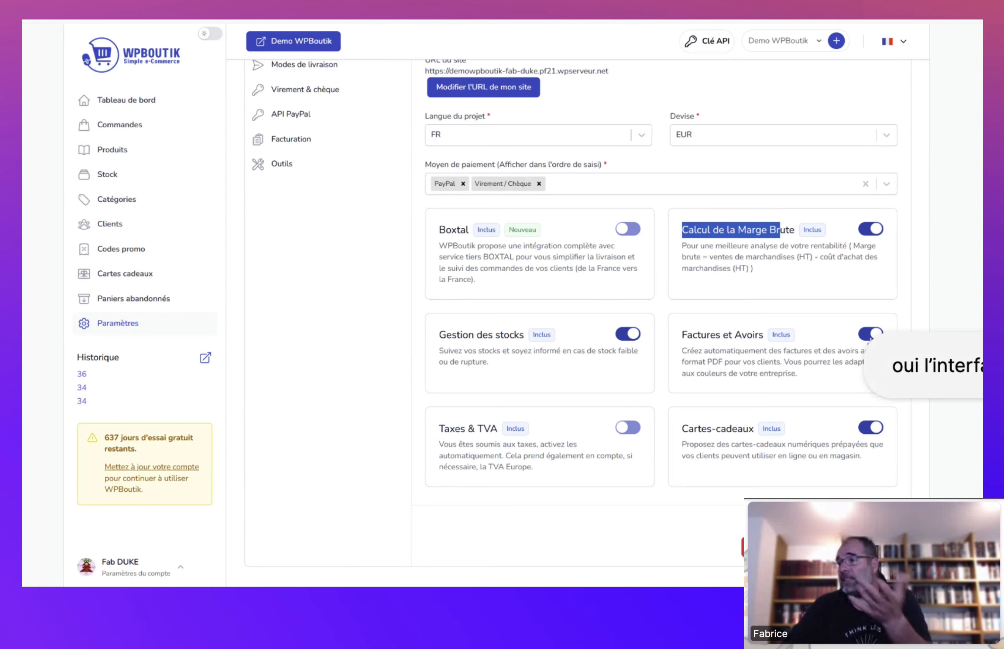
{"action": "scroll", "coordinate": [793, 407], "scroll_direction": "down", "scroll_amount": 1}
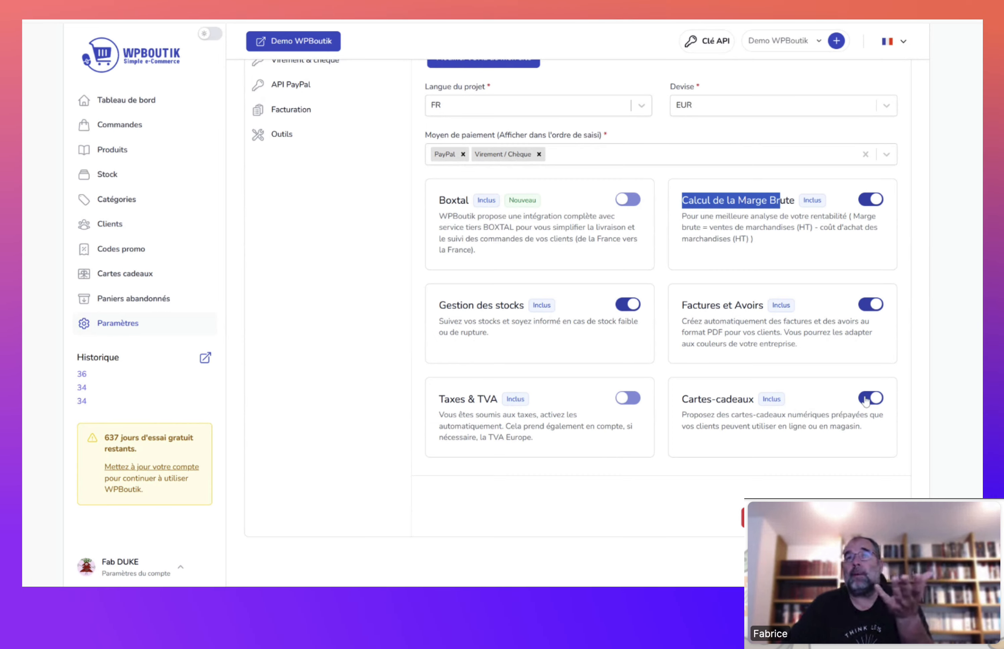
{"action": "scroll", "coordinate": [867, 400], "scroll_direction": "up", "scroll_amount": 4}
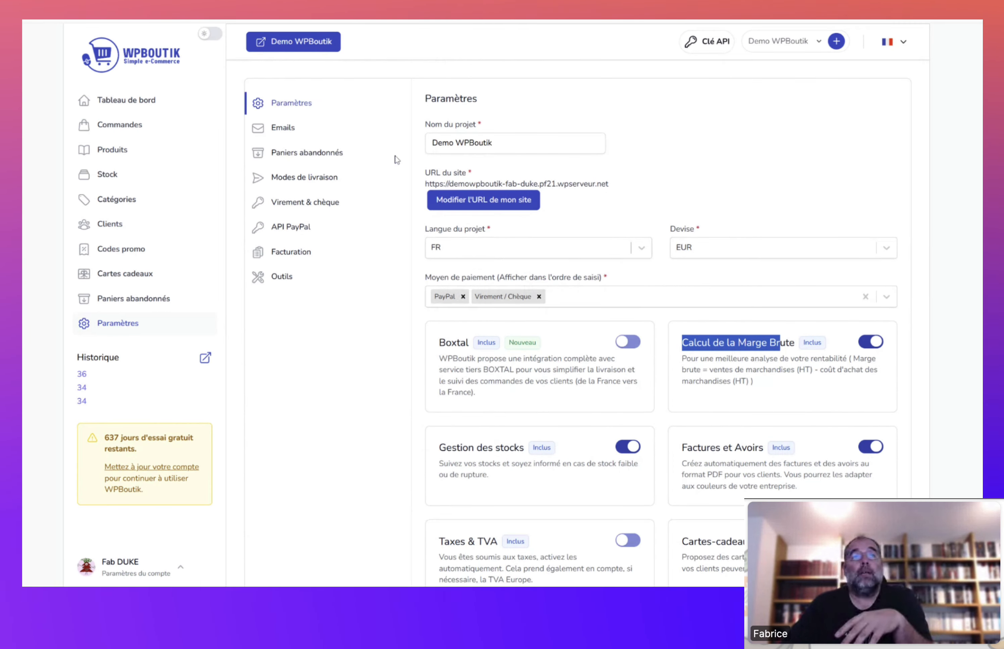
Step: Review the notification e-mails with the action available for Nouvelle commande, and the abandoned cart follow-up settings
{"action": "left_click", "coordinate": [368, 139]}
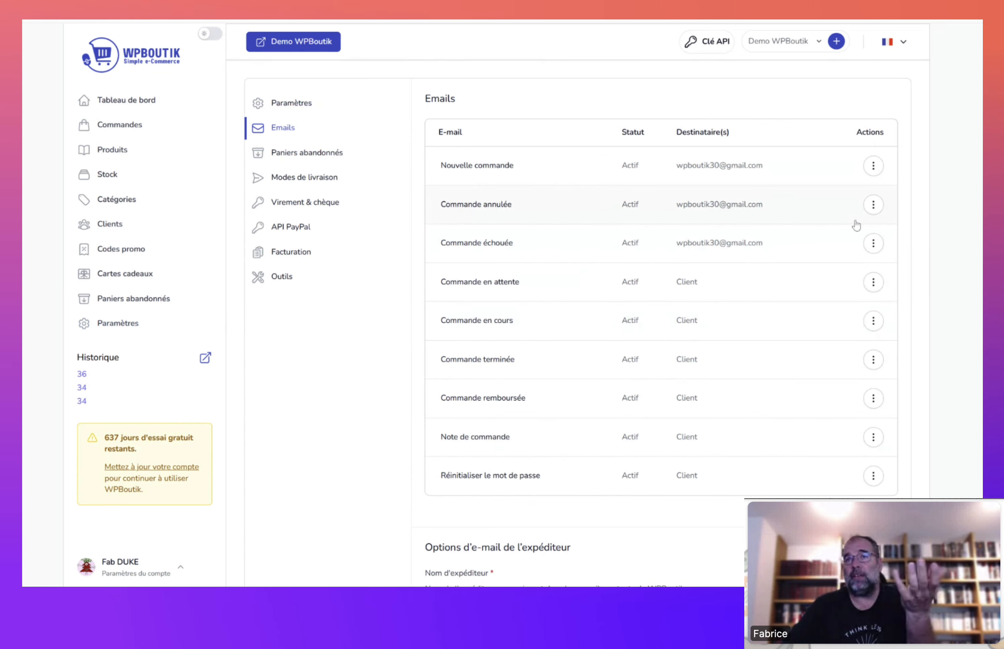
{"action": "left_click", "coordinate": [873, 166]}
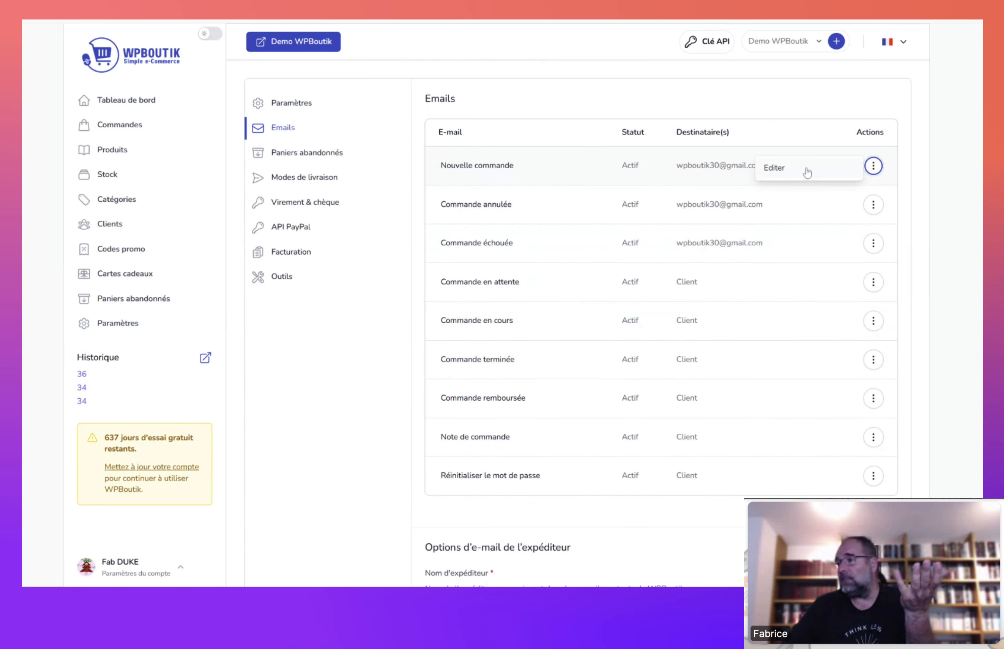
{"action": "left_click", "coordinate": [340, 158]}
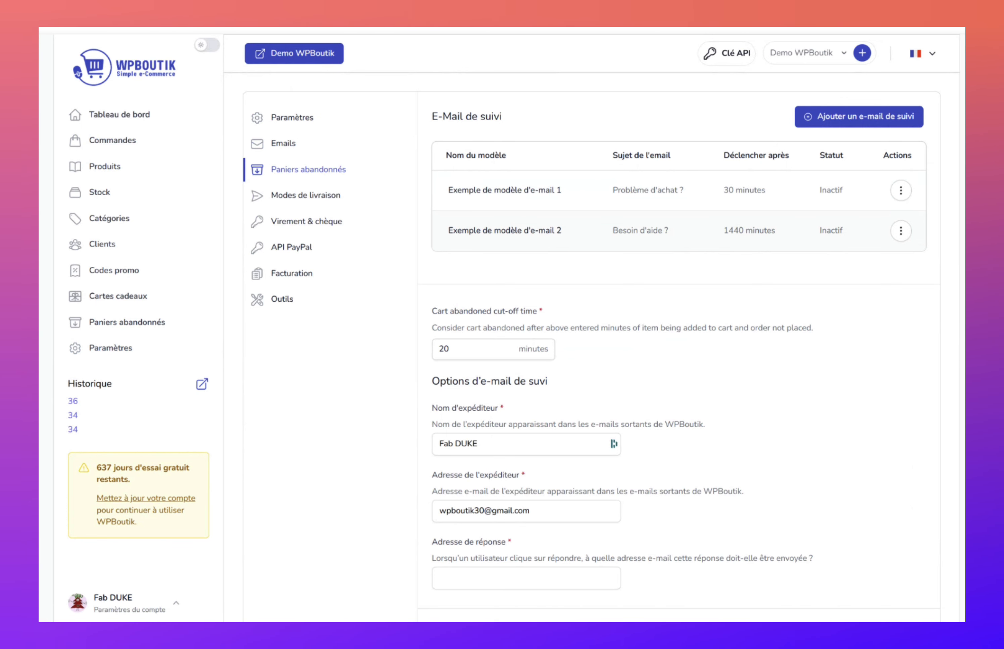
Step: Review the shop's shipping methods and its PayPal API settings
{"action": "left_click", "coordinate": [333, 199]}
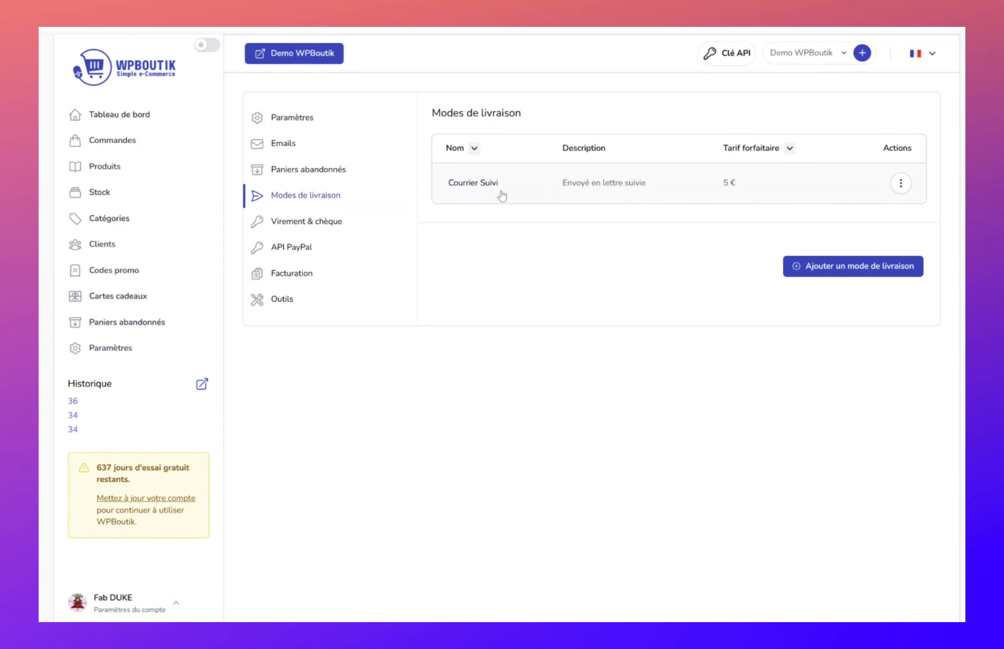
{"action": "left_click", "coordinate": [291, 246]}
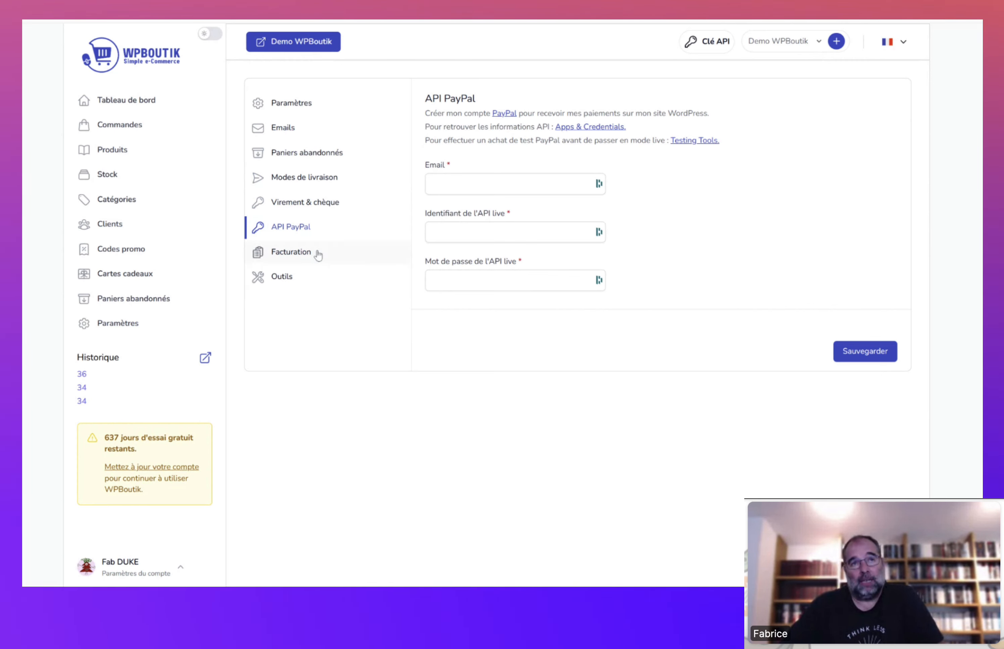
Step: Examine the invoicing settings, including the invoice prefix, credit note prefix and invoice footer, without changing them
{"action": "left_click", "coordinate": [327, 253]}
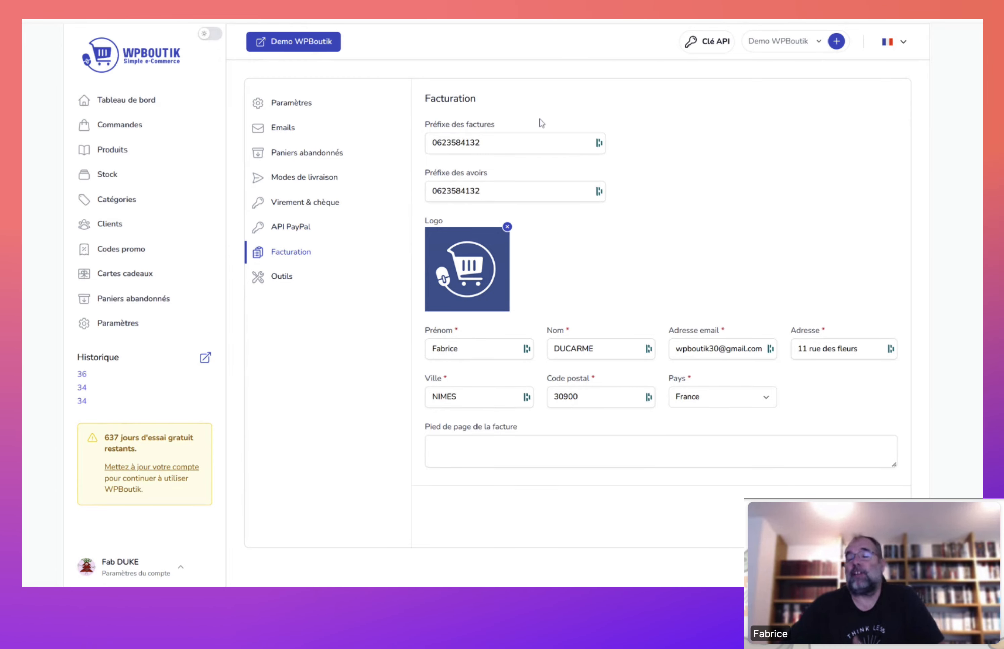
{"action": "left_click", "coordinate": [506, 146]}
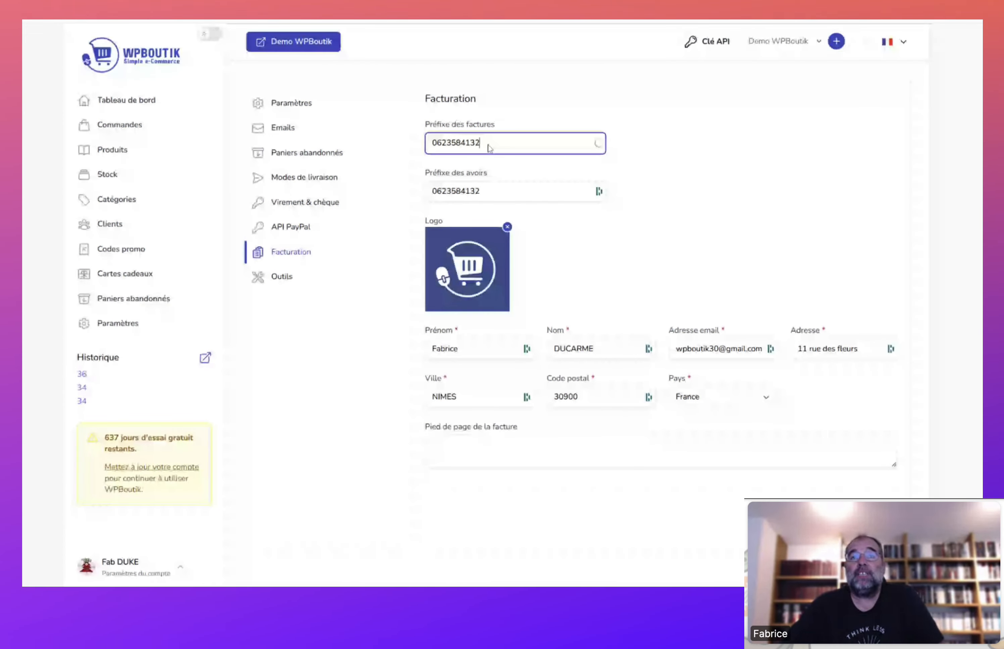
{"action": "left_click", "coordinate": [506, 192]}
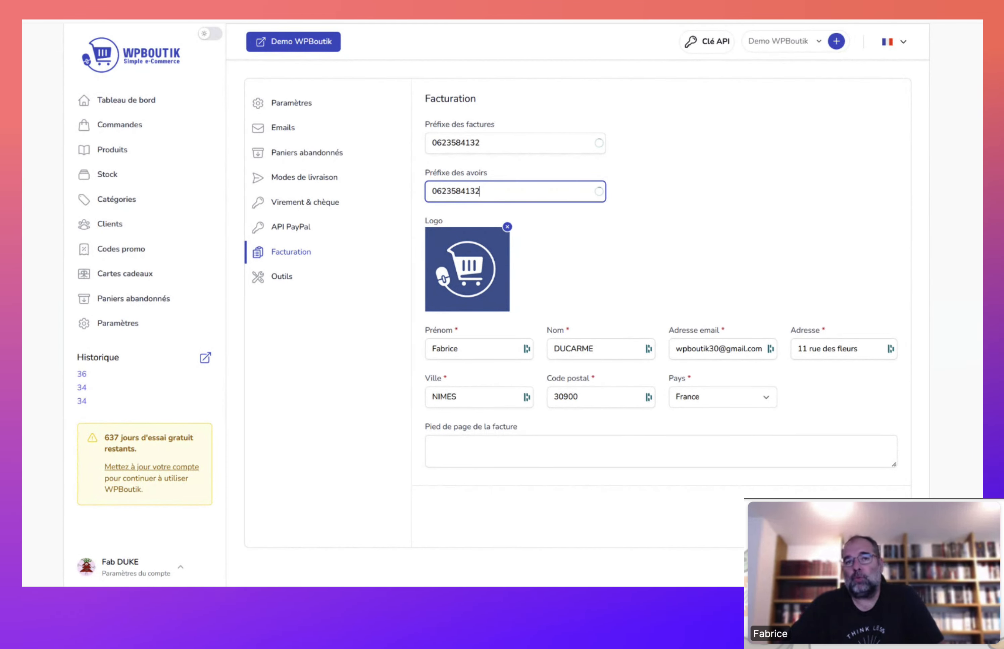
{"action": "left_click", "coordinate": [637, 460]}
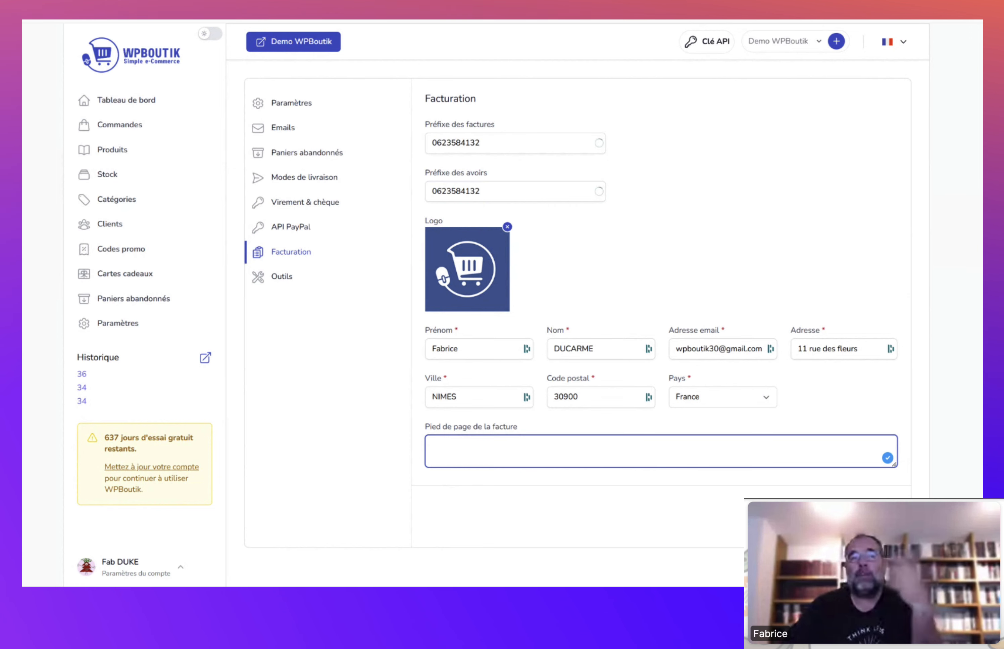
Step: Examine the shop's tools, pointing out the WPBoutik demo import and the product re-synchronisation
{"action": "left_click", "coordinate": [300, 278]}
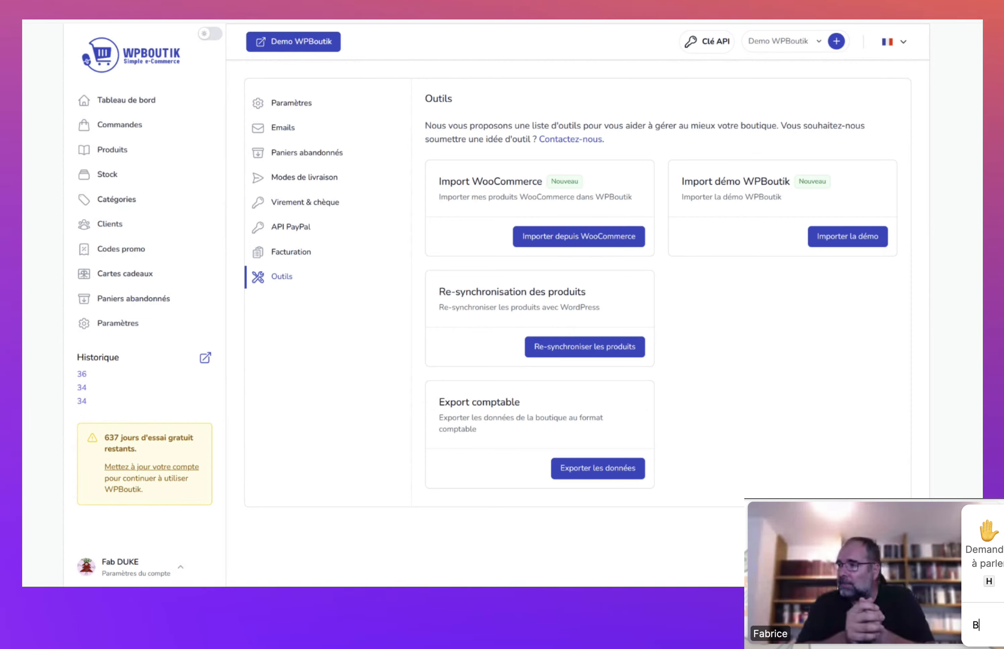
{"action": "type", "text": "onsoi"}
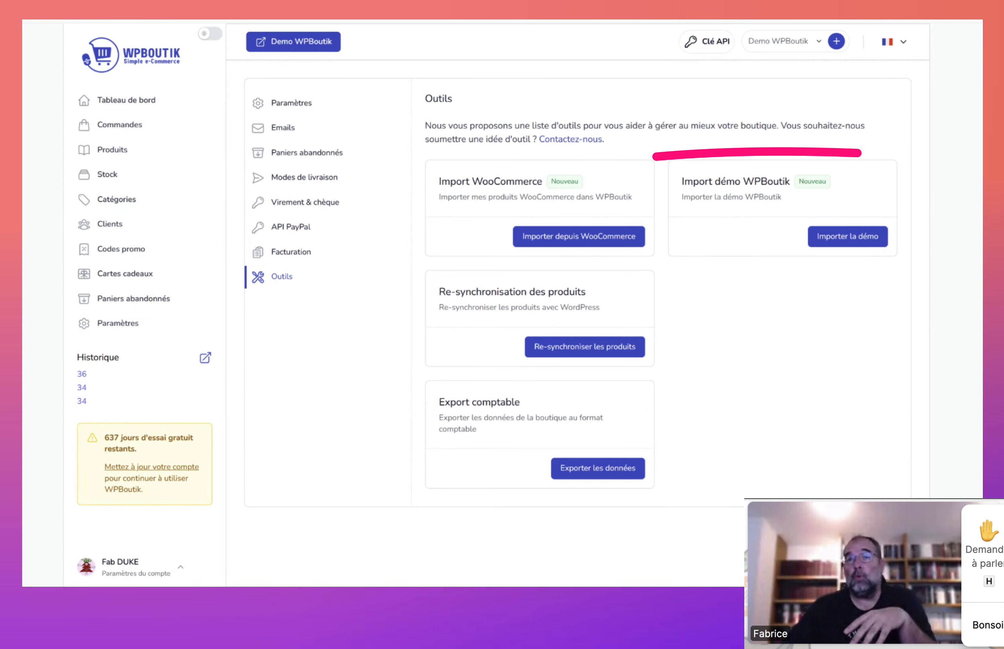
{"action": "left_click_drag", "start_coordinate": [713, 181], "coordinate": [743, 181]}
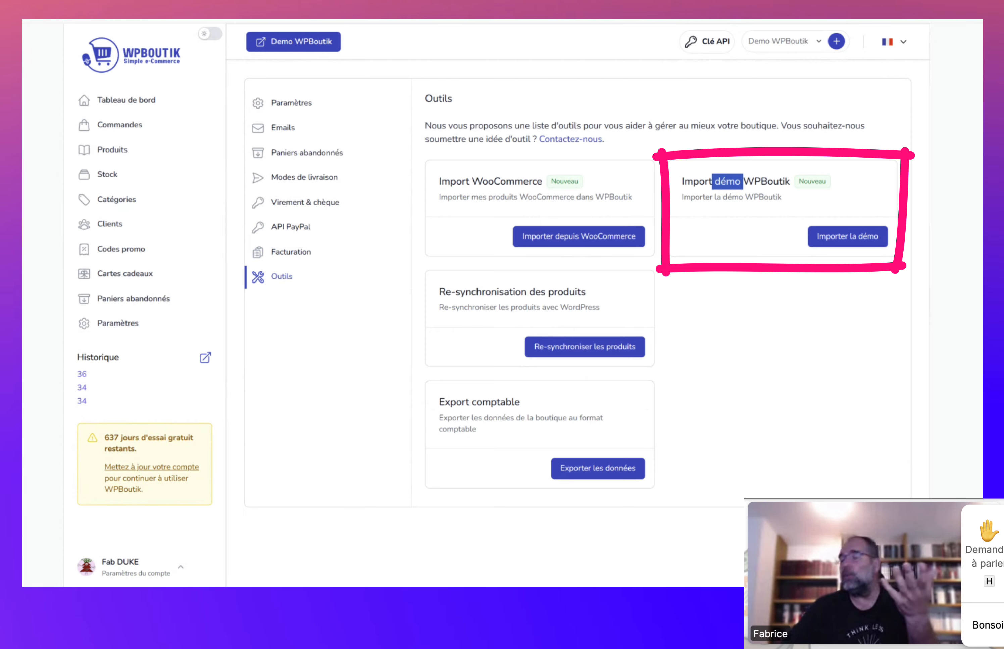
{"action": "left_click", "coordinate": [729, 195]}
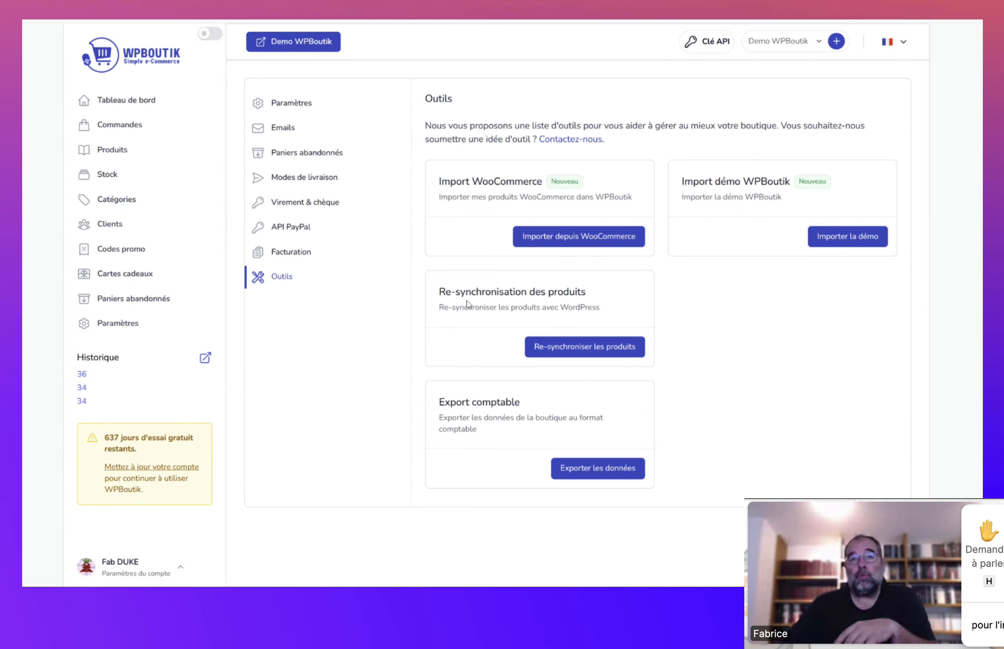
{"action": "left_click_drag", "start_coordinate": [455, 291], "coordinate": [558, 294]}
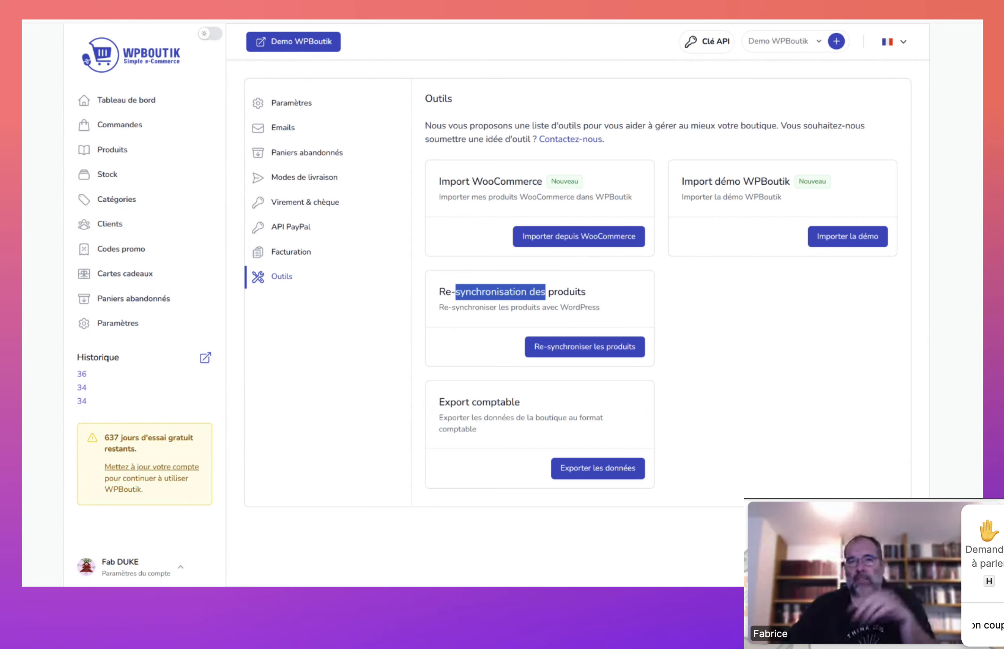
{"action": "left_click", "coordinate": [546, 293]}
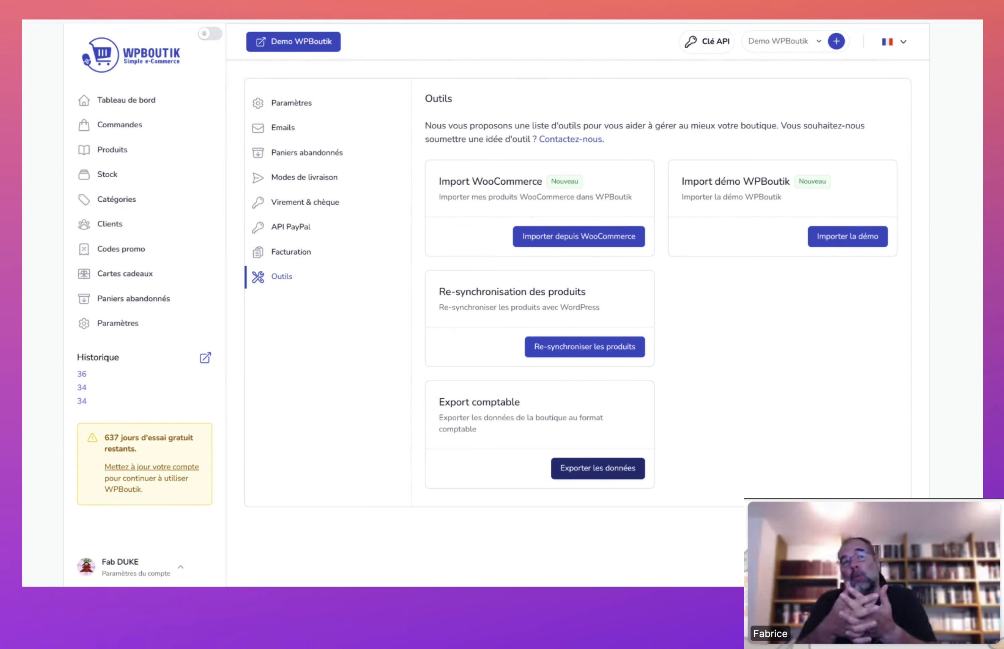
Step: Show the accounting export options and close them without exporting any orders
{"action": "left_click", "coordinate": [602, 470]}
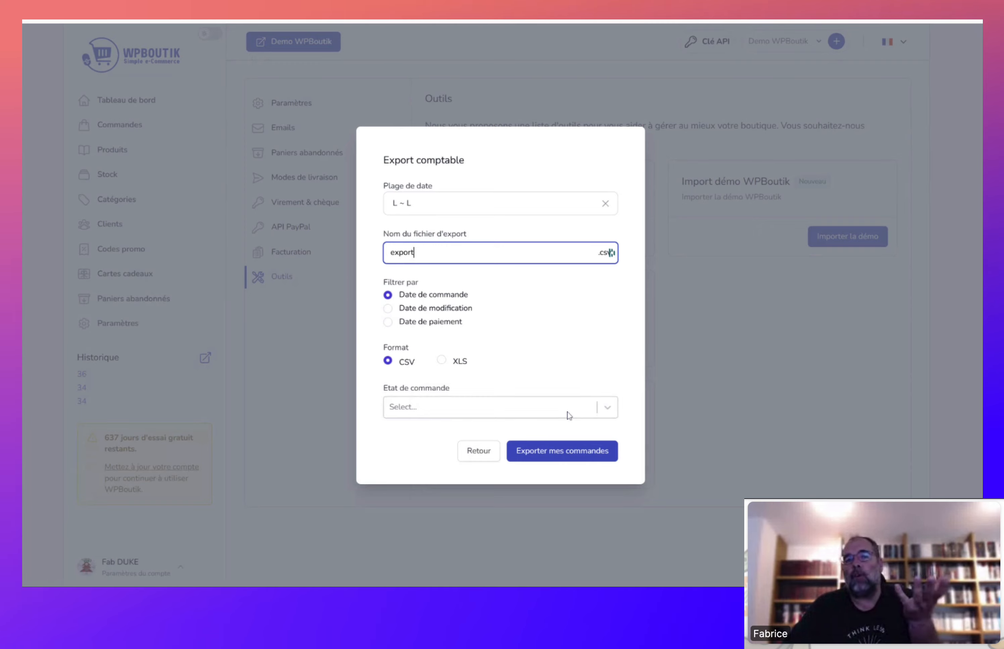
{"action": "left_click", "coordinate": [497, 456]}
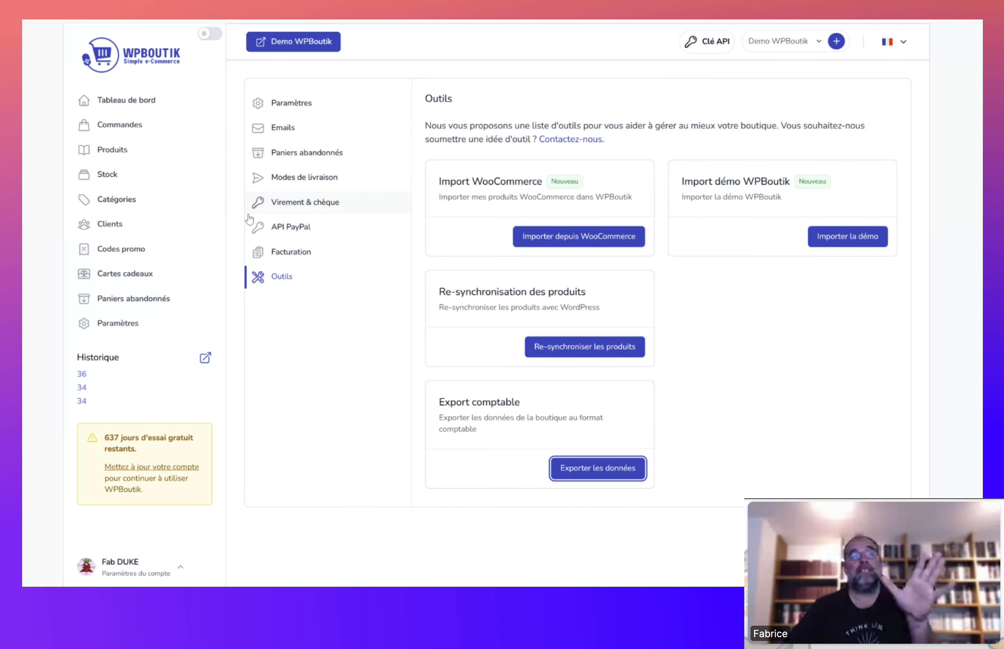
Step: Start a new product, look over its form and set the title to "Basket air jordan rouge"
{"action": "left_click", "coordinate": [161, 148]}
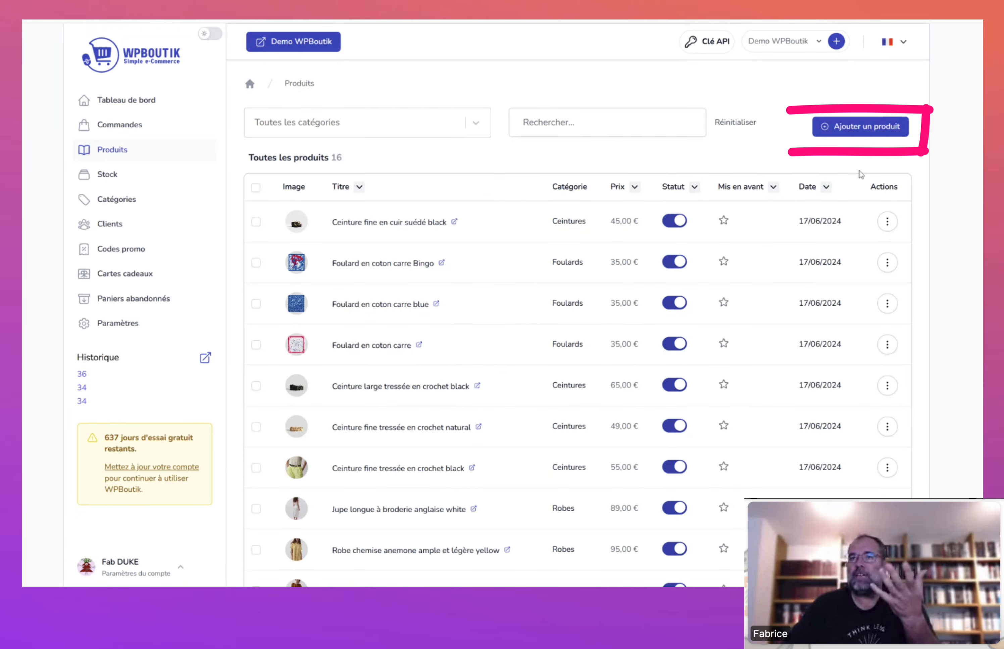
{"action": "left_click", "coordinate": [863, 132]}
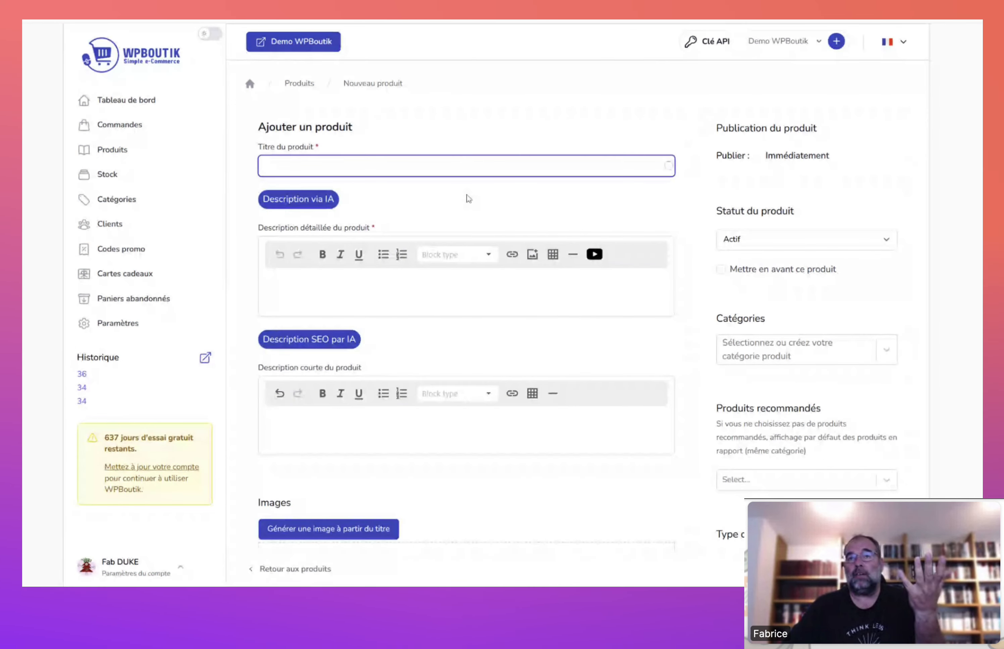
{"action": "scroll", "coordinate": [456, 197], "scroll_direction": "down", "scroll_amount": 10}
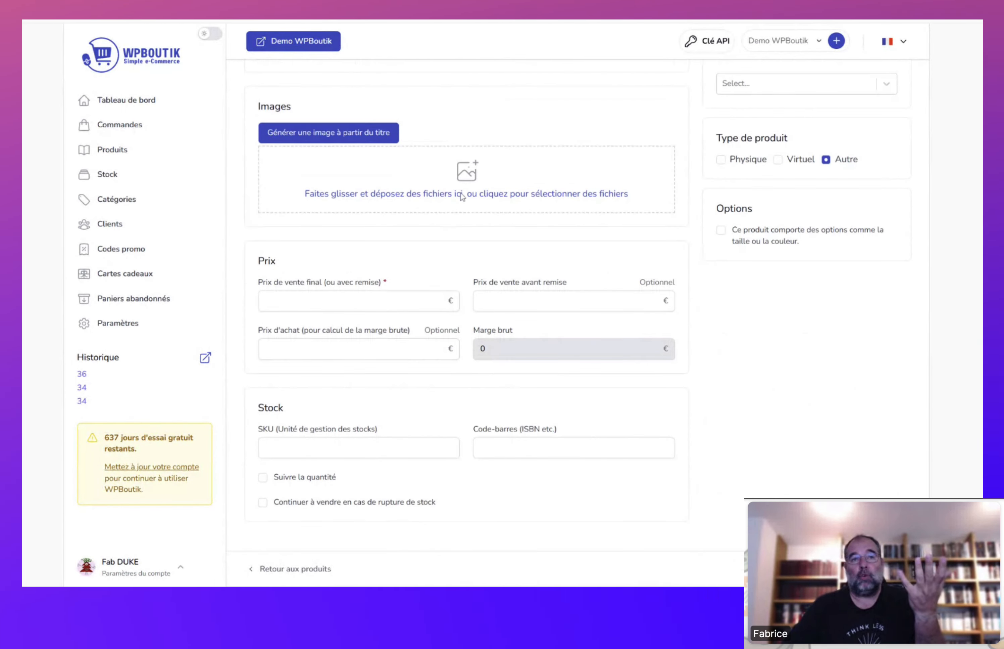
{"action": "scroll", "coordinate": [462, 204], "scroll_direction": "up", "scroll_amount": 10}
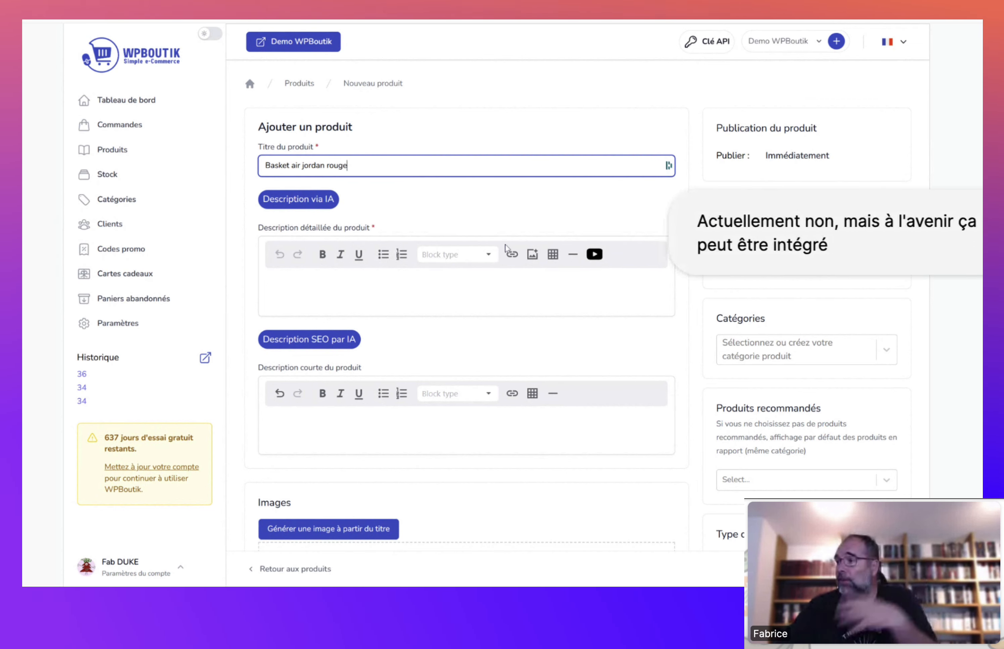
Step: Look over the new product's empty detailed description, short description and image fields
{"action": "left_click", "coordinate": [451, 291]}
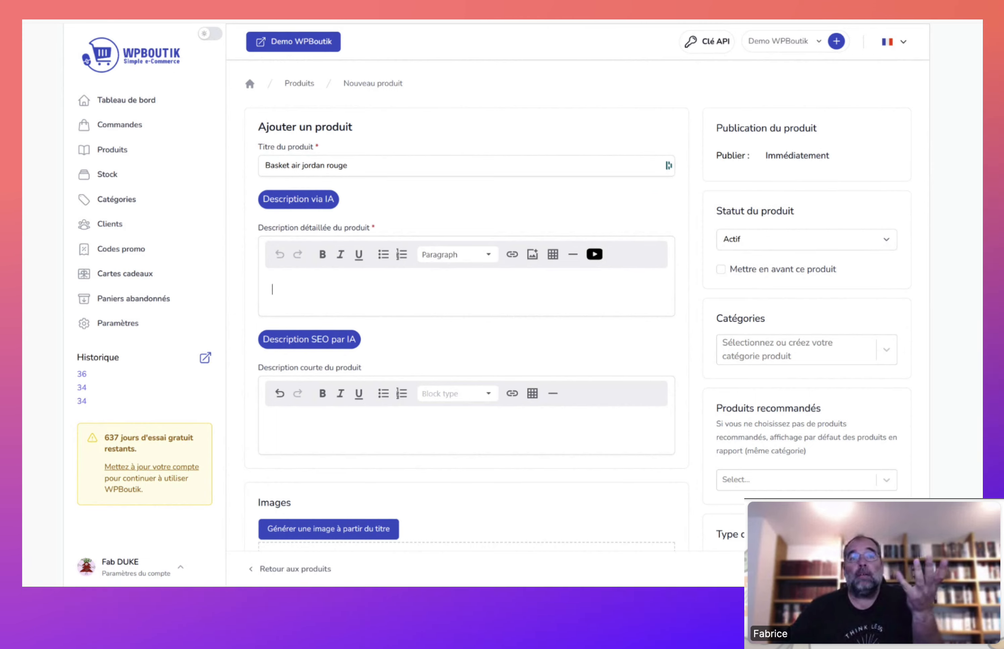
{"action": "scroll", "coordinate": [321, 296], "scroll_direction": "down", "scroll_amount": 3}
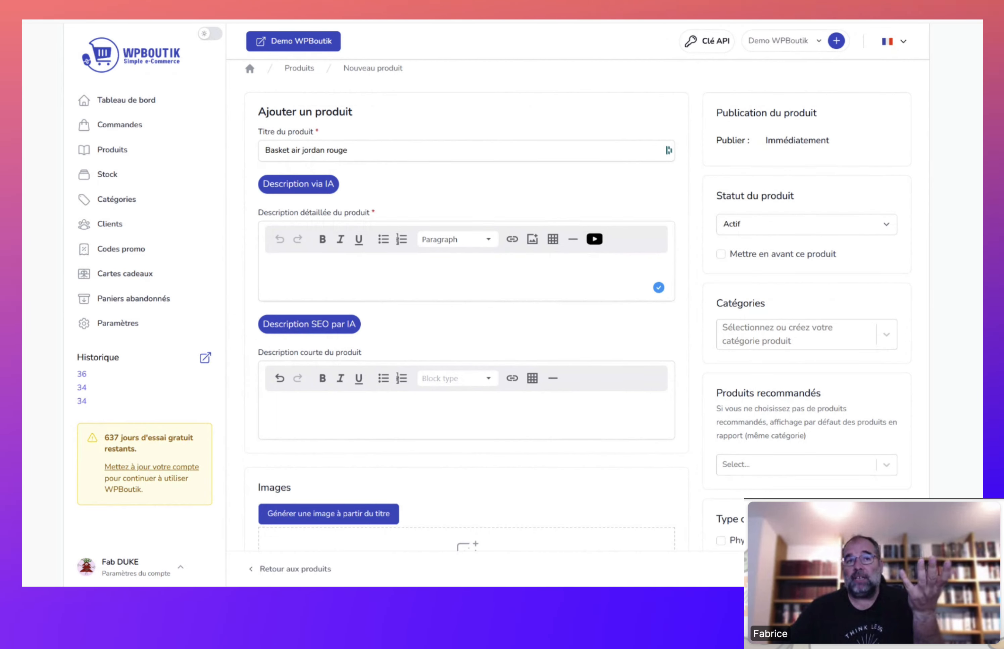
{"action": "left_click", "coordinate": [272, 314]}
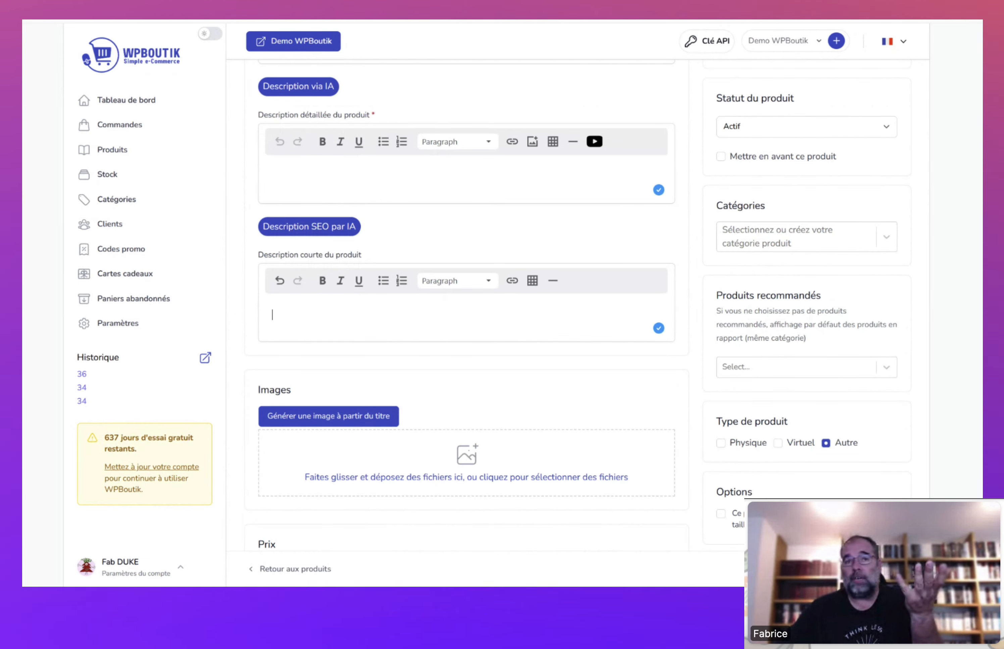
{"action": "scroll", "coordinate": [429, 397], "scroll_direction": "down", "scroll_amount": 3}
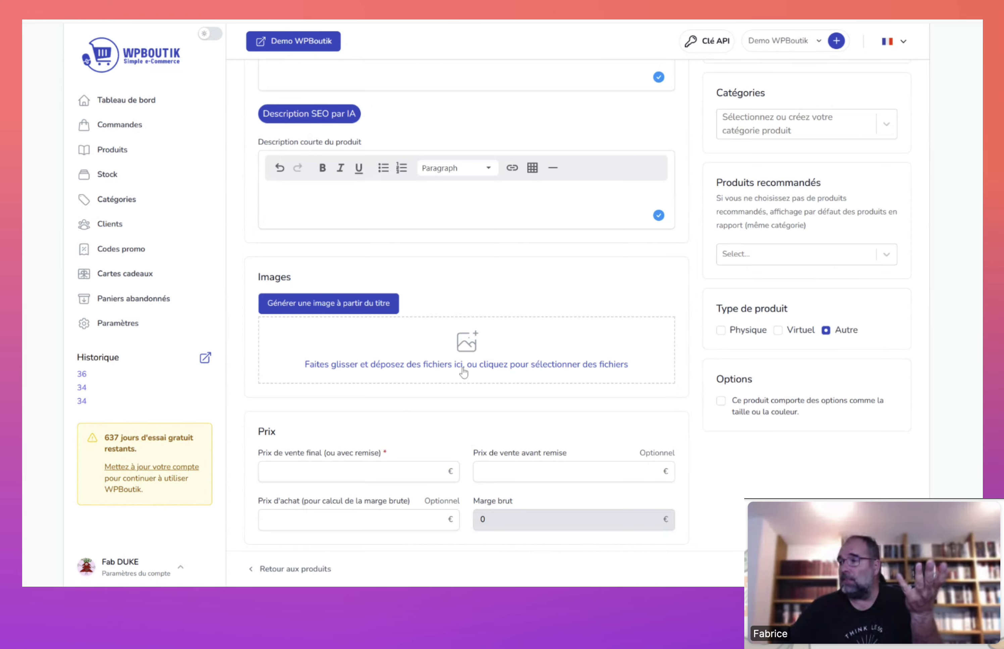
{"action": "scroll", "coordinate": [464, 371], "scroll_direction": "up", "scroll_amount": 6}
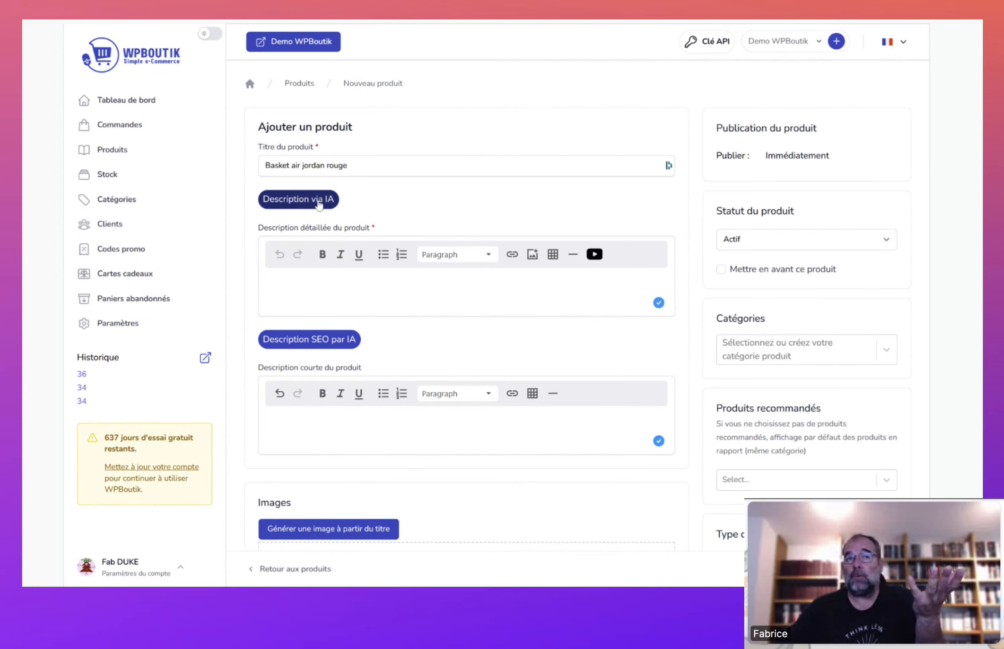
Step: Generate the product's detailed description with AI and read through the generated text
{"action": "left_click", "coordinate": [330, 200]}
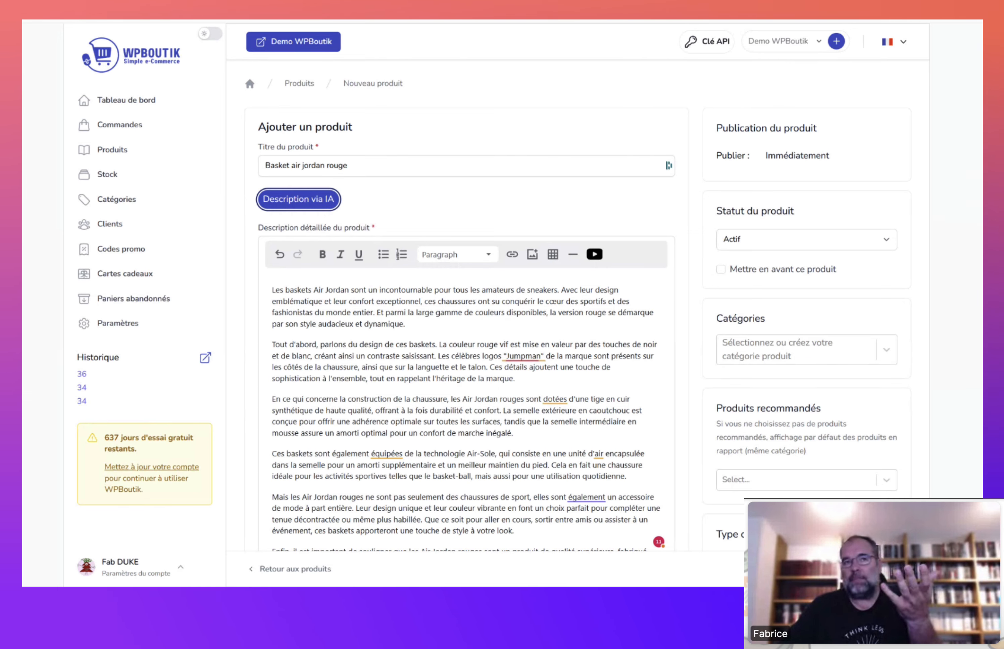
{"action": "left_click_drag", "start_coordinate": [271, 290], "coordinate": [557, 289]}
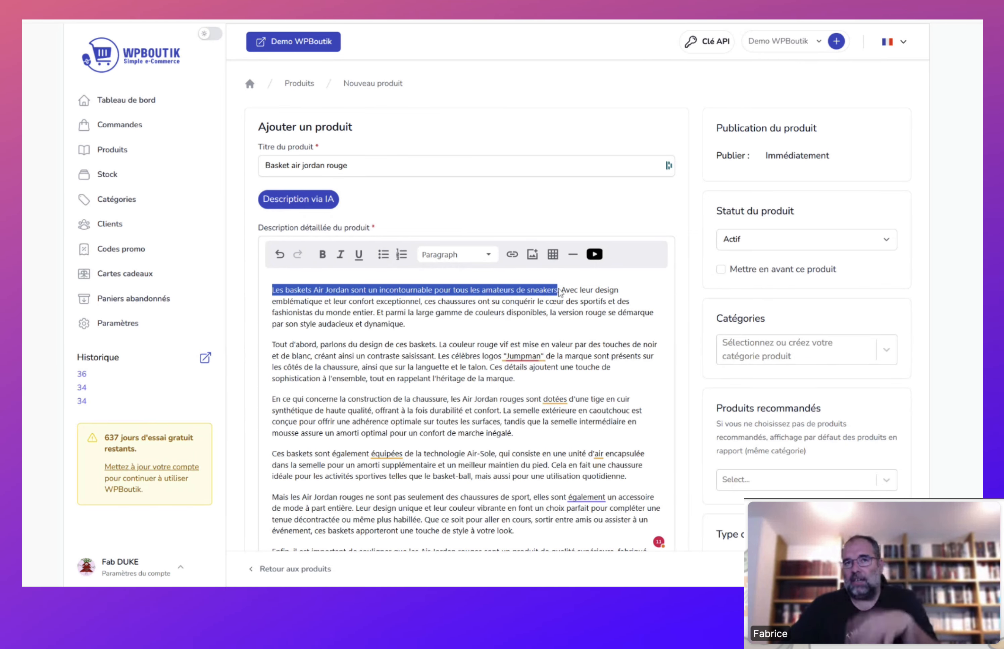
{"action": "left_click", "coordinate": [502, 312]}
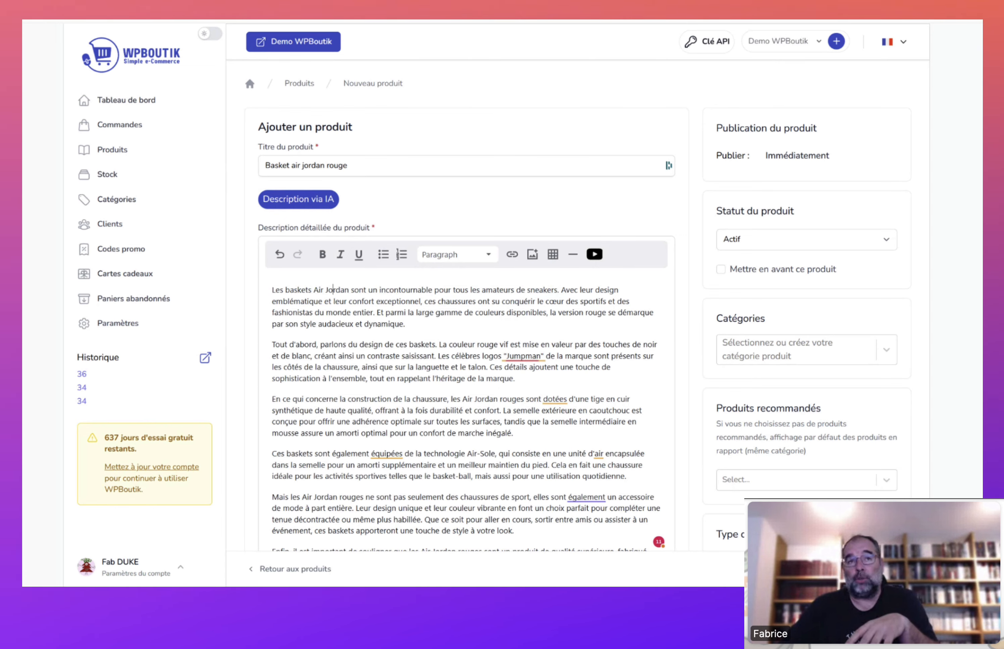
{"action": "left_click_drag", "start_coordinate": [521, 290], "coordinate": [578, 290]}
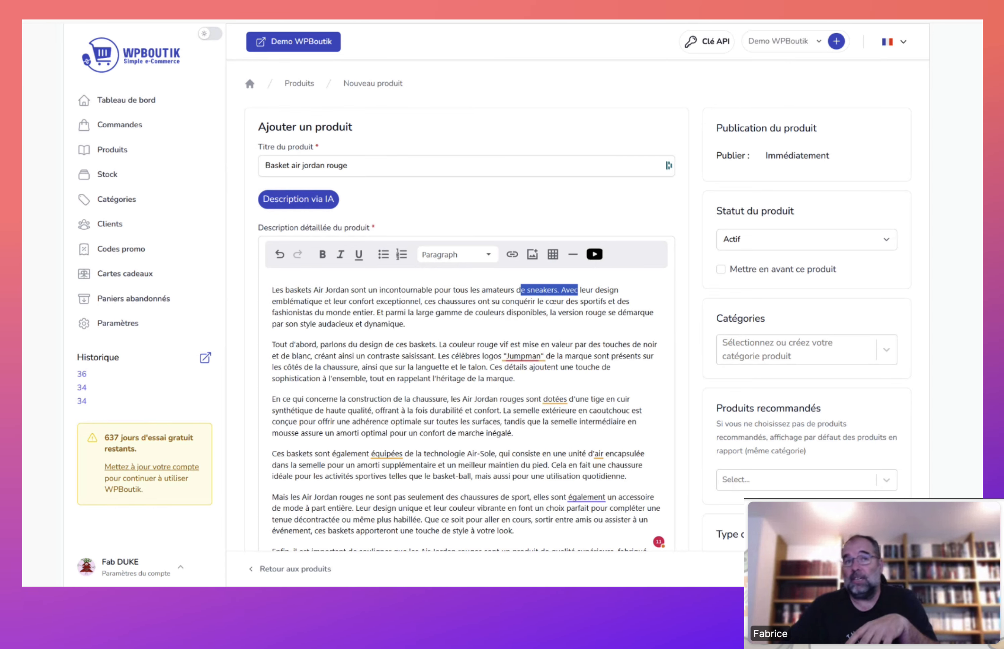
{"action": "left_click", "coordinate": [444, 312]}
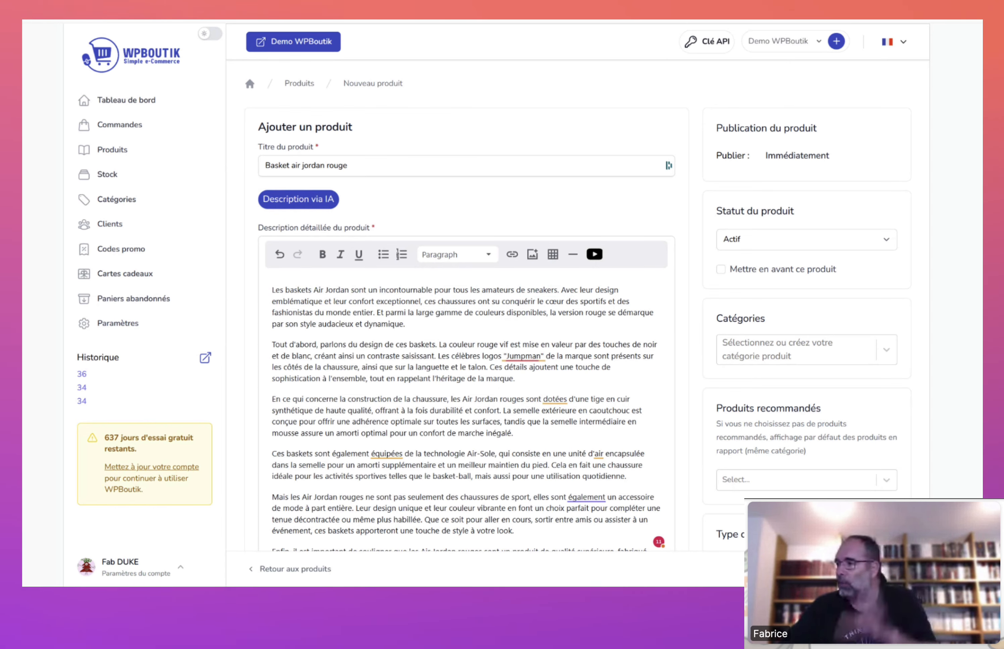
{"action": "scroll", "coordinate": [464, 380], "scroll_direction": "down", "scroll_amount": 2}
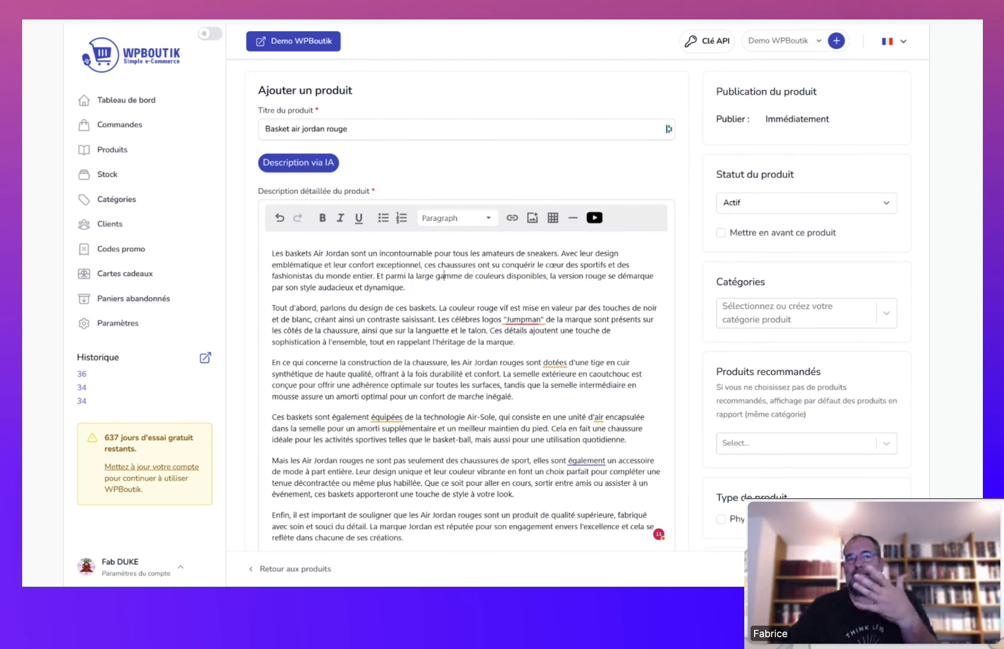
Step: Generate the product's short description with AI and read through the generated text
{"action": "scroll", "coordinate": [464, 380], "scroll_direction": "down", "scroll_amount": 1}
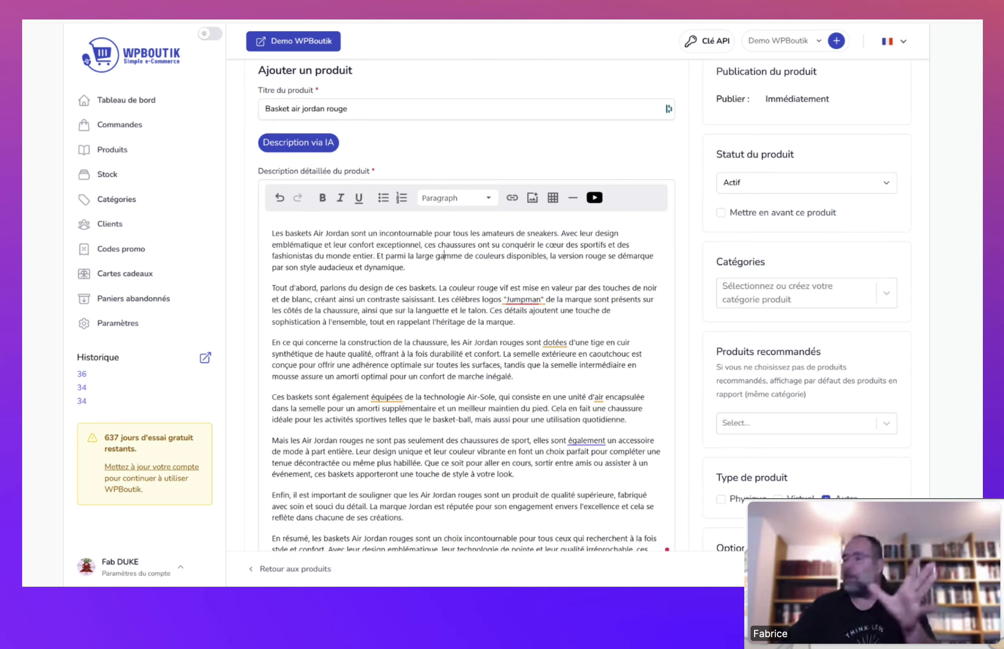
{"action": "scroll", "coordinate": [405, 298], "scroll_direction": "down", "scroll_amount": 10}
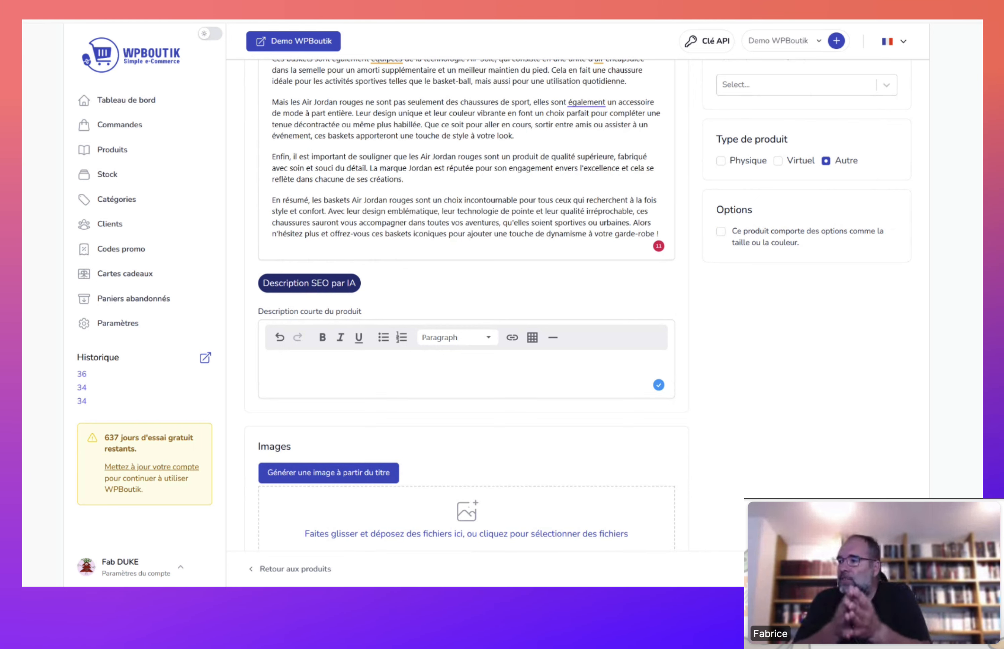
{"action": "left_click", "coordinate": [336, 288]}
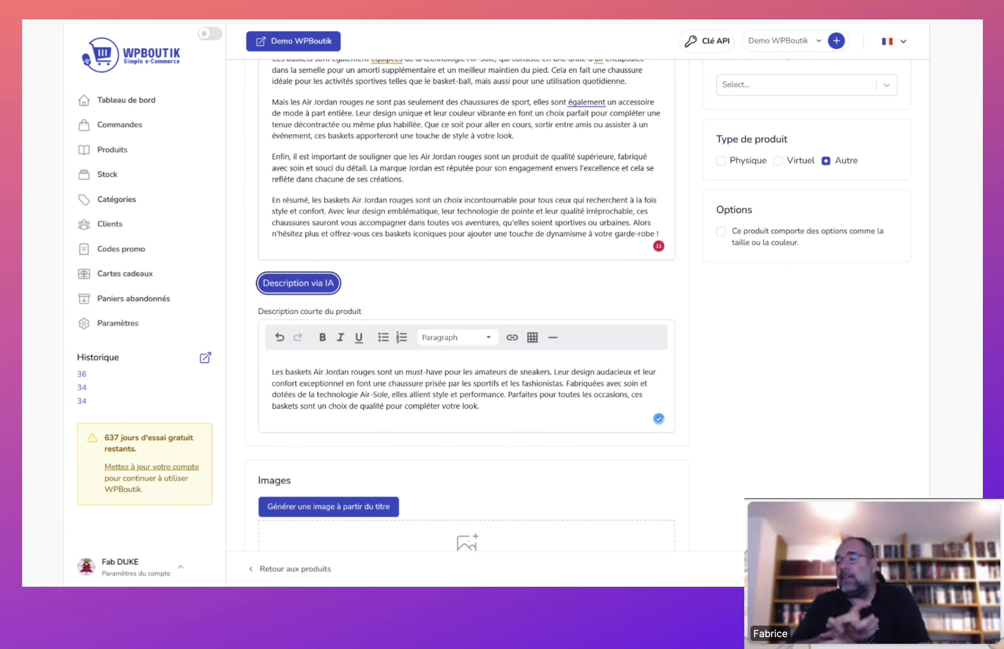
{"action": "scroll", "coordinate": [516, 372], "scroll_direction": "down", "scroll_amount": 3}
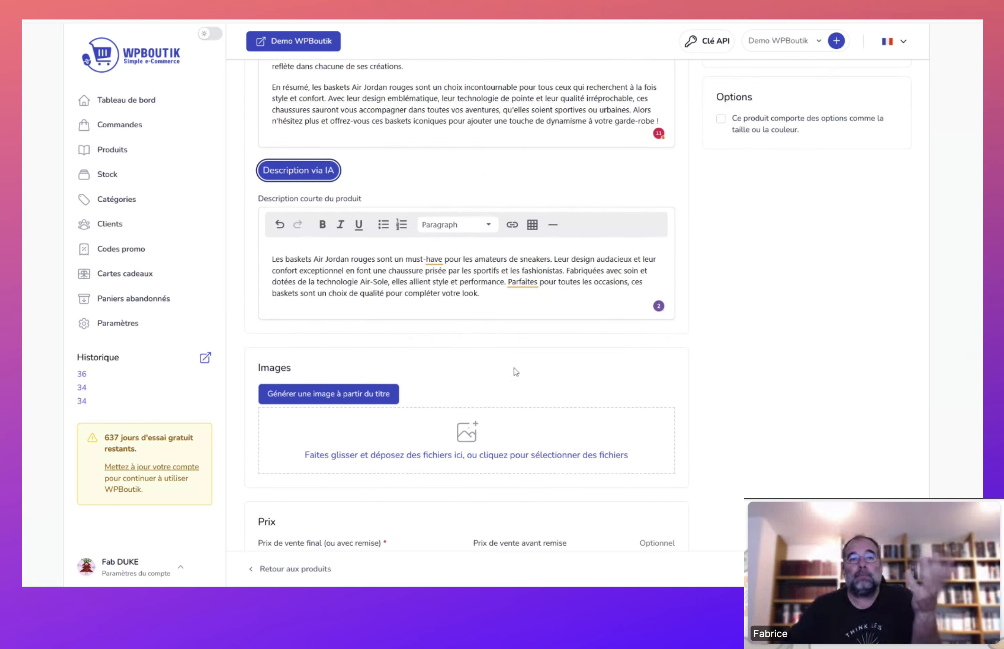
{"action": "left_click_drag", "start_coordinate": [286, 259], "coordinate": [505, 265]}
{"action": "left_click_drag", "start_coordinate": [368, 270], "coordinate": [469, 281]}
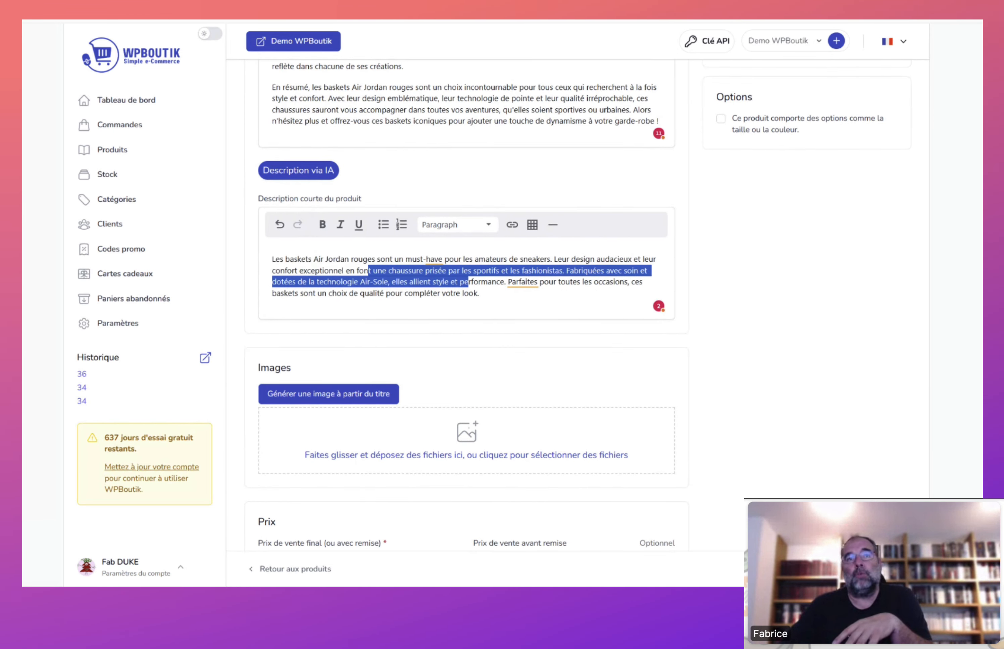
{"action": "left_click", "coordinate": [738, 352]}
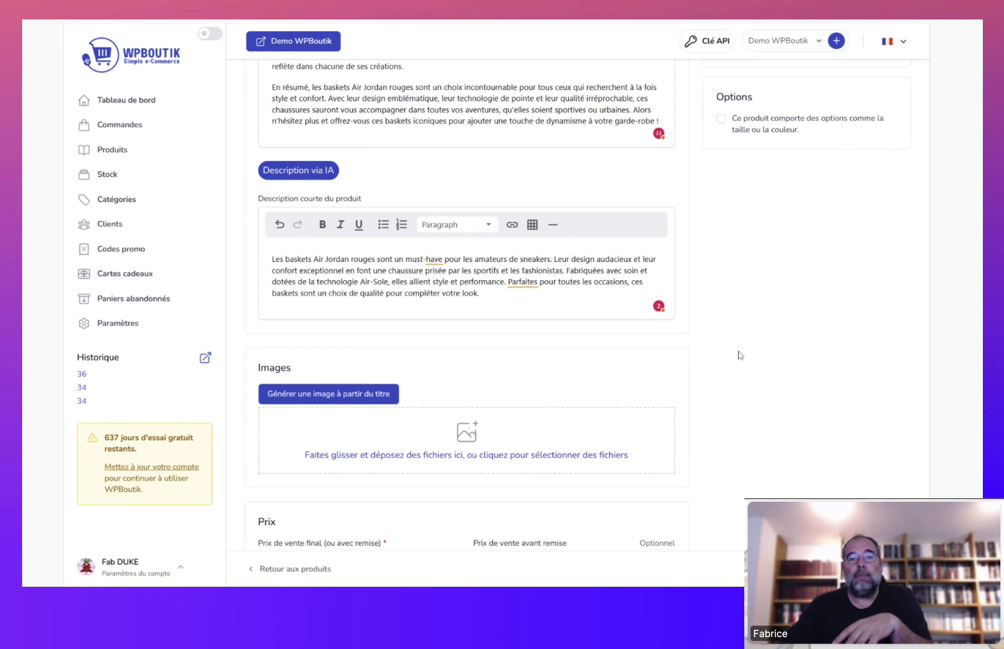
Step: Set up AI image generation with Photorealistic style, Studio ambiance and the details "Air jordan rouge sang qui flotte dans l'espace"
{"action": "scroll", "coordinate": [682, 358], "scroll_direction": "down", "scroll_amount": 3}
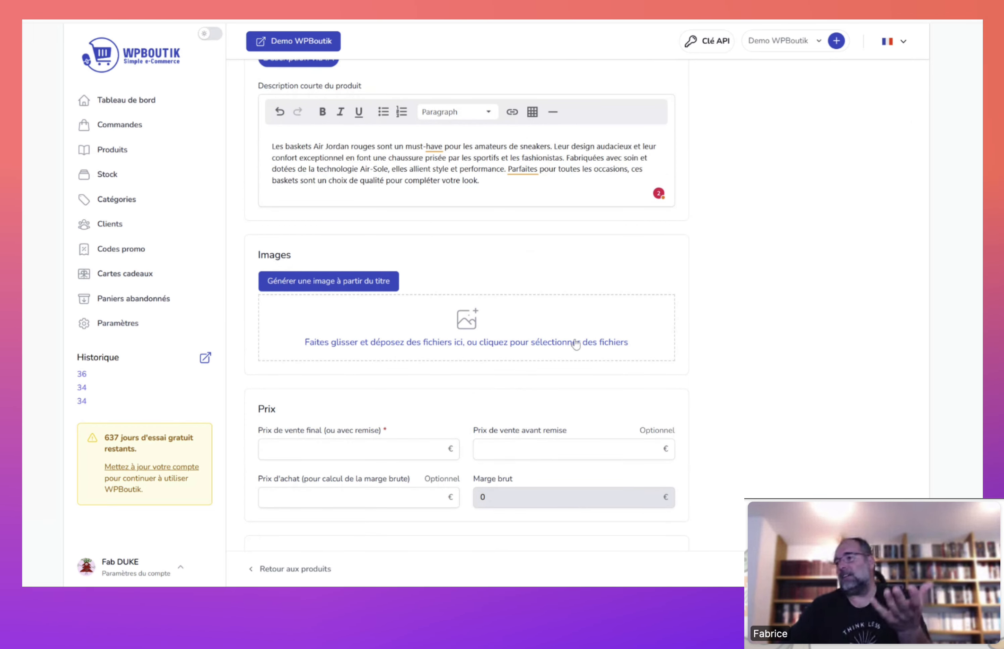
{"action": "left_click", "coordinate": [331, 286]}
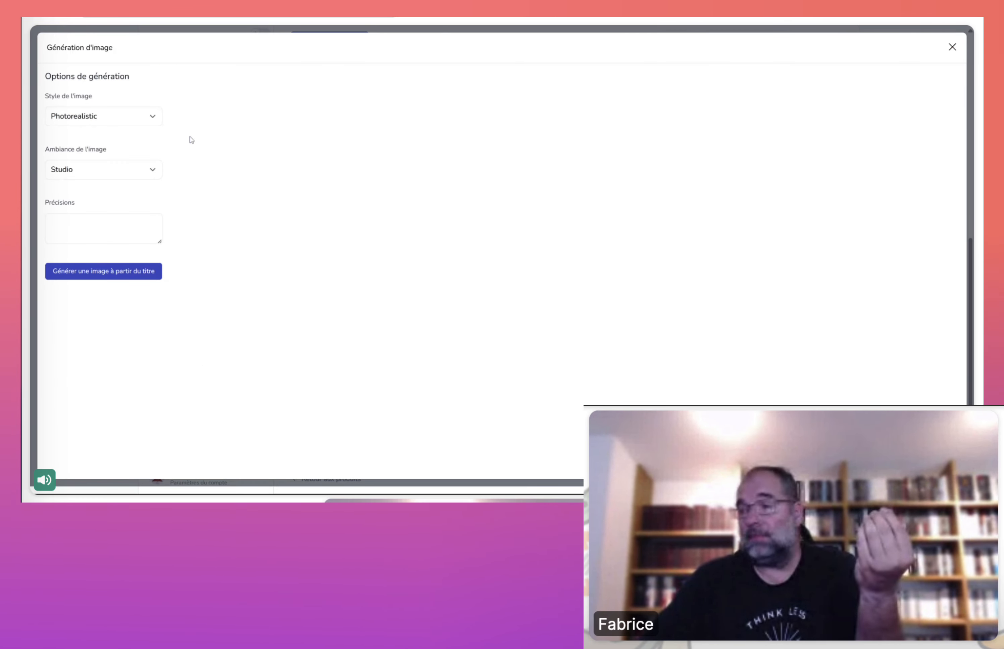
{"action": "left_click", "coordinate": [125, 117]}
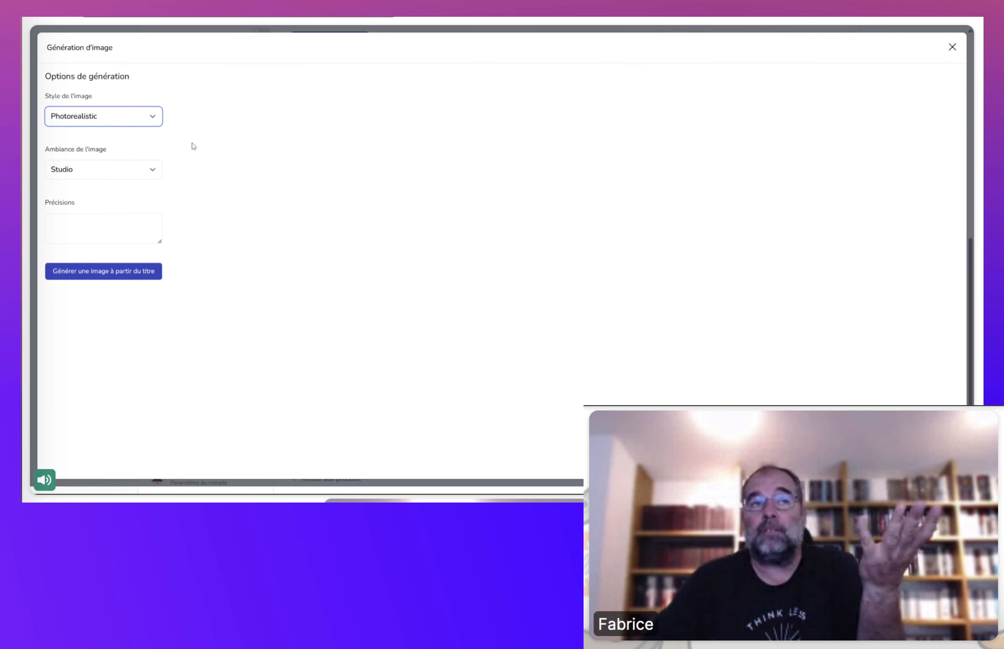
{"action": "left_click", "coordinate": [71, 163]}
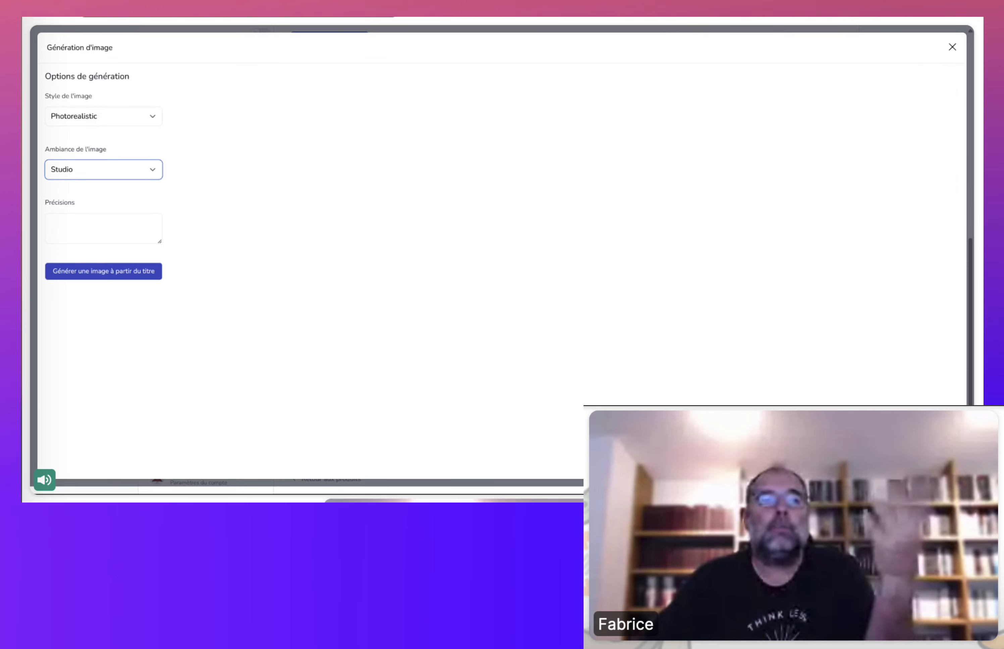
{"action": "left_click", "coordinate": [101, 226]}
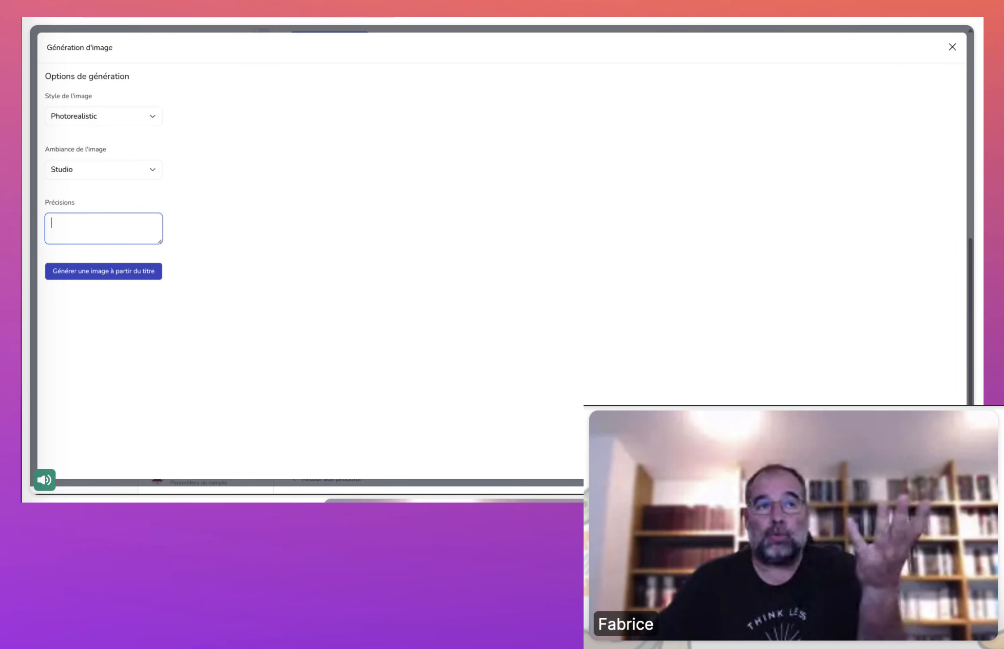
{"action": "type", "text": "Air "}
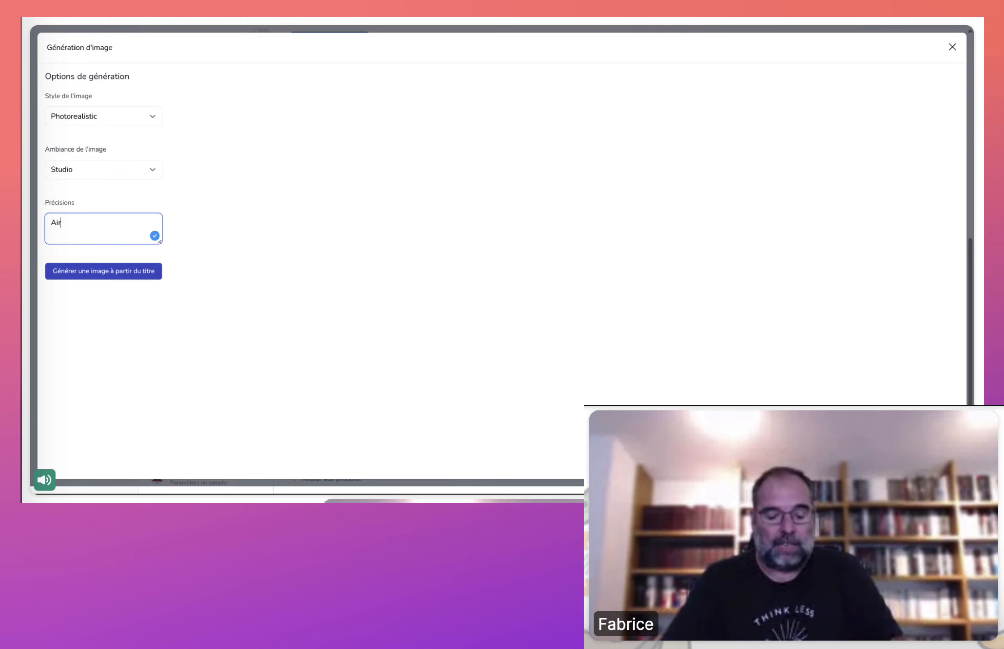
{"action": "type", "text": "jord"}
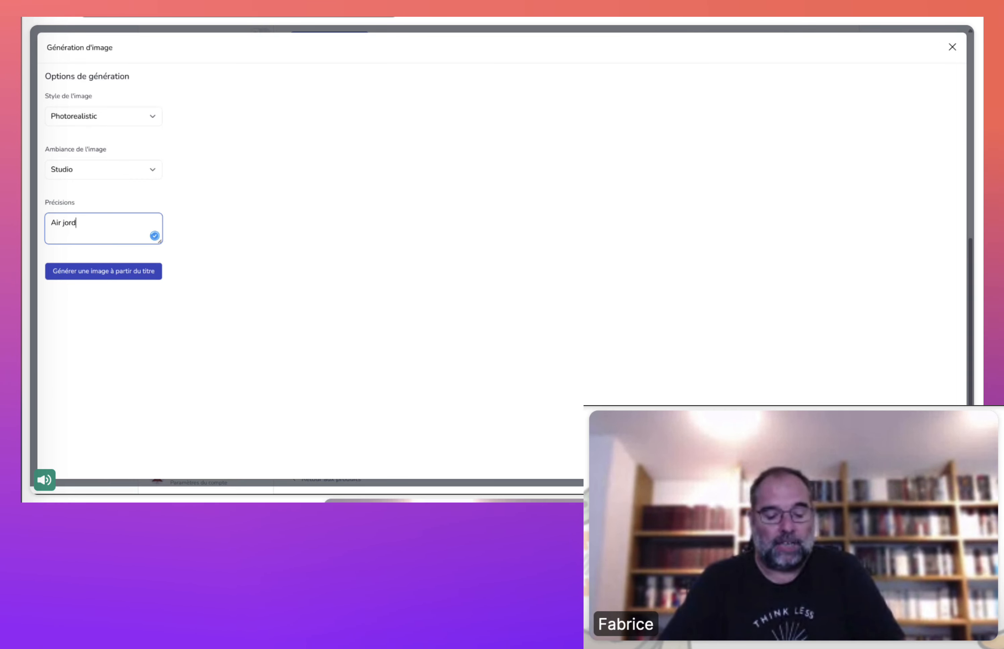
{"action": "type", "text": "an rouge "}
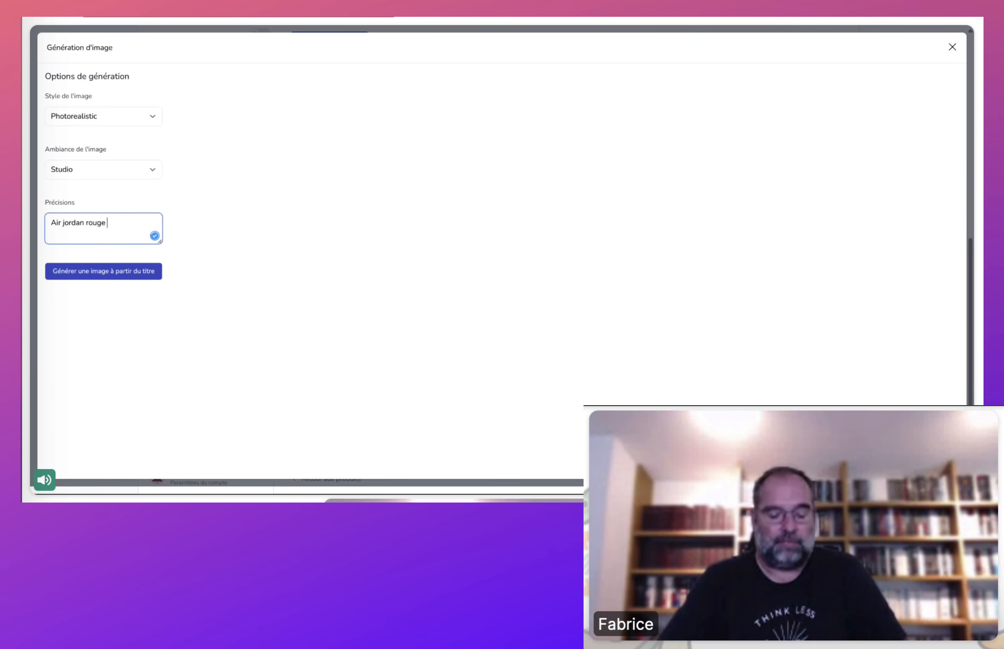
{"action": "type", "text": "sang "}
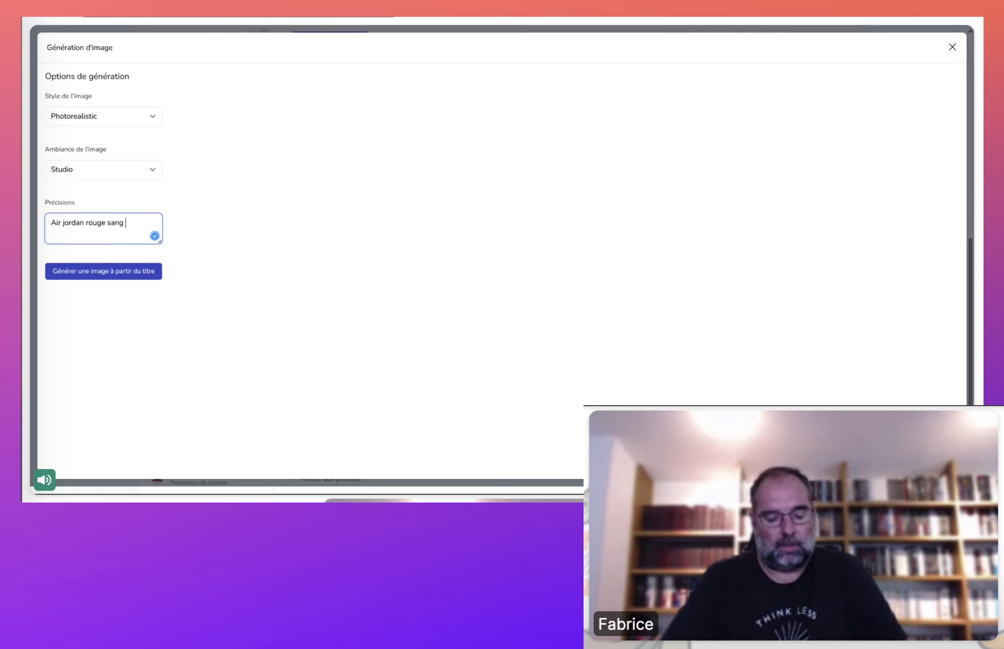
{"action": "type", "text": "qui flott"}
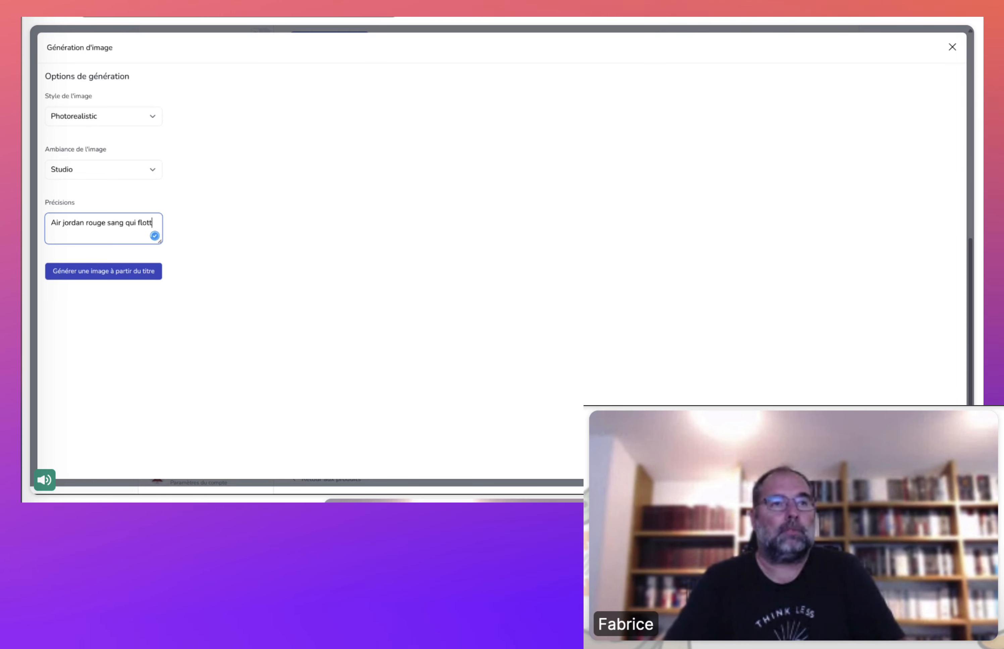
{"action": "type", "text": "e dans "}
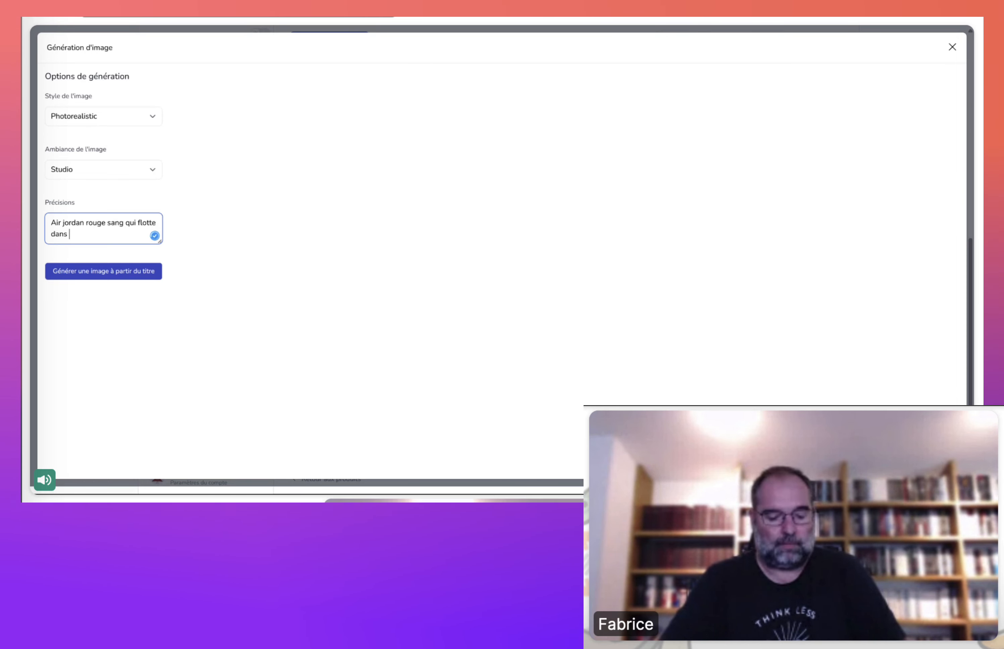
{"action": "type", "text": "l'espace"}
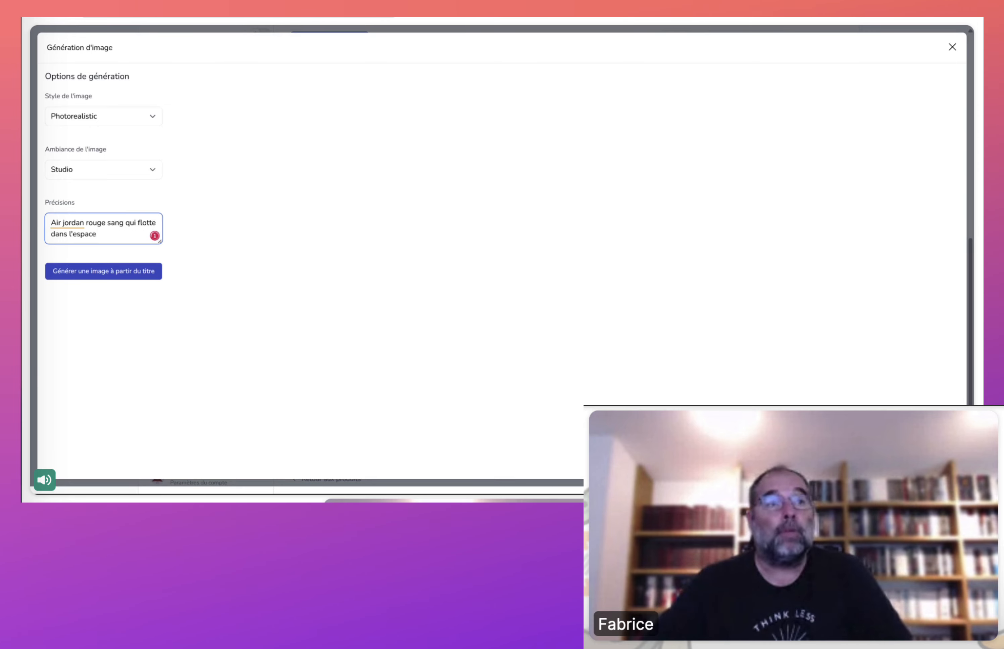
Step: Generate the image, add it to the product's gallery and close the image generation dialog
{"action": "left_click", "coordinate": [130, 276]}
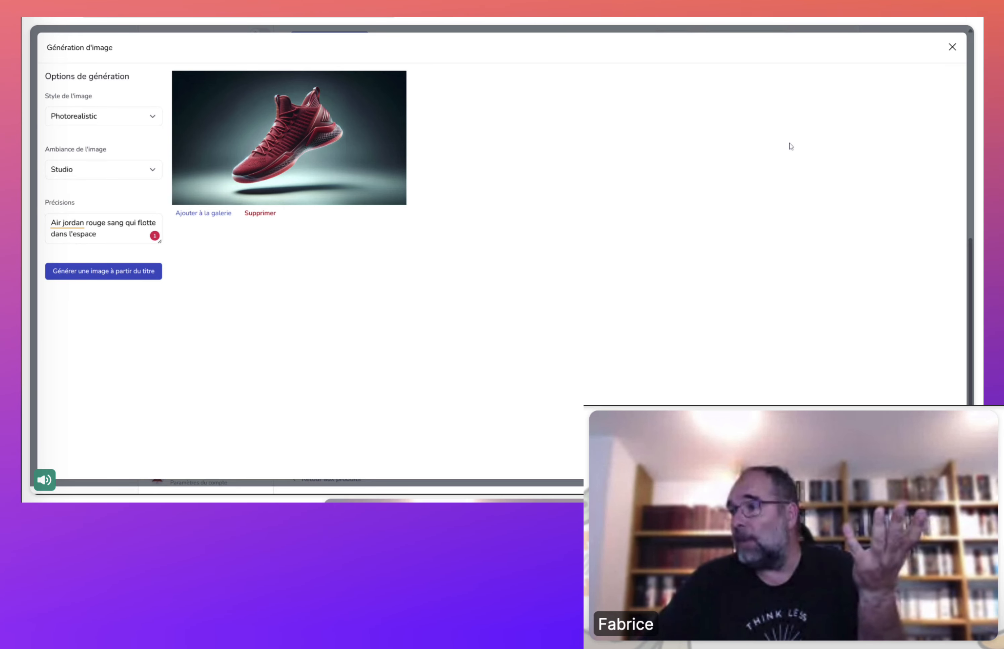
{"action": "left_click", "coordinate": [205, 213]}
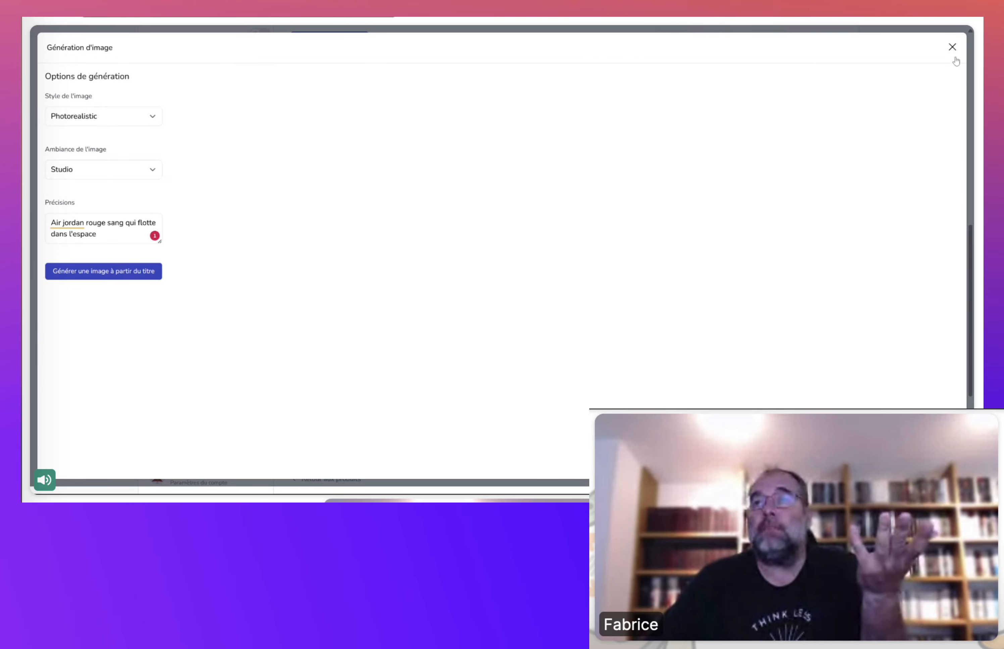
{"action": "left_click", "coordinate": [953, 47]}
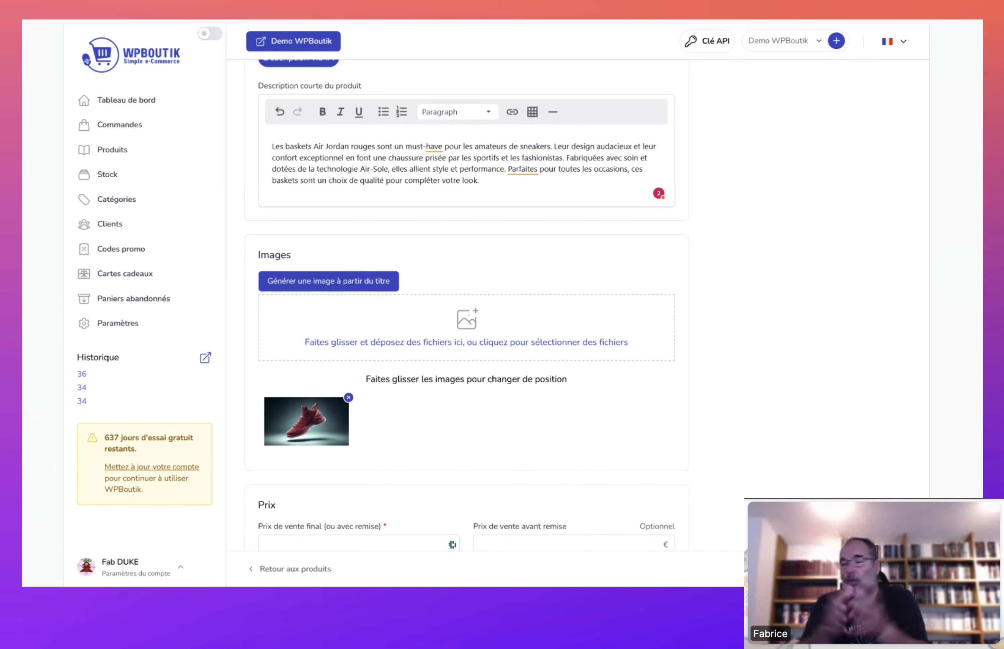
Step: Set the product's final selling price to 199 € and its price before discount to 250 €
{"action": "scroll", "coordinate": [549, 414], "scroll_direction": "down", "scroll_amount": 4}
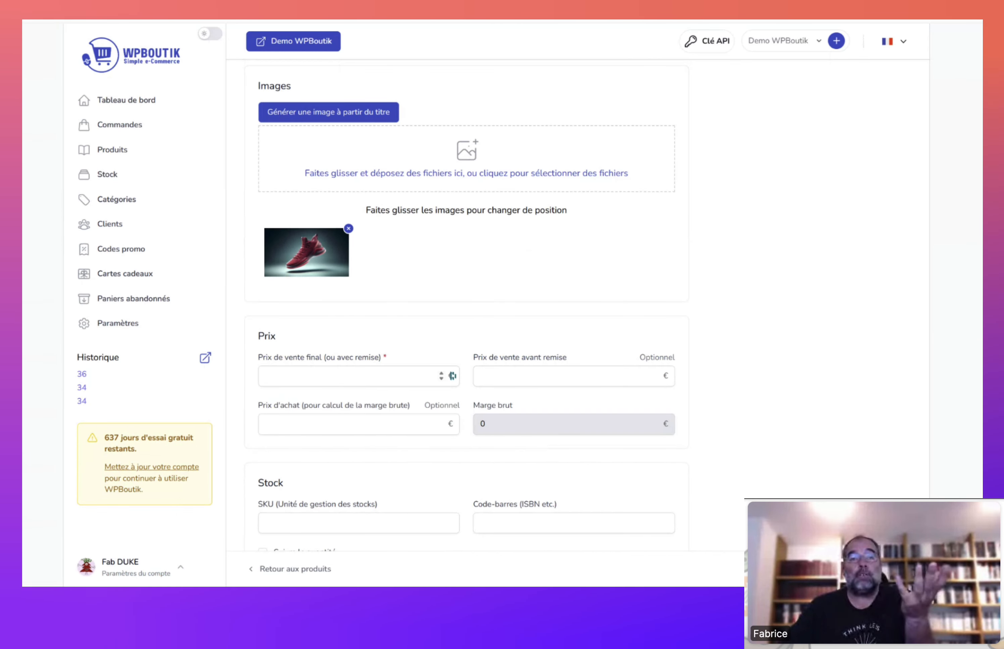
{"action": "scroll", "coordinate": [357, 378], "scroll_direction": "up", "scroll_amount": 1}
{"action": "left_click", "coordinate": [357, 379]}
{"action": "type", "text": "199"}
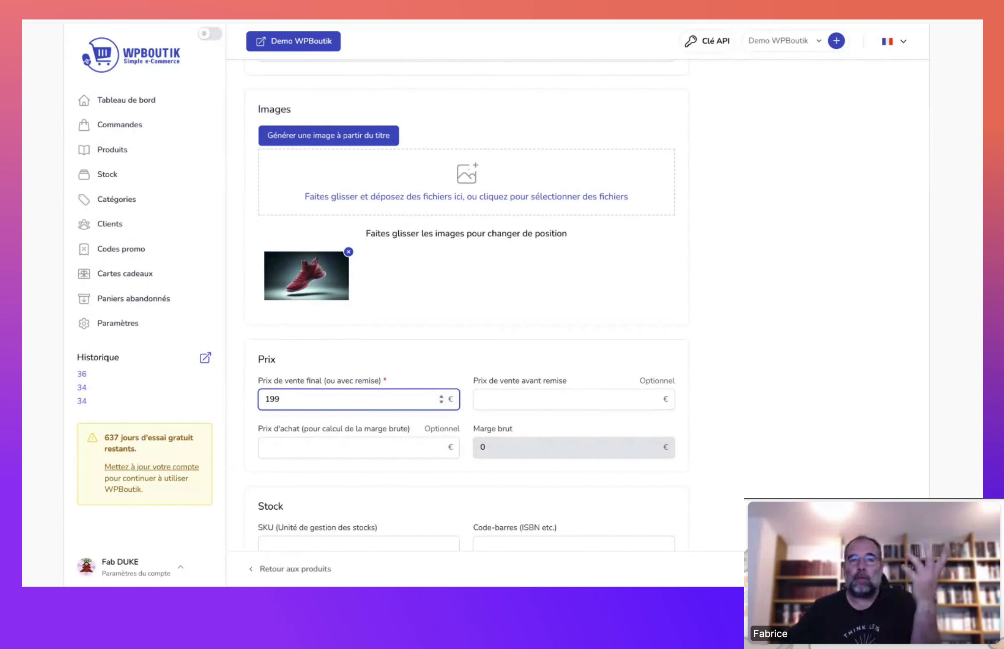
{"action": "left_click", "coordinate": [565, 399]}
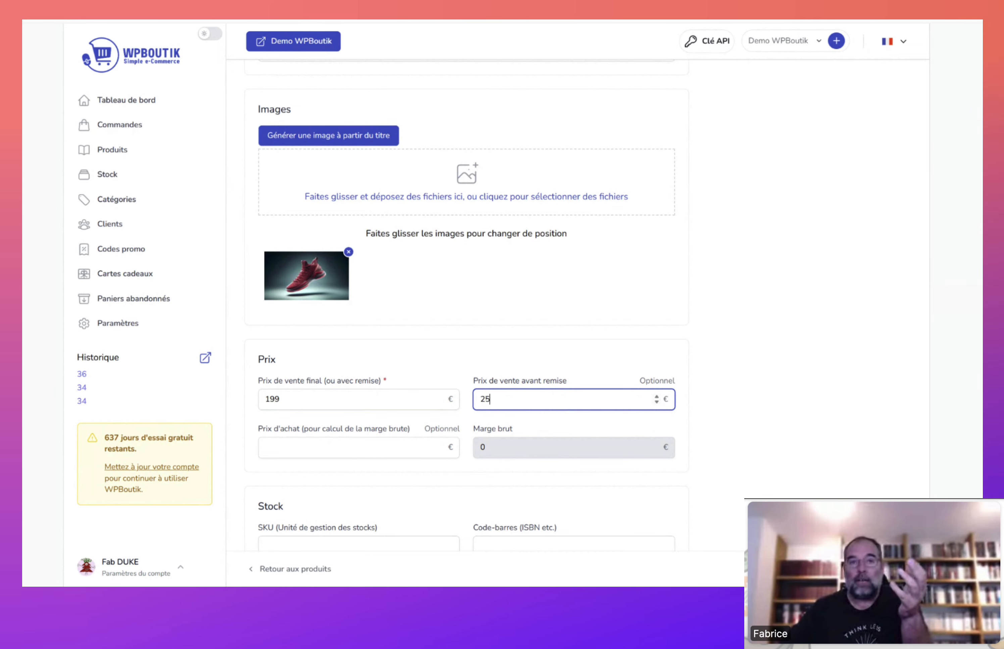
{"action": "left_click", "coordinate": [281, 399]}
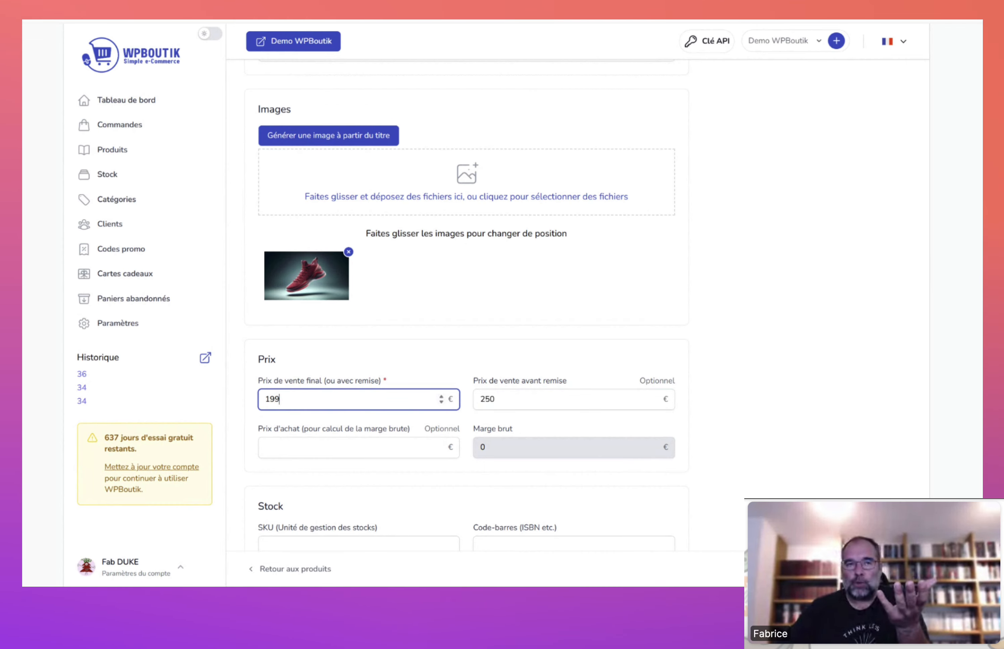
{"action": "key", "text": "super+a"}
{"action": "key", "text": "Tab"}
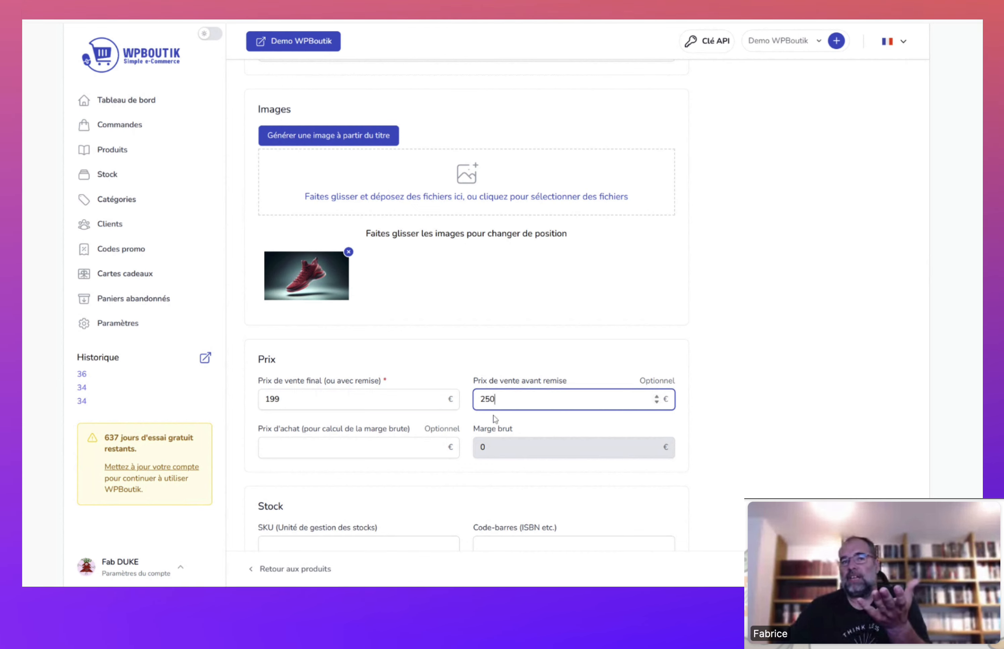
Step: Set the product's purchase price to 75 € for the gross margin calculation
{"action": "left_click", "coordinate": [319, 447]}
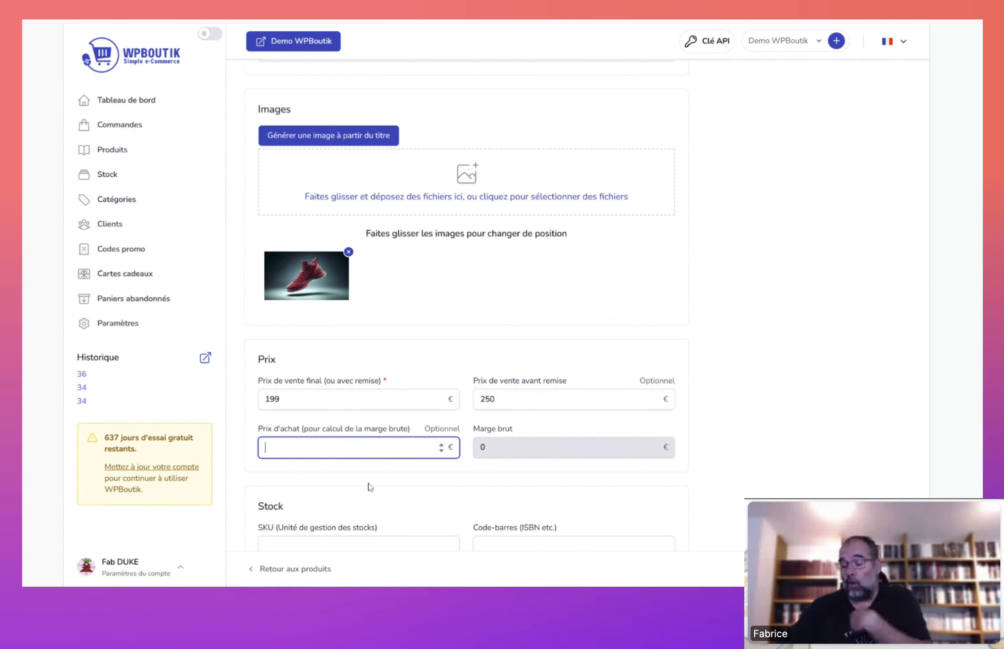
{"action": "type", "text": "75"}
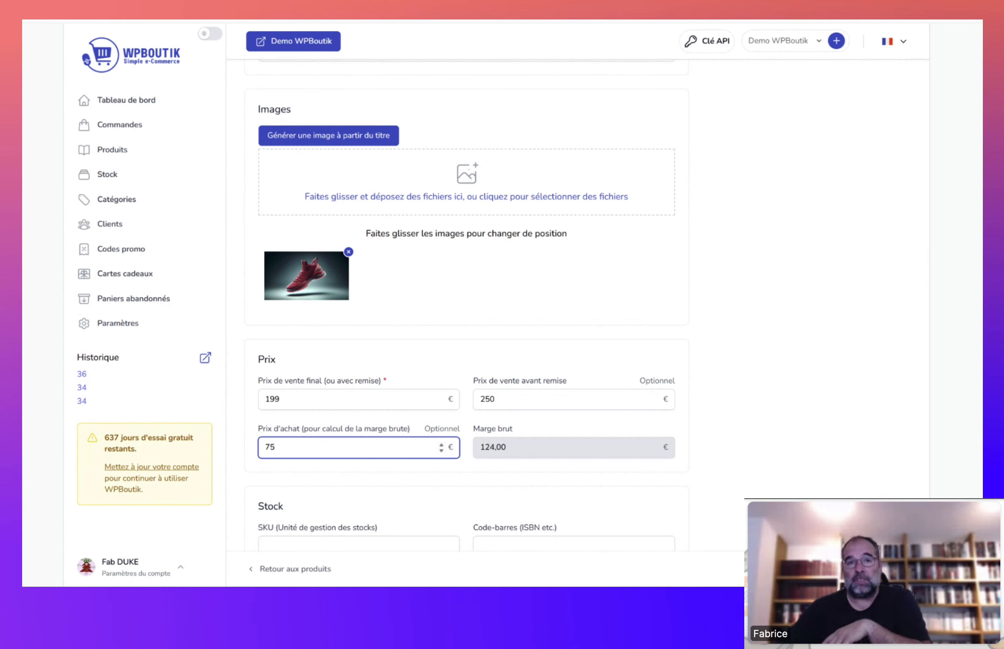
{"action": "left_click", "coordinate": [366, 474]}
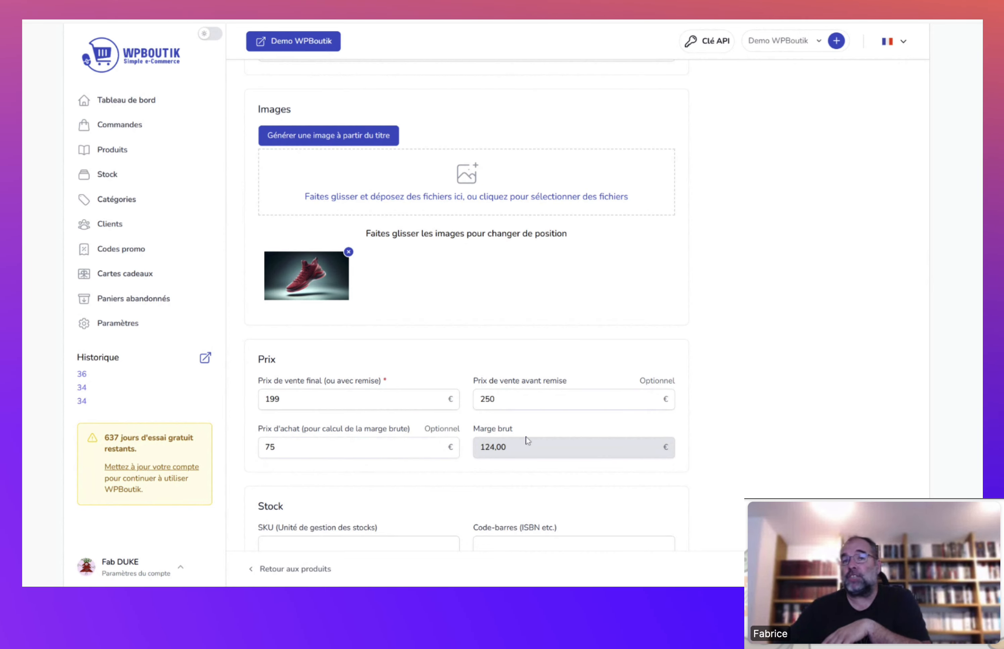
Step: Look over the stock fields, switching quantity tracking on and off again to show its extra settings
{"action": "scroll", "coordinate": [522, 436], "scroll_direction": "down", "scroll_amount": 4}
{"action": "left_click", "coordinate": [338, 408]}
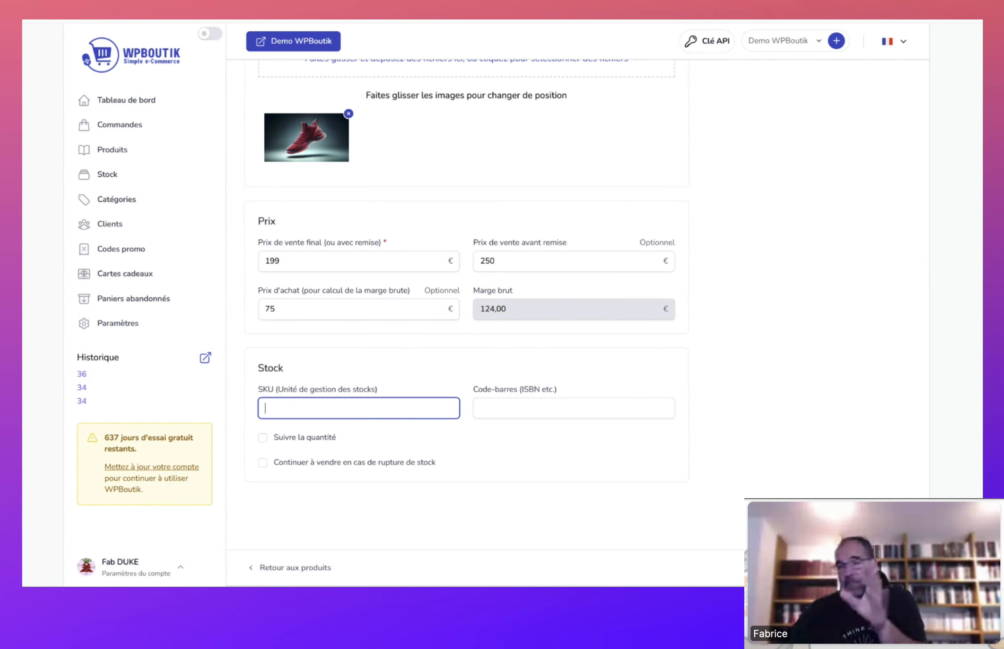
{"action": "left_click", "coordinate": [262, 437]}
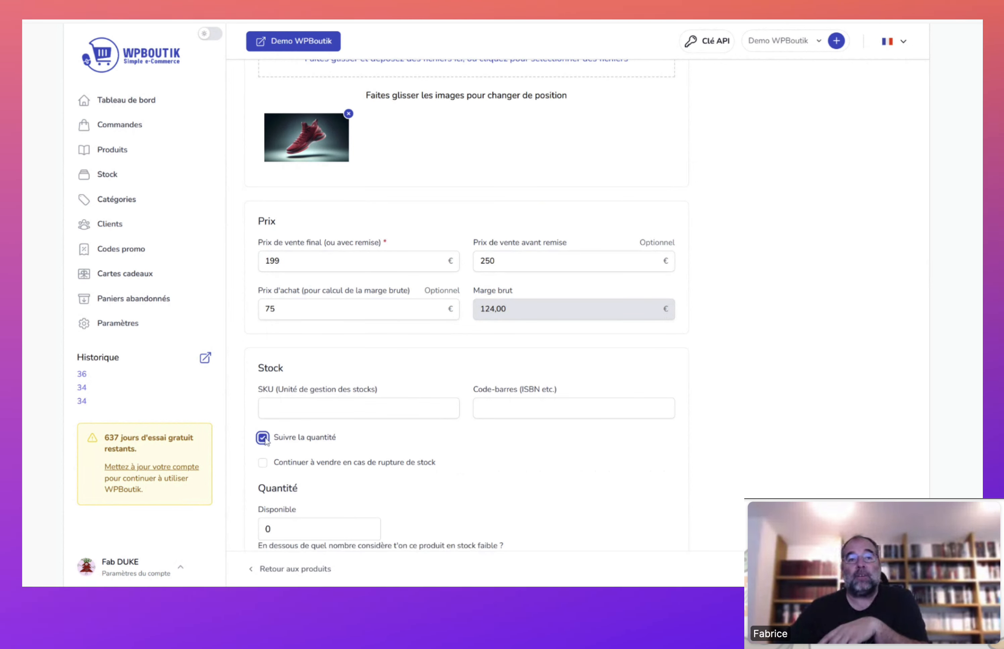
{"action": "left_click", "coordinate": [264, 438]}
{"action": "left_click", "coordinate": [262, 462]}
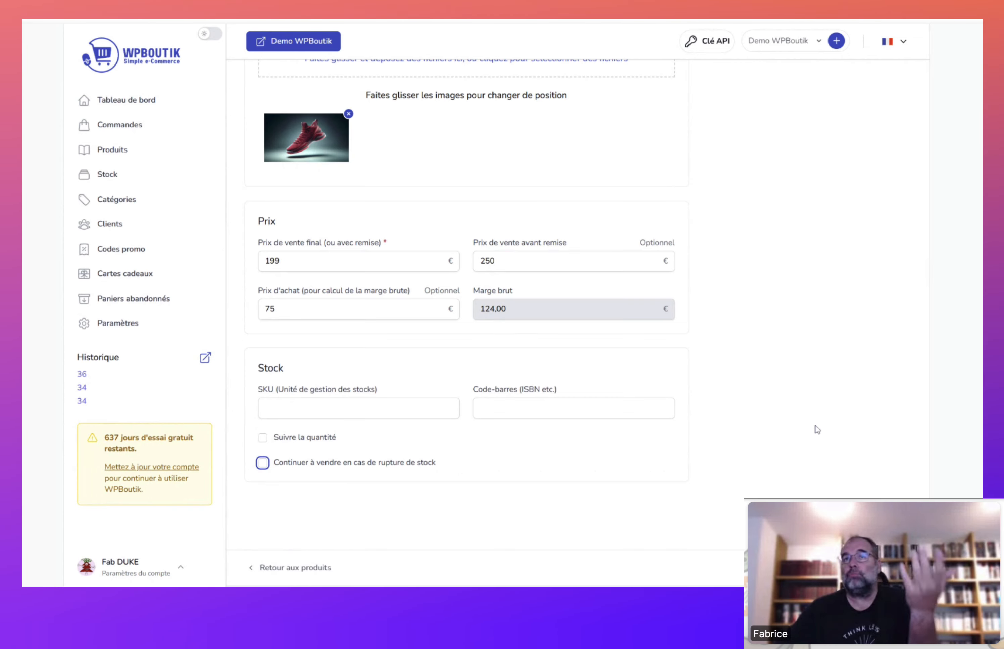
Step: Show the scheduling calendar for the product's publication and close it, keeping immediate publication
{"action": "scroll", "coordinate": [816, 426], "scroll_direction": "up", "scroll_amount": 15}
{"action": "scroll", "coordinate": [952, 420], "scroll_direction": "up", "scroll_amount": 4}
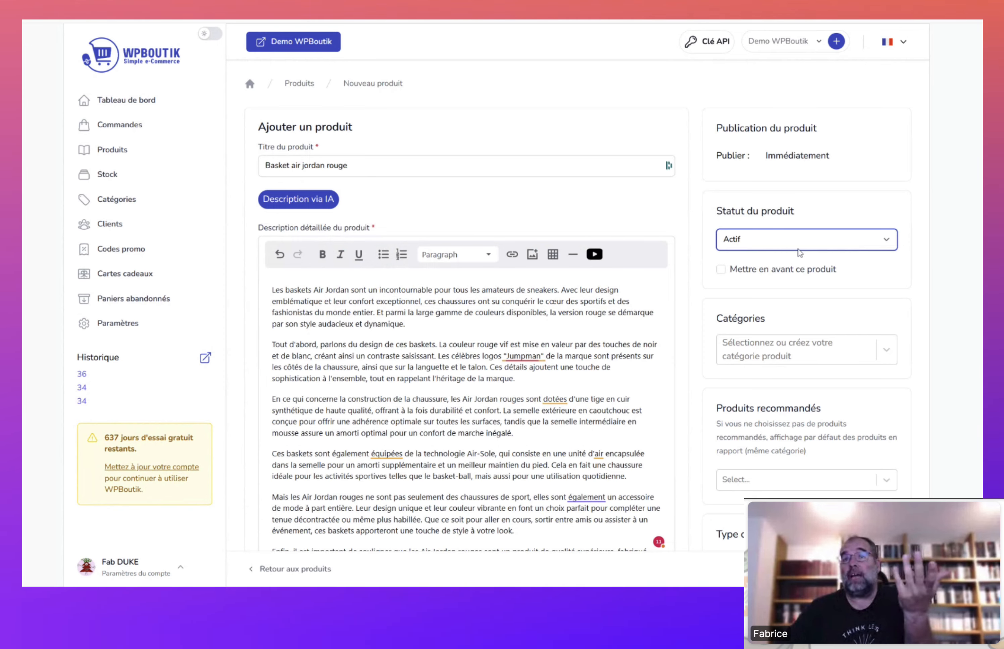
{"action": "left_click", "coordinate": [797, 157]}
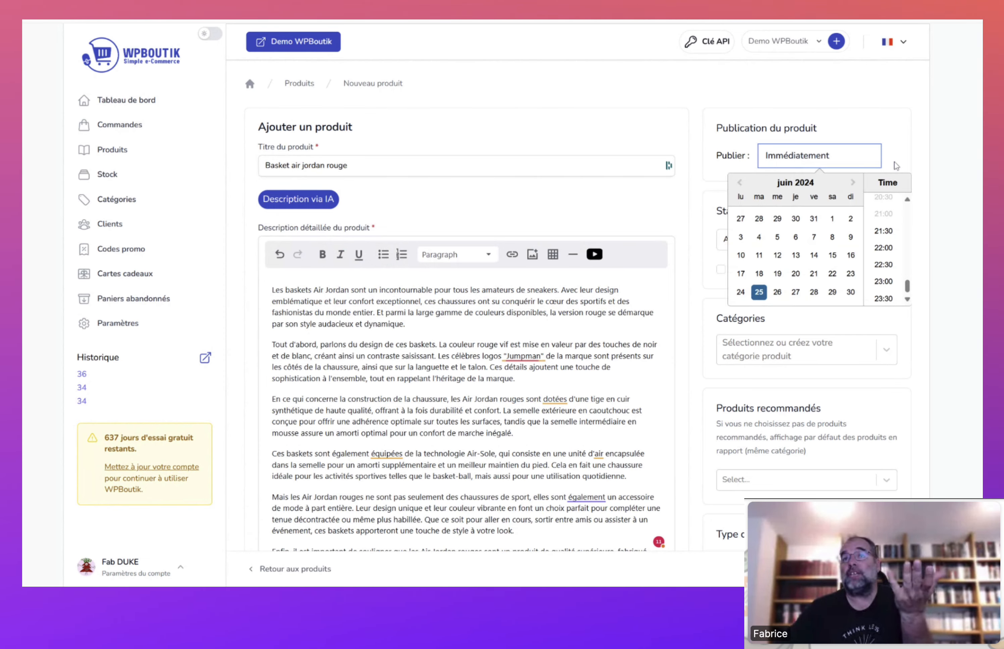
{"action": "left_click", "coordinate": [947, 179]}
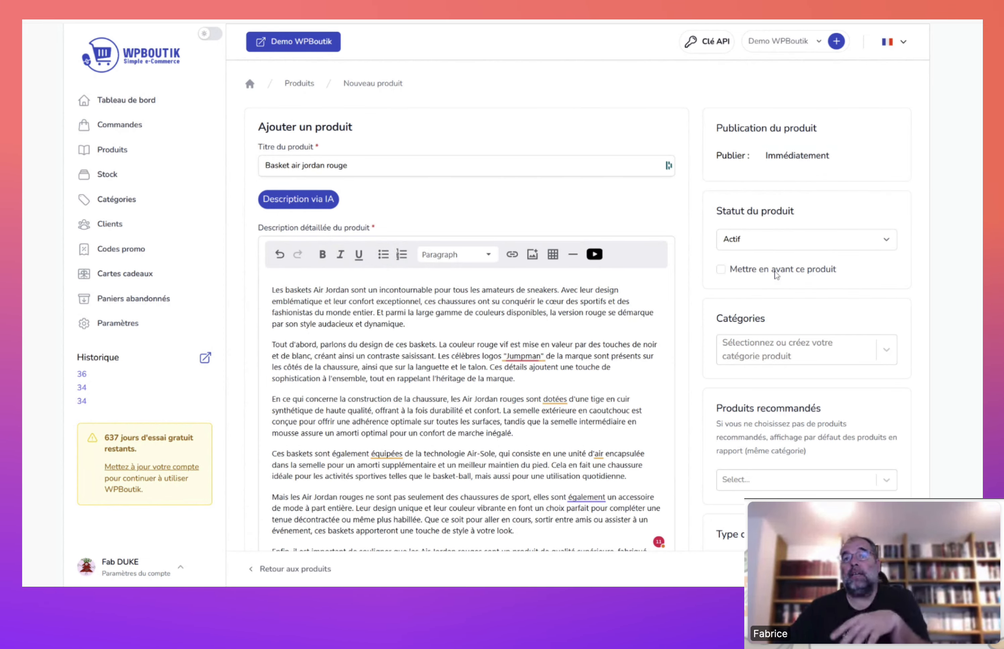
Step: Try the option to feature the product, leave it off, and assign the product to the Hauts category
{"action": "left_click", "coordinate": [776, 272]}
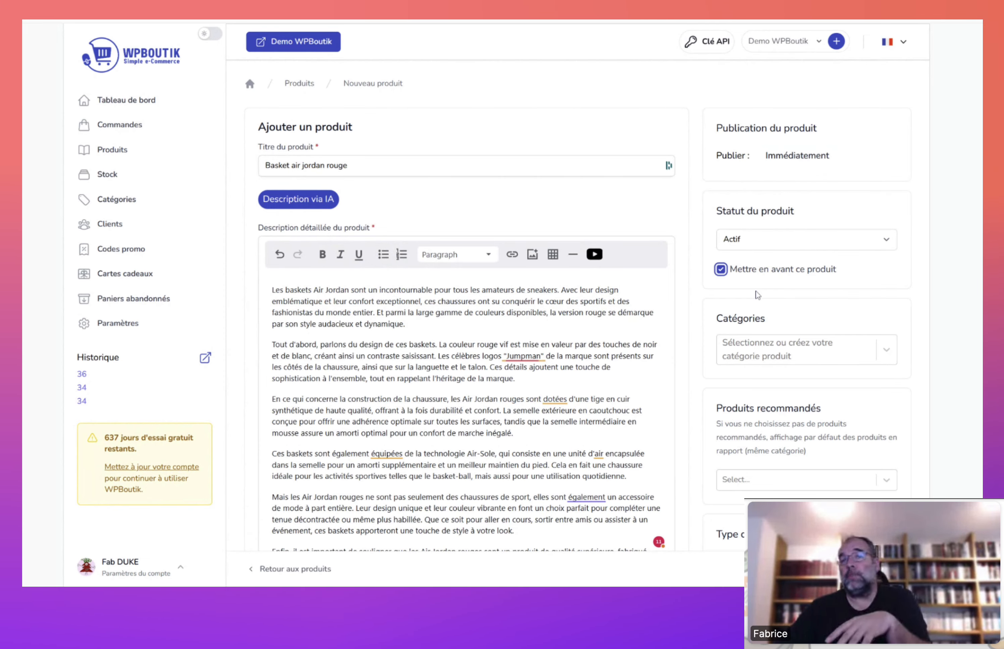
{"action": "left_click", "coordinate": [788, 273]}
{"action": "left_click", "coordinate": [882, 350]}
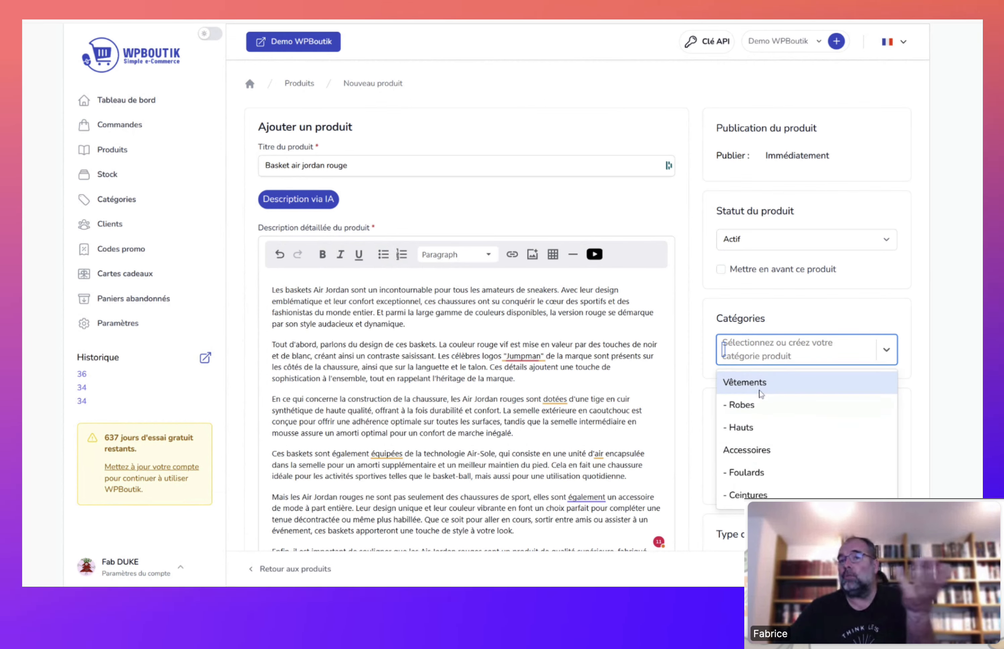
{"action": "left_click", "coordinate": [776, 365]}
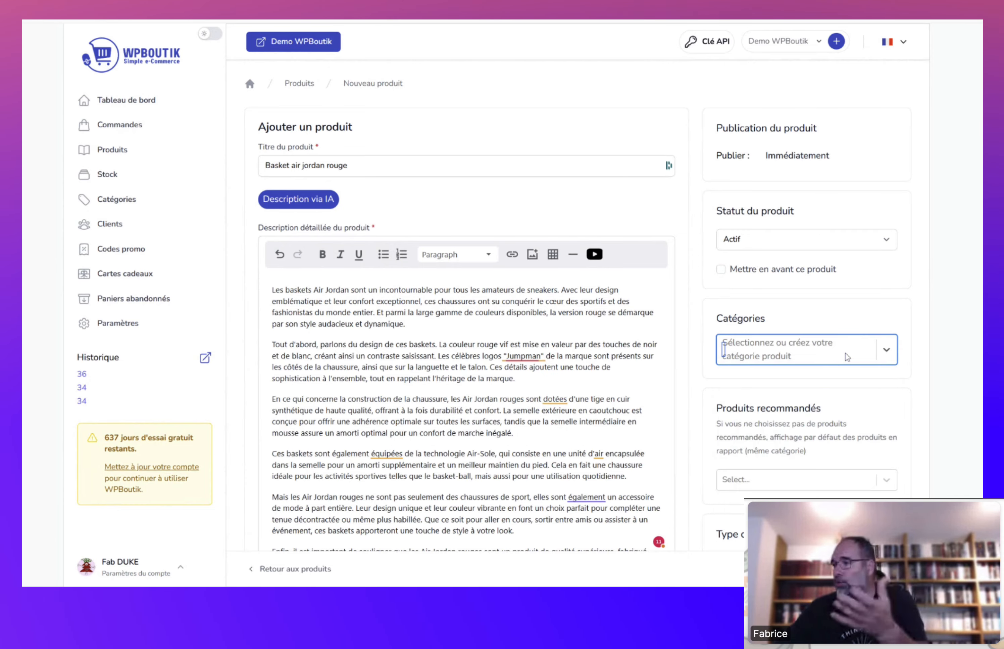
{"action": "left_click", "coordinate": [834, 350]}
{"action": "left_click", "coordinate": [780, 422]}
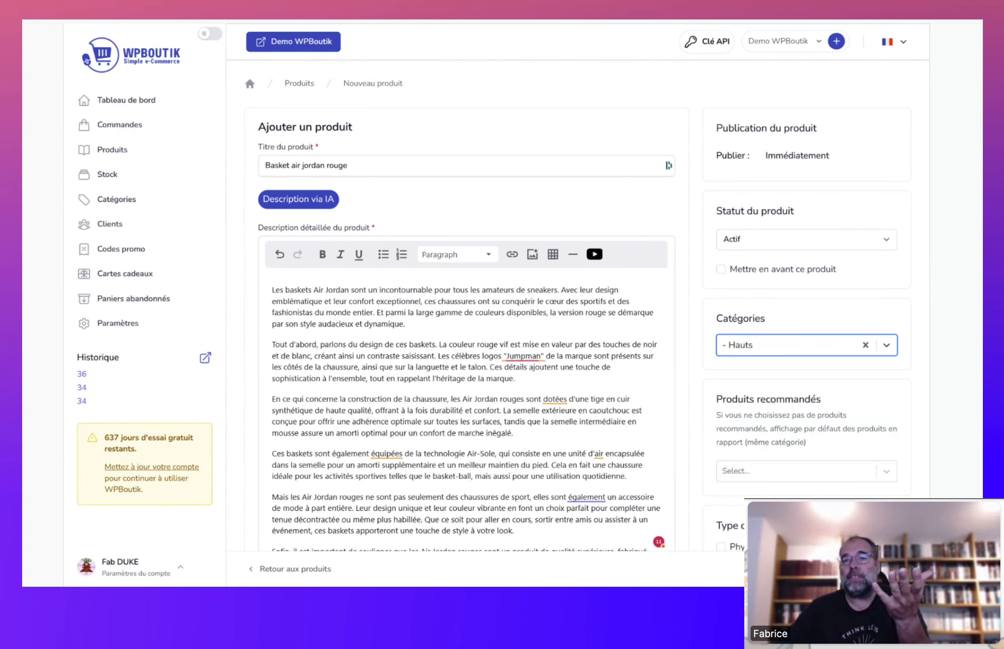
Step: Add three recommended products: the black suede leather belt, a thin braided crochet belt and the green zipped cargo jumpsuit
{"action": "scroll", "coordinate": [945, 406], "scroll_direction": "down", "scroll_amount": 4}
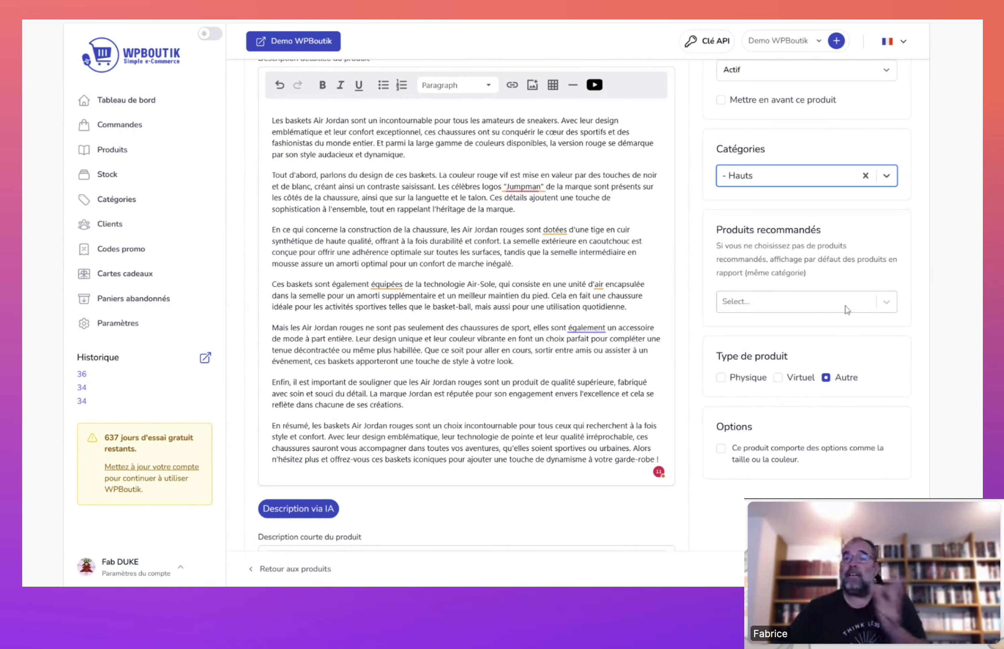
{"action": "left_click", "coordinate": [842, 302]}
{"action": "left_click", "coordinate": [819, 349]}
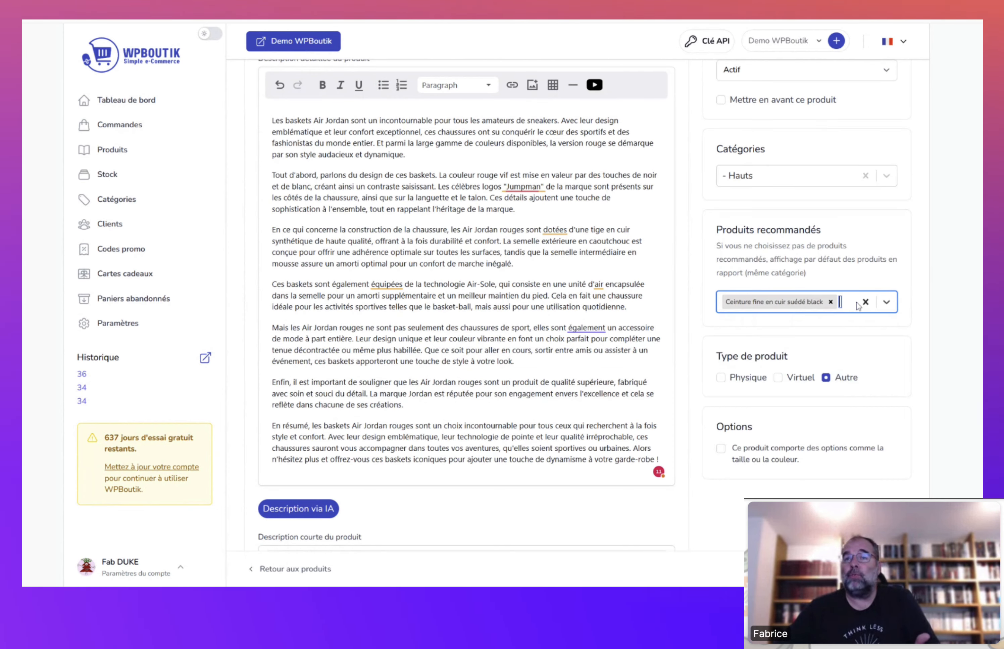
{"action": "left_click", "coordinate": [818, 301]}
{"action": "left_click", "coordinate": [819, 366]}
{"action": "left_click", "coordinate": [831, 334]}
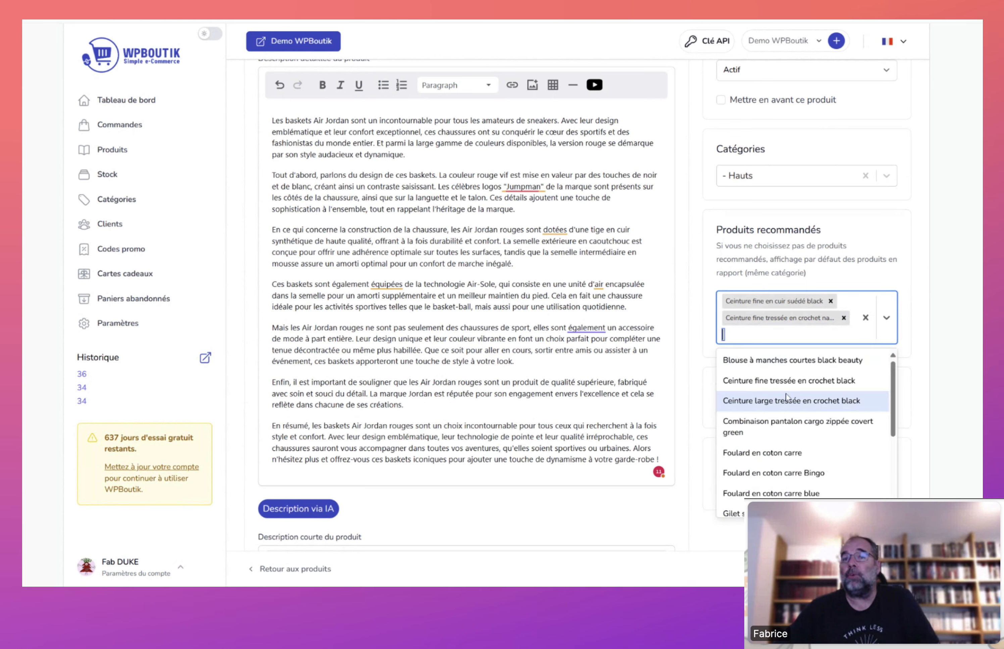
{"action": "left_click", "coordinate": [776, 418]}
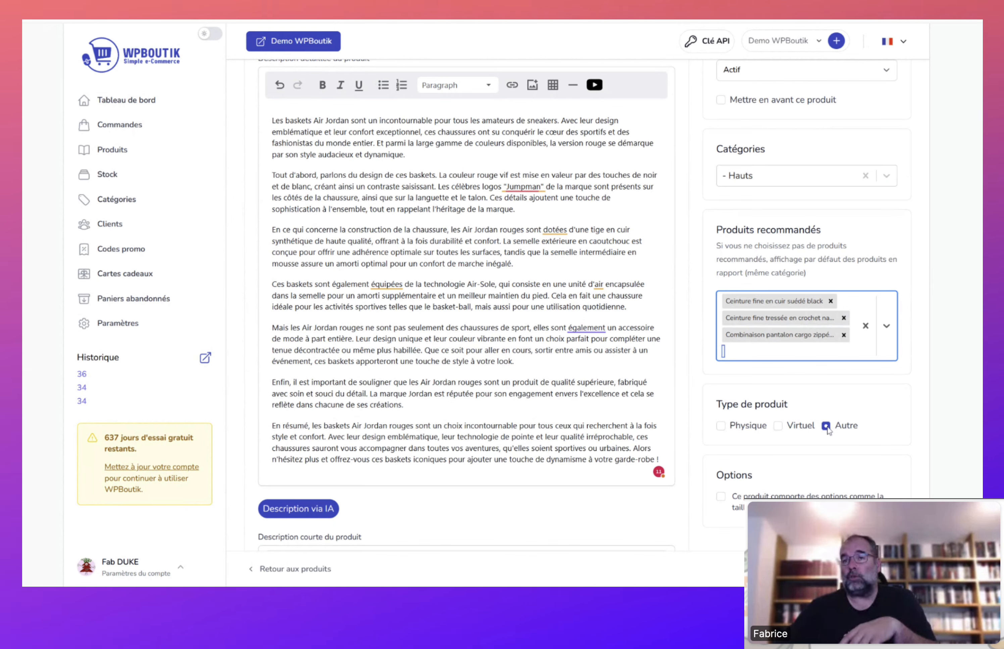
Step: Set the product type to Physique with a weight of 200 g
{"action": "left_click", "coordinate": [779, 426]}
{"action": "left_click", "coordinate": [722, 425]}
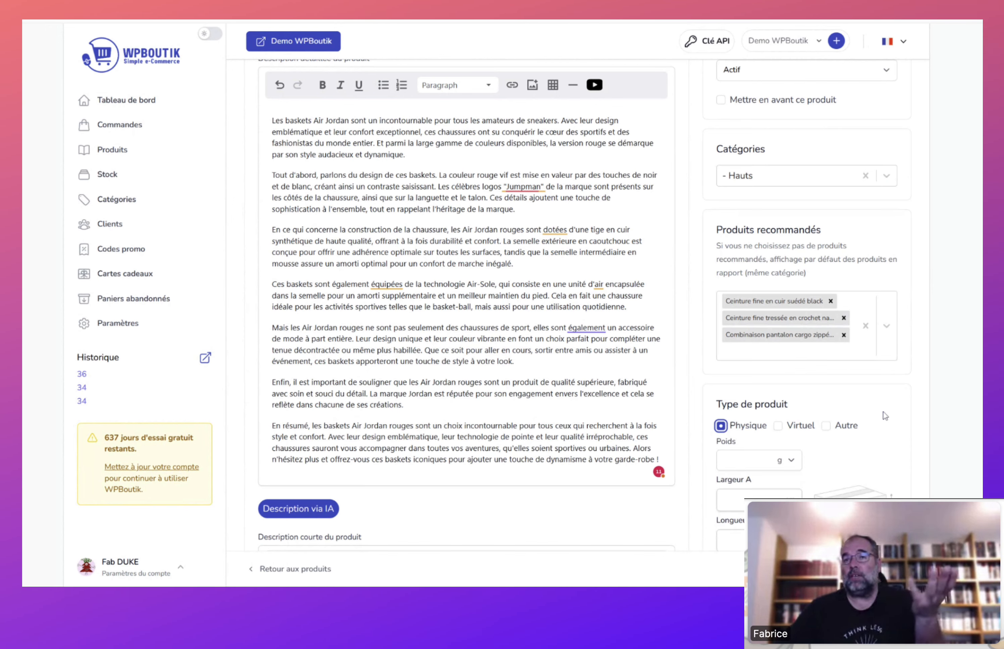
{"action": "scroll", "coordinate": [885, 416], "scroll_direction": "down", "scroll_amount": 4}
{"action": "left_click", "coordinate": [752, 291]}
{"action": "type", "text": "200"}
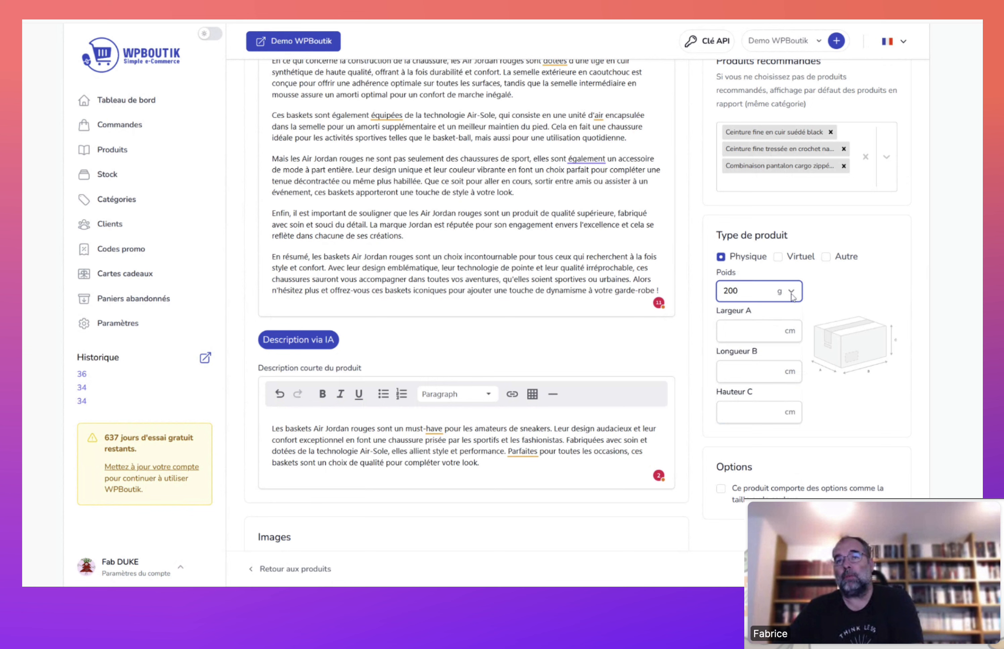
{"action": "left_click", "coordinate": [793, 296]}
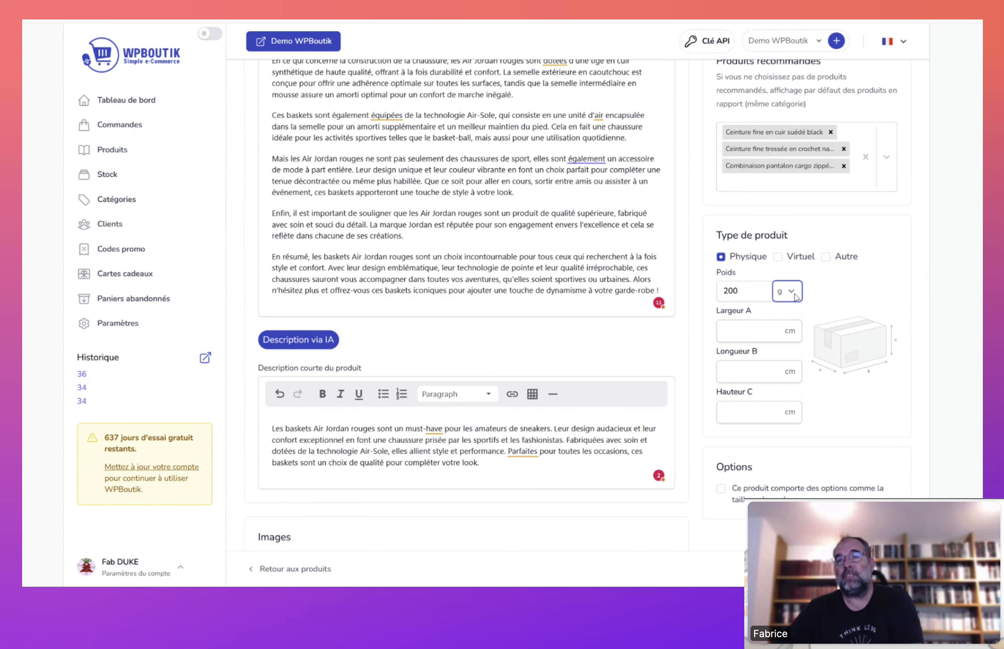
Step: Set the product's dimensions to 10 cm wide, 10 cm long and 5 cm high
{"action": "left_click", "coordinate": [755, 331]}
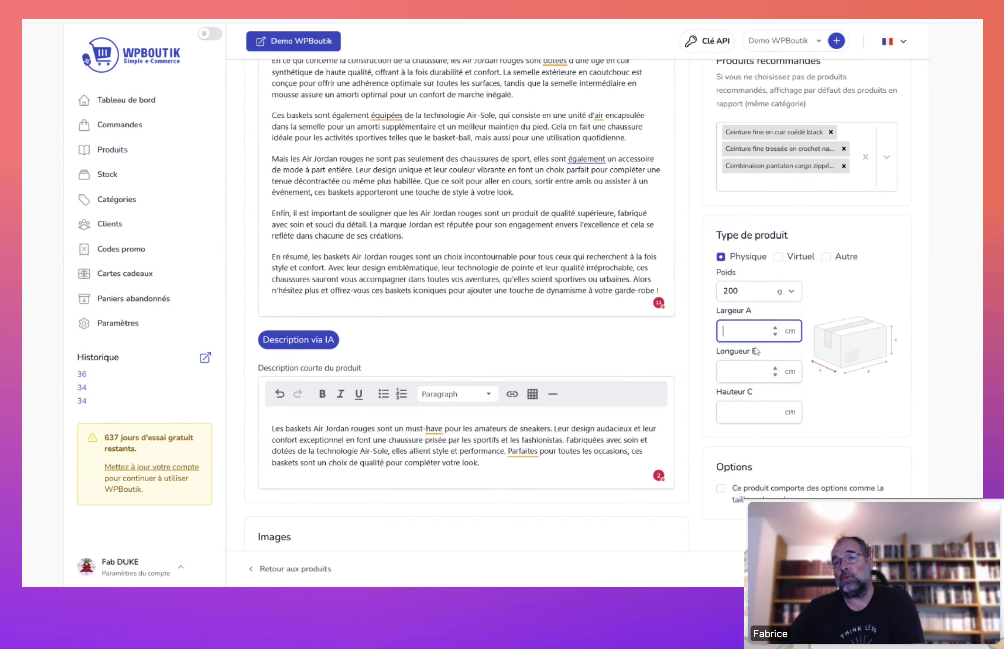
{"action": "type", "text": "10"}
{"action": "key", "text": "Tab"}
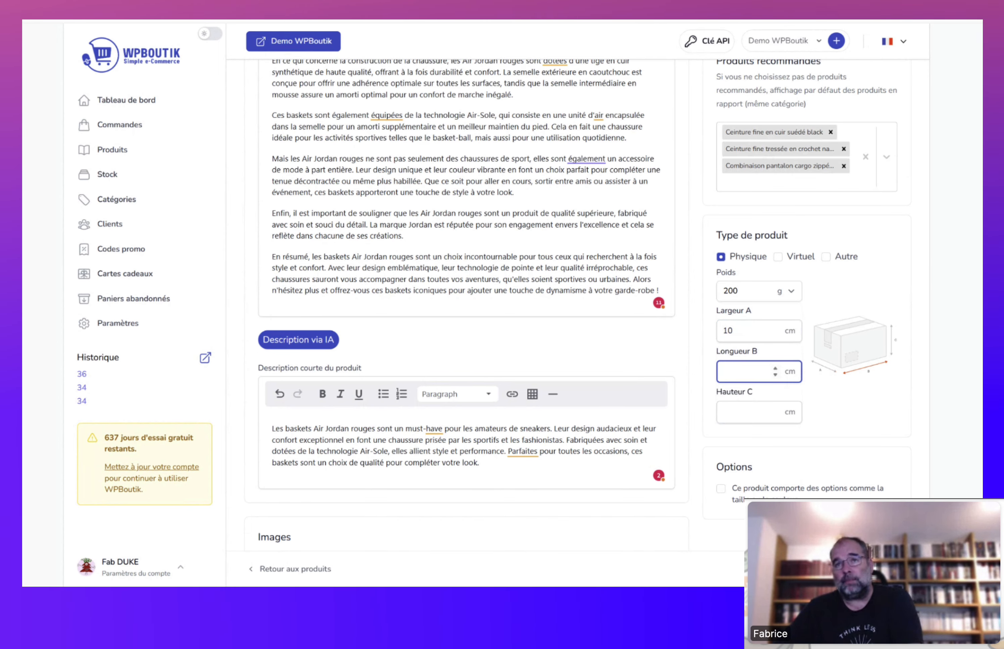
{"action": "key", "text": "Tab"}
{"action": "type", "text": "5"}
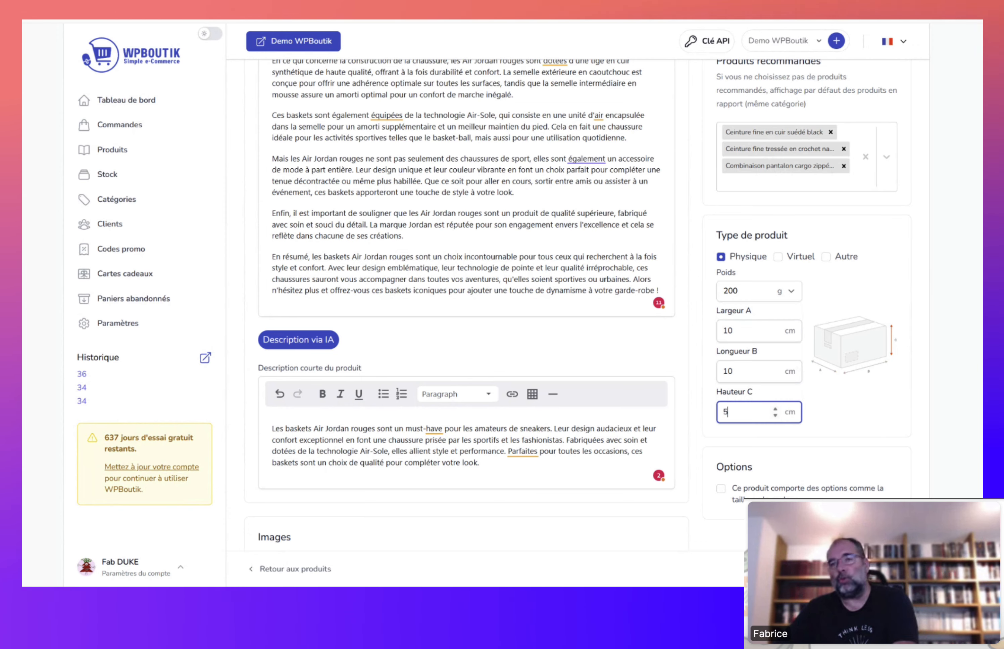
{"action": "left_click", "coordinate": [849, 414]}
Step: Enable options for the product and look at the list of existing options
{"action": "scroll", "coordinate": [848, 416], "scroll_direction": "down", "scroll_amount": 4}
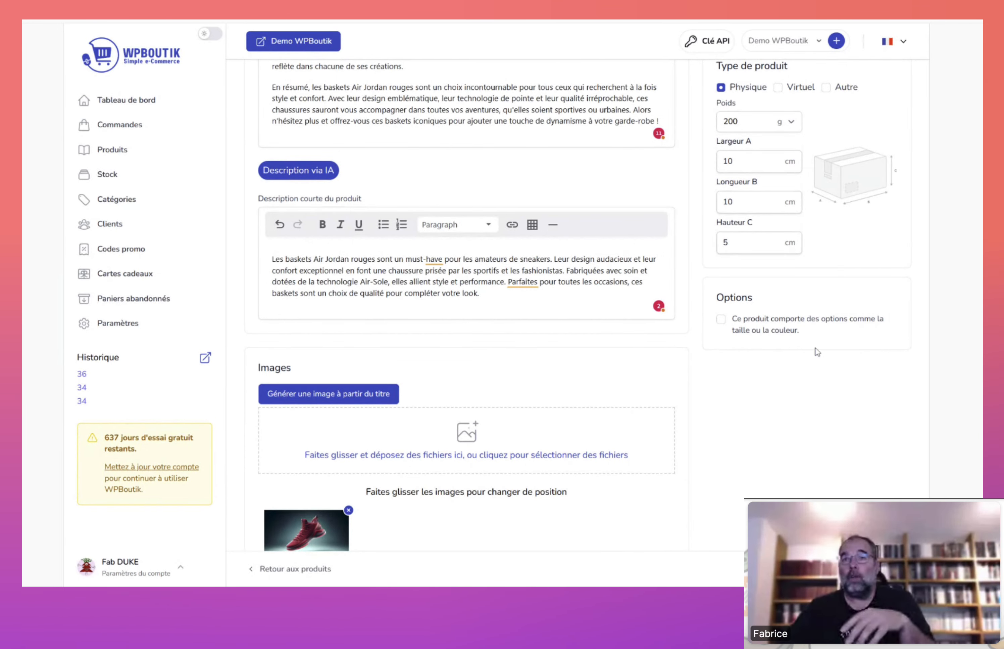
{"action": "left_click", "coordinate": [722, 327]}
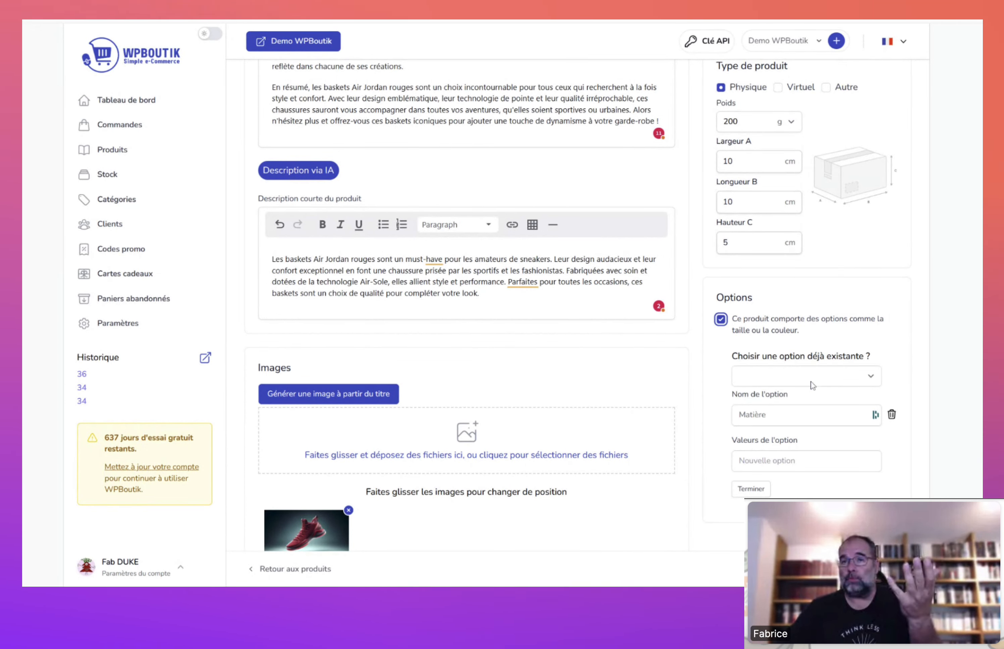
{"action": "left_click", "coordinate": [852, 380]}
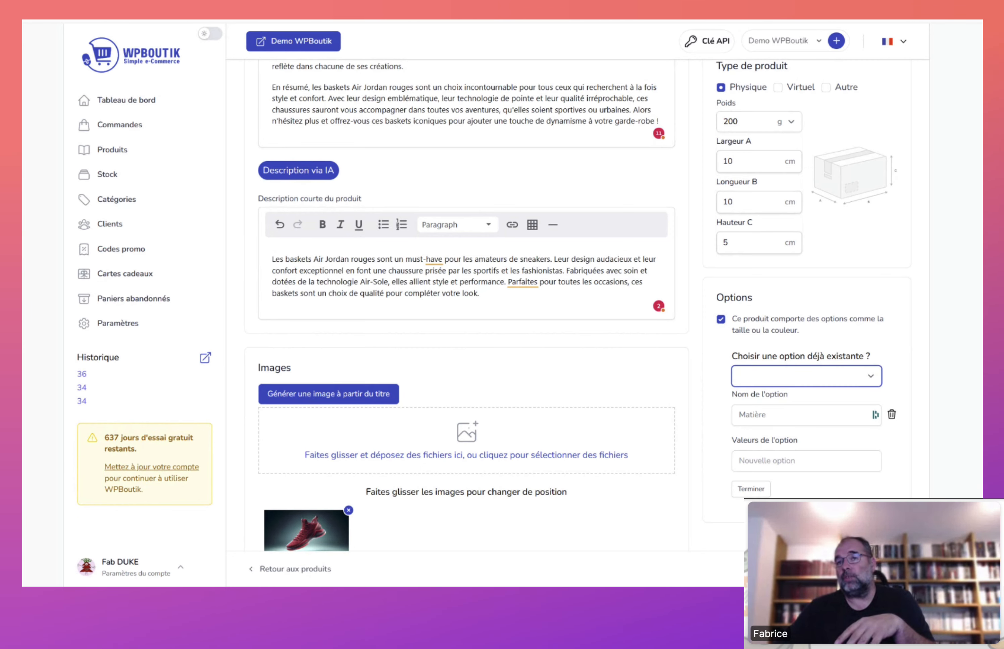
{"action": "left_click", "coordinate": [925, 378]}
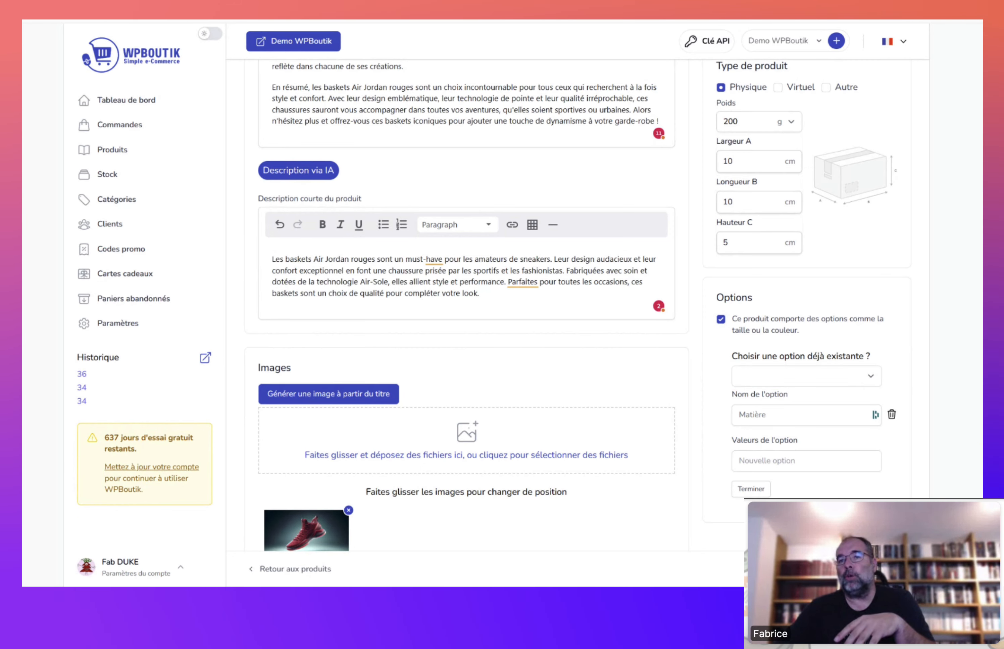
Step: Load the existing TAILLE option, rename it TAILLES, and delete it again
{"action": "left_click", "coordinate": [782, 378]}
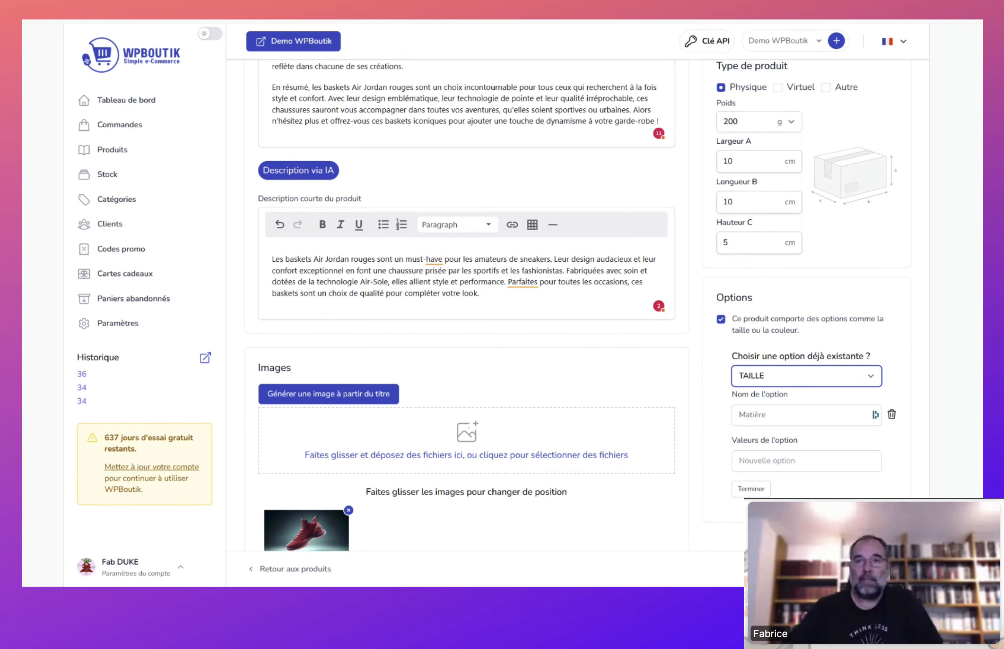
{"action": "left_click", "coordinate": [779, 415]}
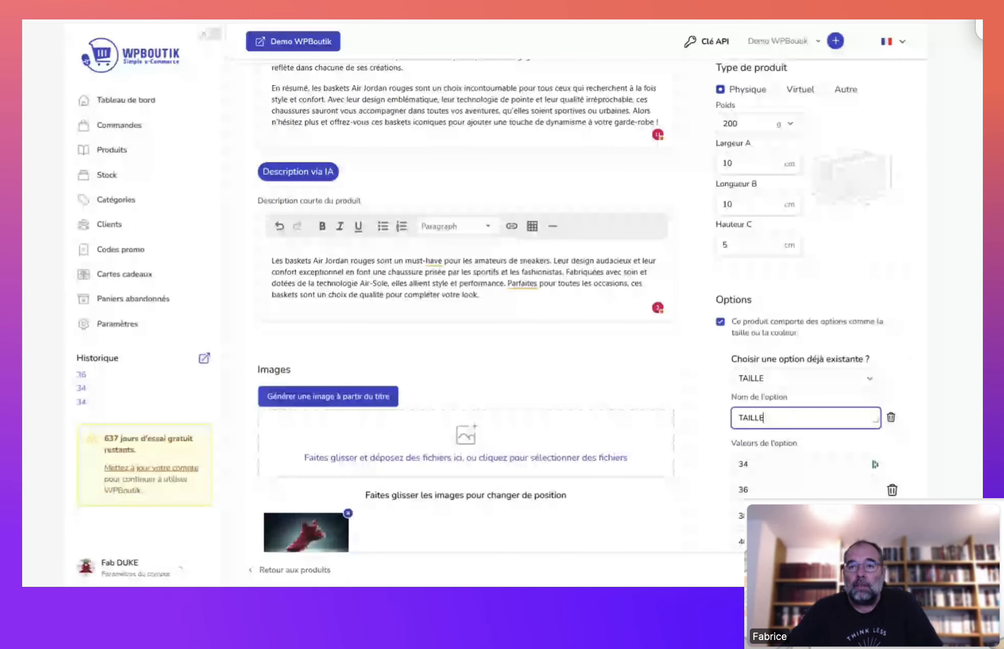
{"action": "type", "text": "S"}
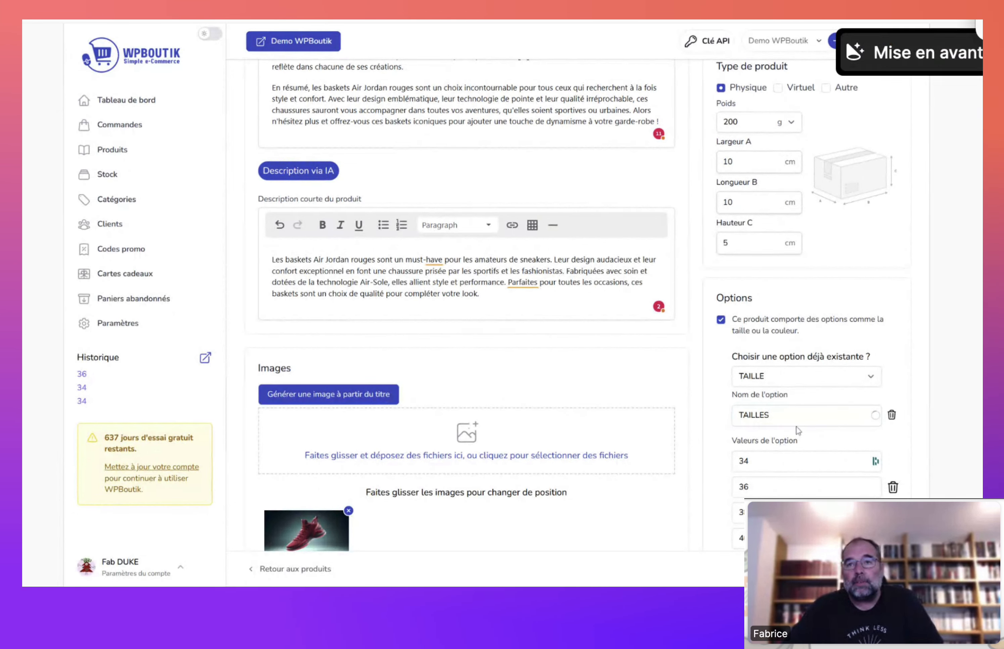
{"action": "left_click", "coordinate": [797, 444]}
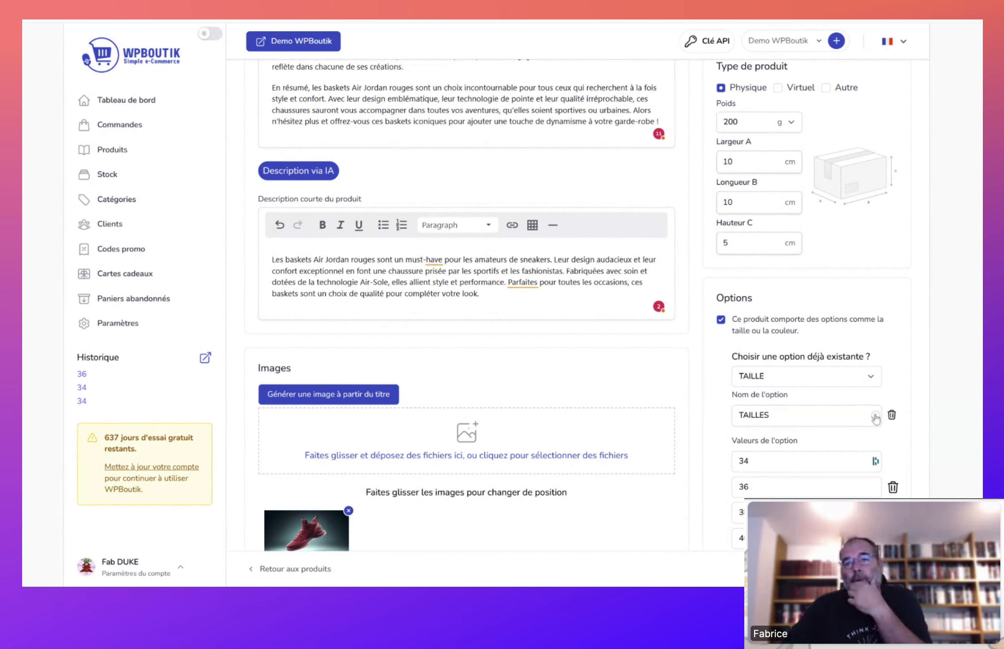
{"action": "left_click", "coordinate": [893, 416]}
{"action": "left_click", "coordinate": [831, 373]}
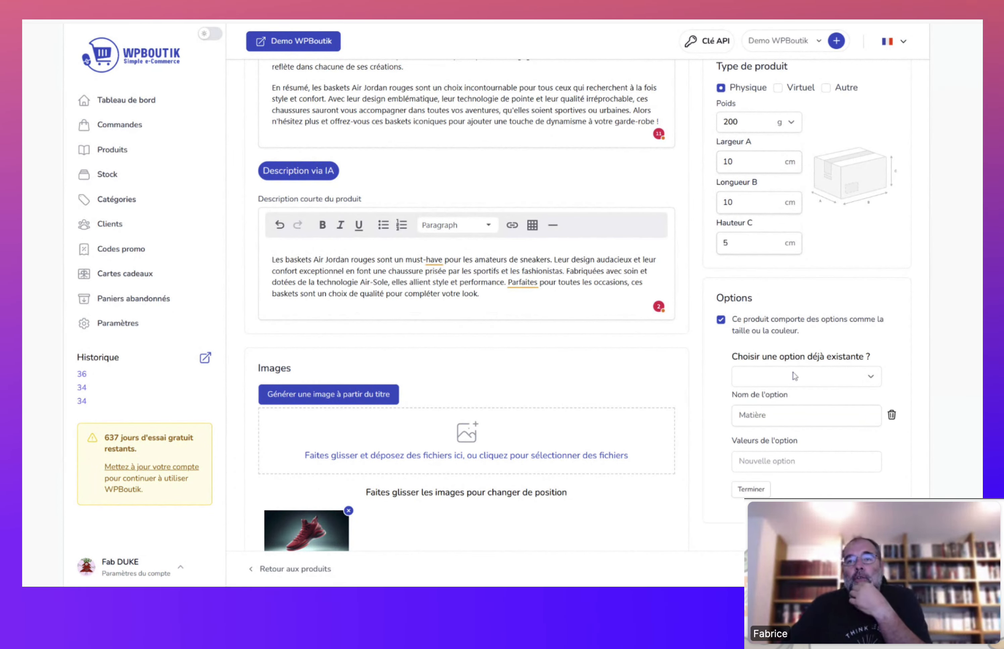
Step: Create a product option named MATIERE with the values CUIR, TISSU and PVC
{"action": "left_click", "coordinate": [802, 414]}
{"action": "type", "text": "MA"}
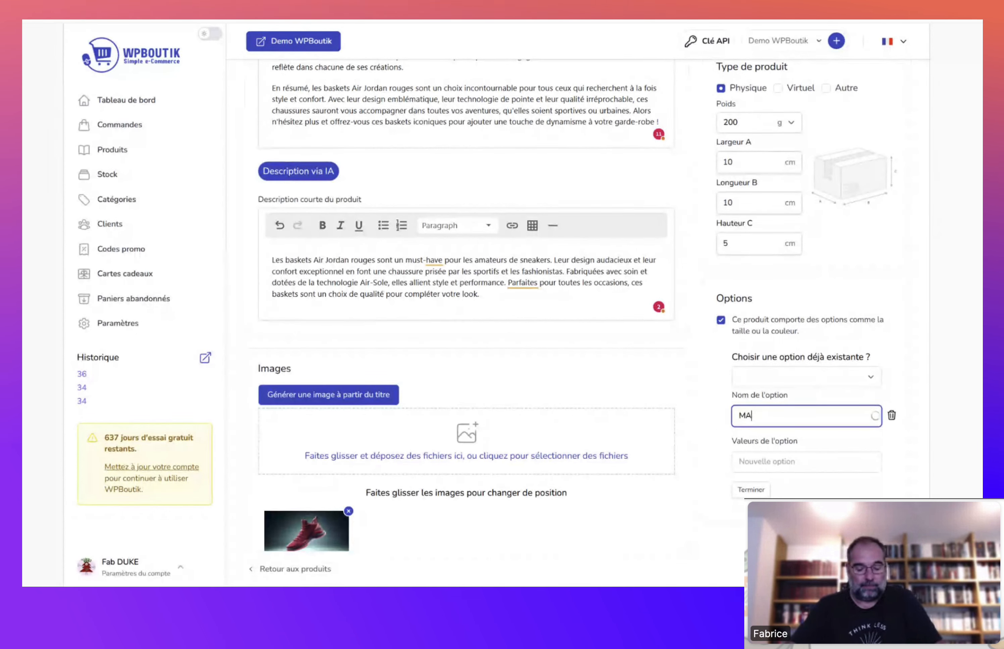
{"action": "type", "text": "TIERE"}
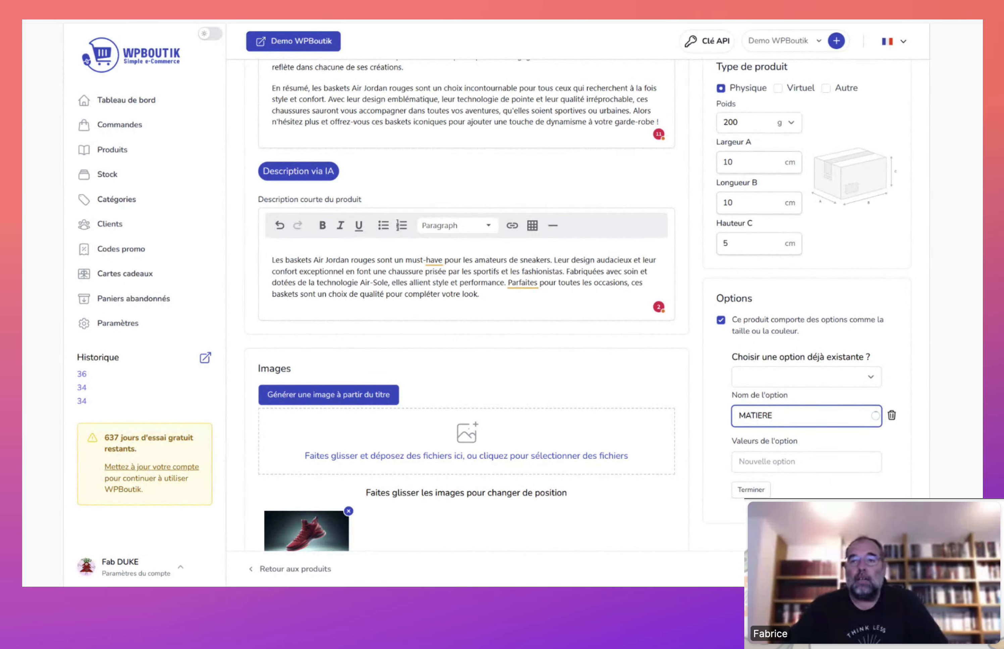
{"action": "left_click", "coordinate": [810, 464]}
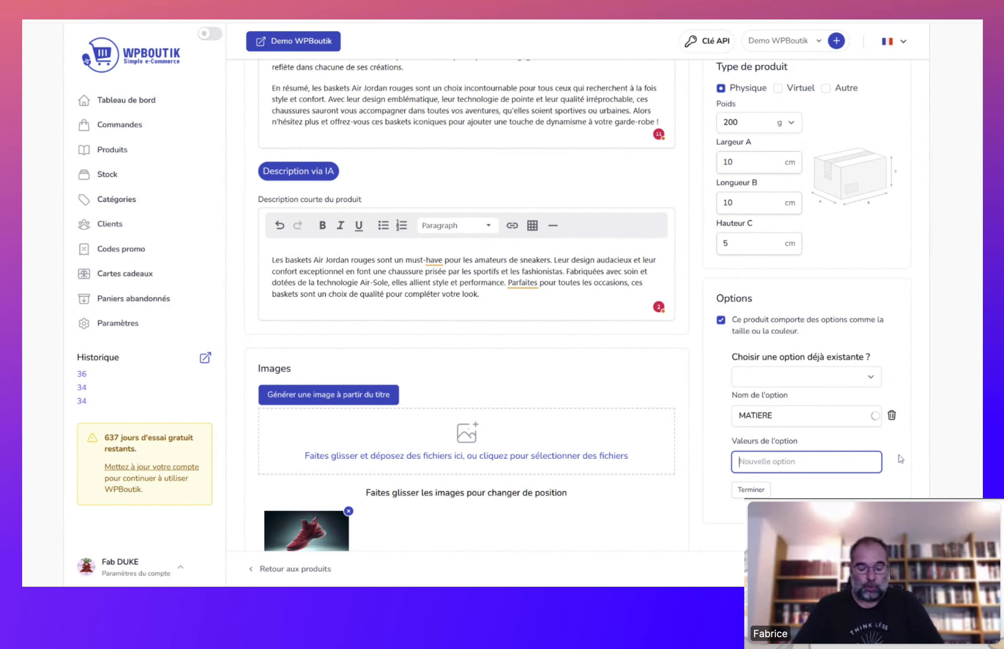
{"action": "type", "text": "CUIR"}
{"action": "key", "text": "Tab"}
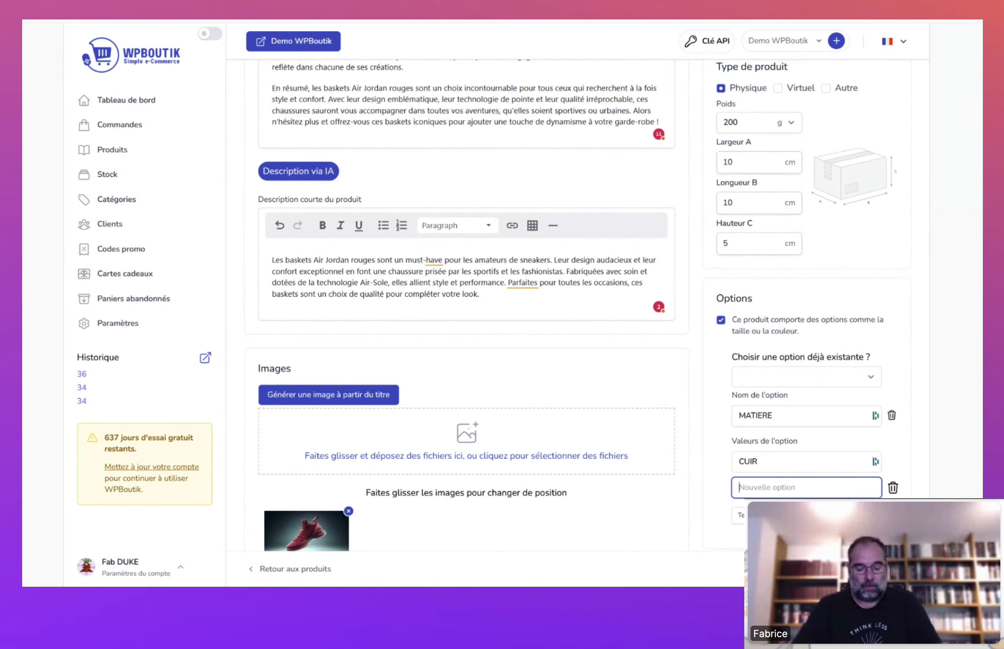
{"action": "type", "text": "TISSU"}
{"action": "key", "text": "Tab"}
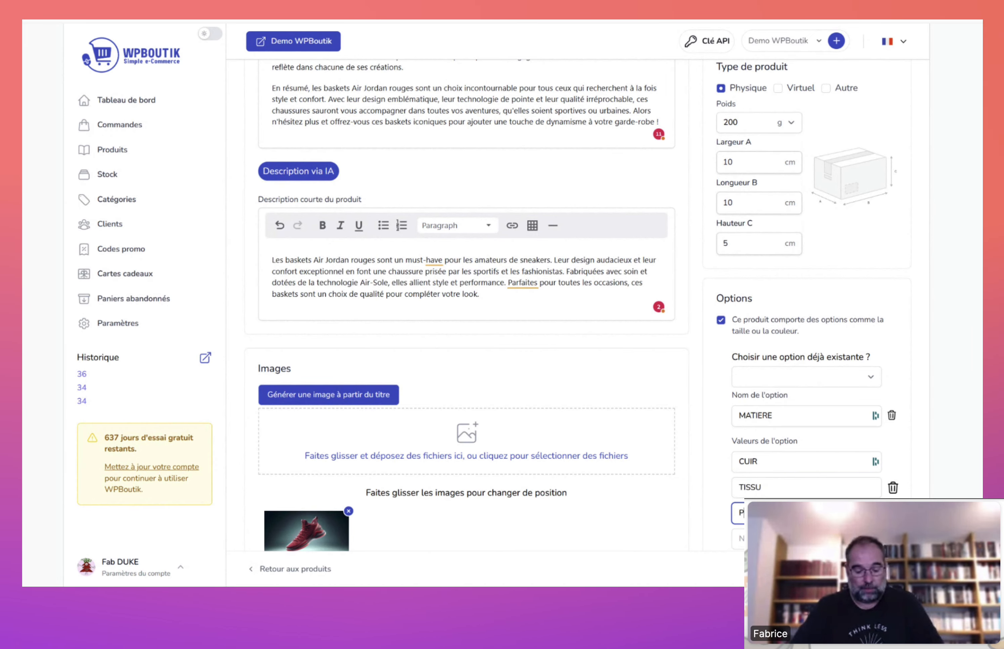
{"action": "type", "text": "PVC"}
{"action": "scroll", "coordinate": [858, 451], "scroll_direction": "down", "scroll_amount": 3}
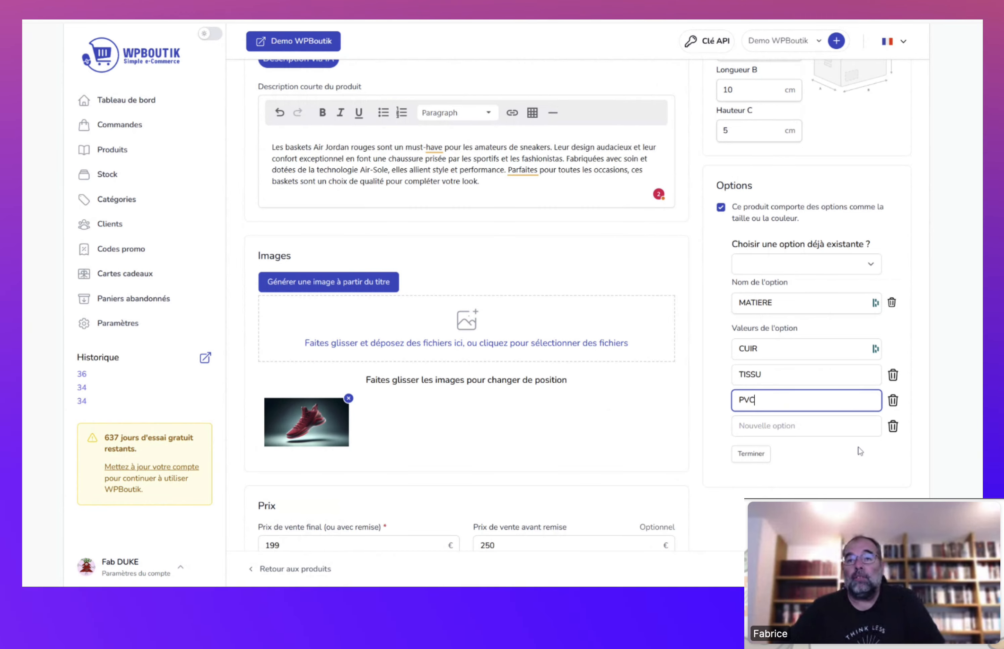
{"action": "left_click", "coordinate": [763, 455]}
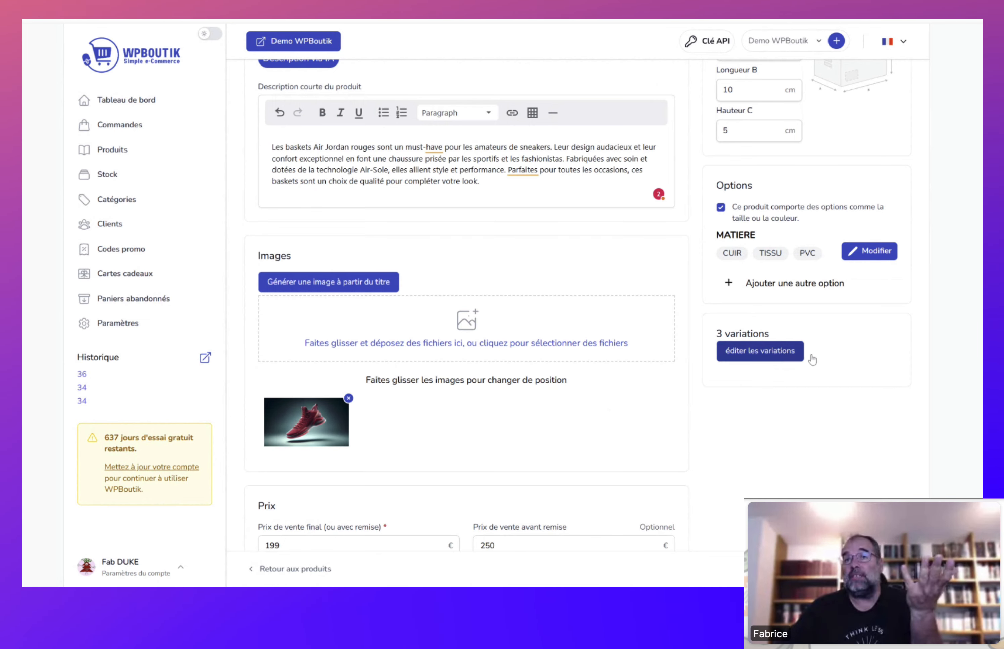
Step: Set the variation prices to 120 € for CUIR, 120 € for TISSU and 100 € for PVC
{"action": "left_click", "coordinate": [783, 354]}
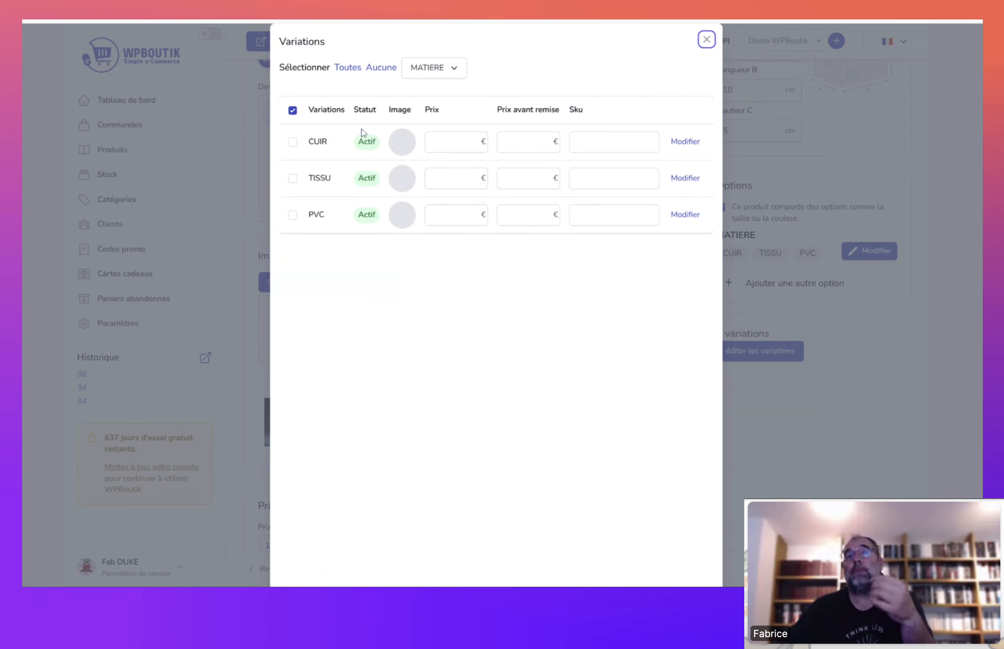
{"action": "left_click", "coordinate": [447, 141]}
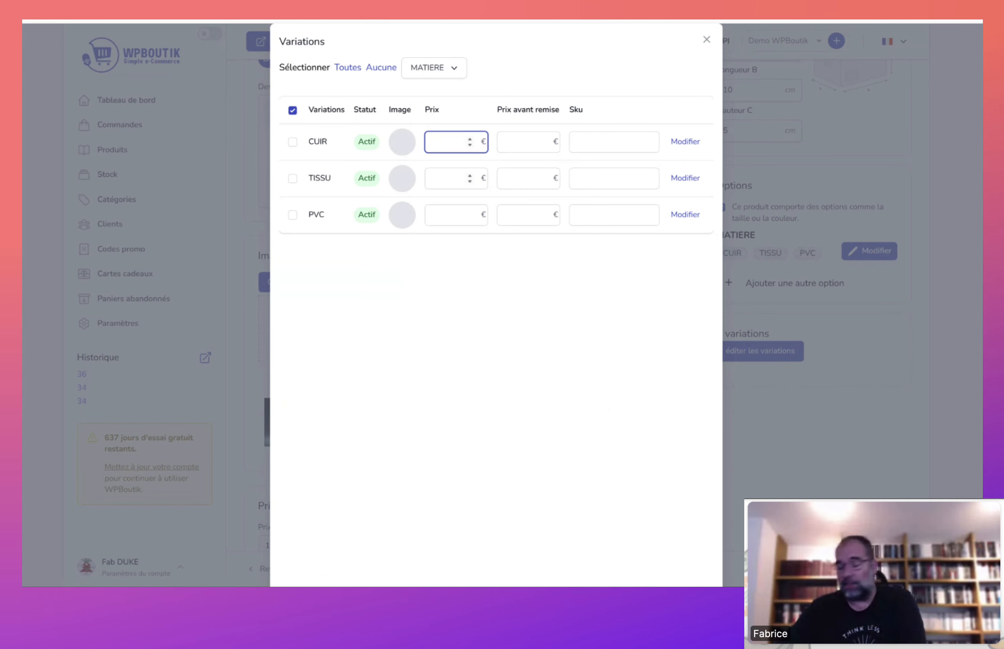
{"action": "left_click", "coordinate": [454, 179]}
{"action": "type", "text": "120"}
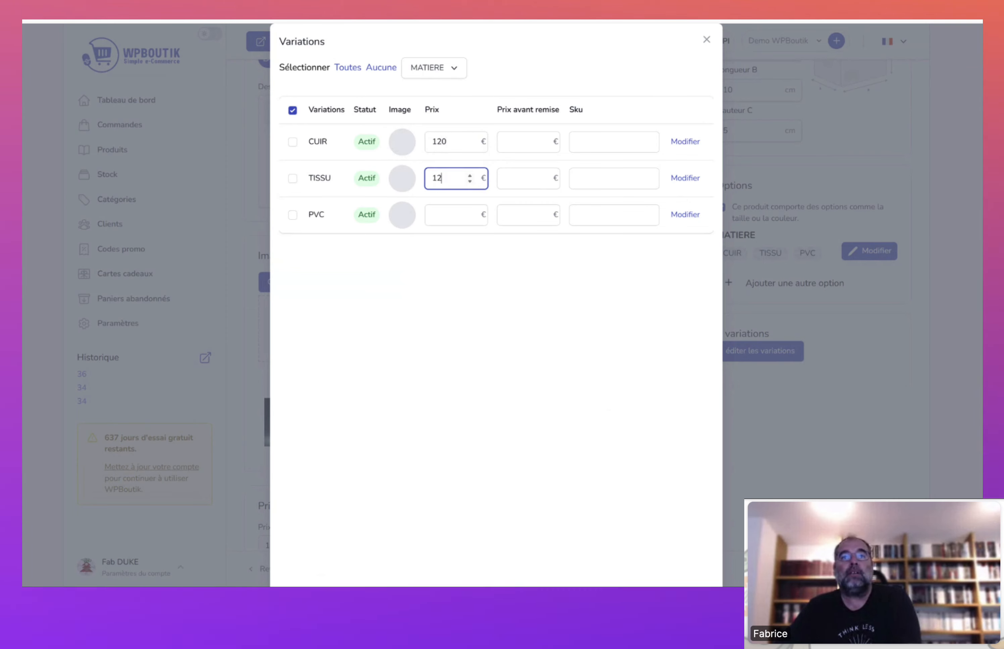
{"action": "left_click", "coordinate": [455, 213]}
{"action": "type", "text": "100"}
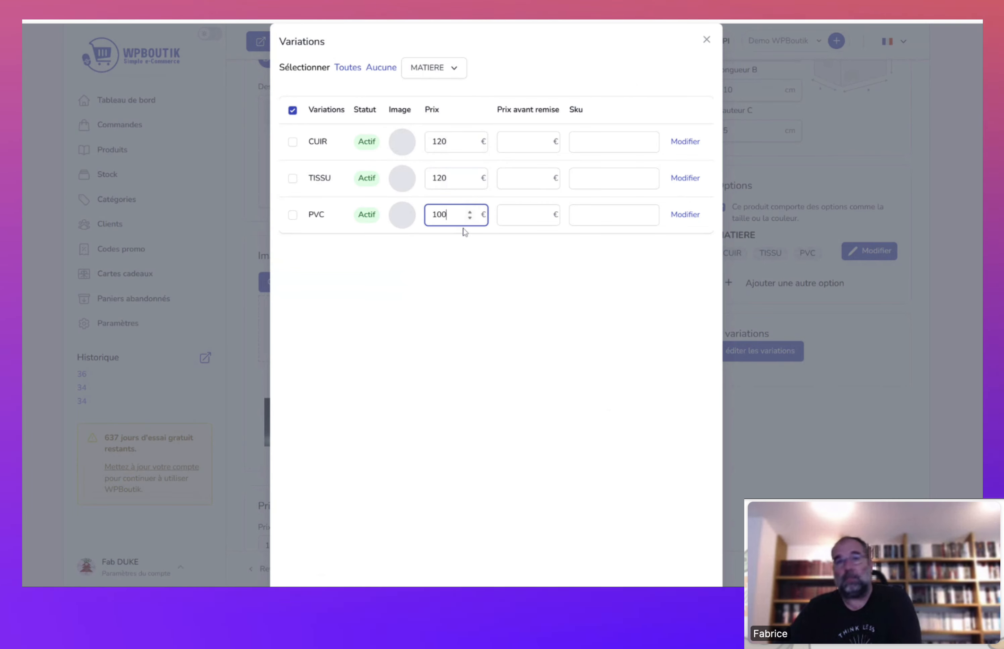
{"action": "left_click", "coordinate": [612, 269]}
{"action": "scroll", "coordinate": [610, 314], "scroll_direction": "down", "scroll_amount": 3}
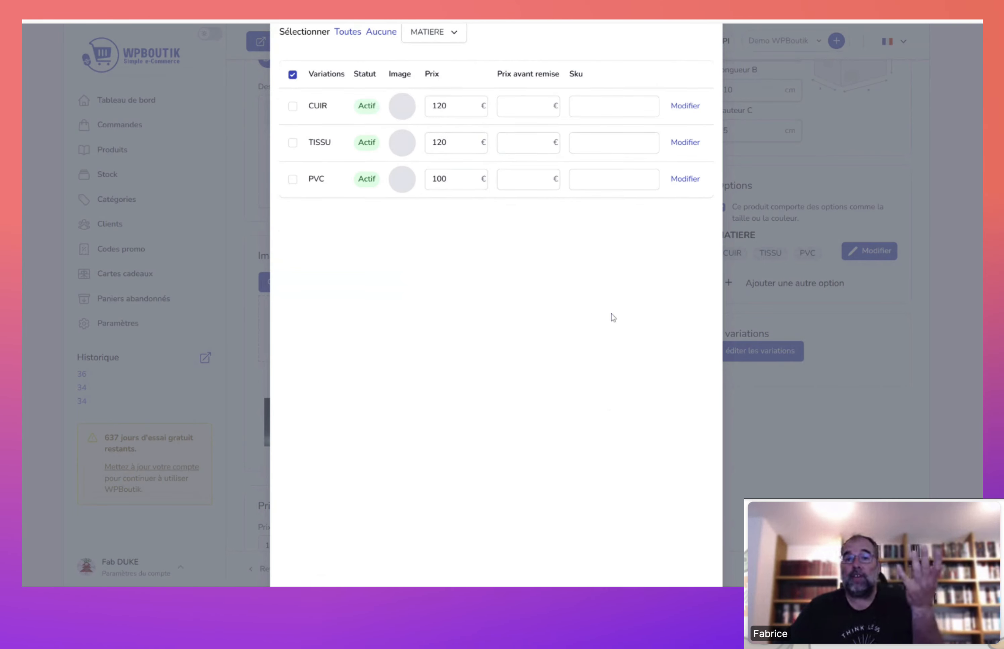
Step: Close the variations editor, reopen it to review the CUIR, TISSU and PVC rows, and close it again
{"action": "scroll", "coordinate": [560, 341], "scroll_direction": "up", "scroll_amount": 3}
{"action": "left_click", "coordinate": [878, 212]}
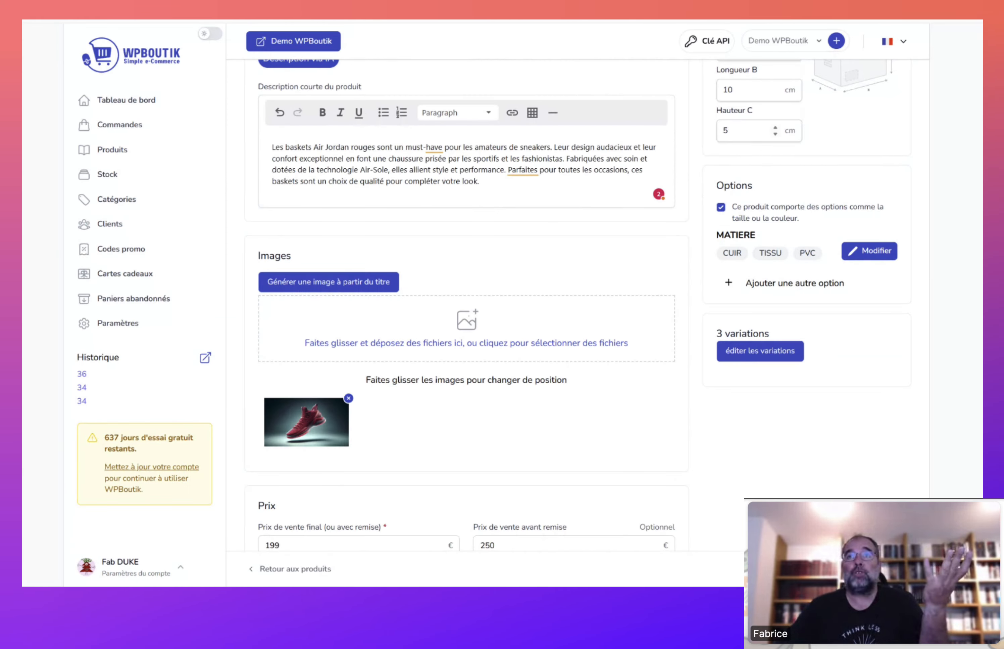
{"action": "left_click", "coordinate": [761, 349]}
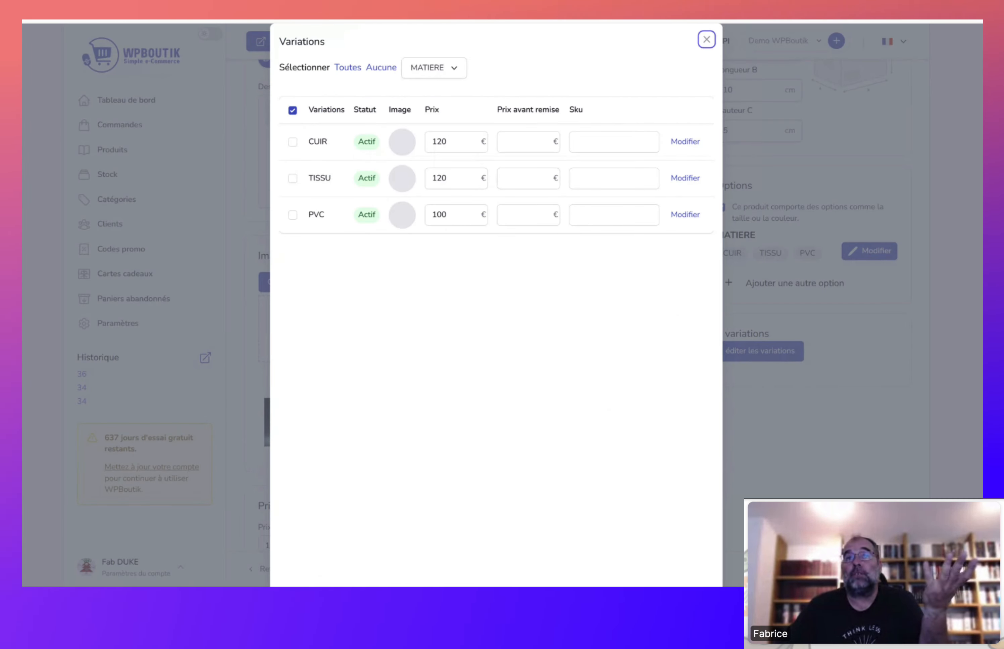
{"action": "left_click", "coordinate": [736, 291]}
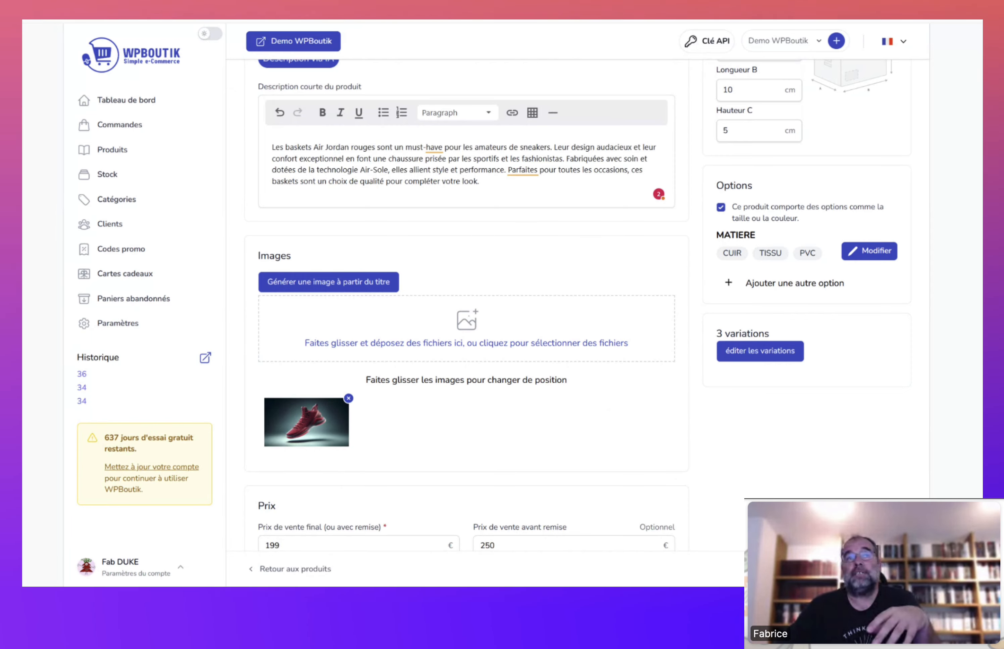
Step: Open the product Ceinture fine en cuir suédé black from the product list, return to the list, and view its shop page
{"action": "scroll", "coordinate": [194, 202], "scroll_direction": "up", "scroll_amount": 6}
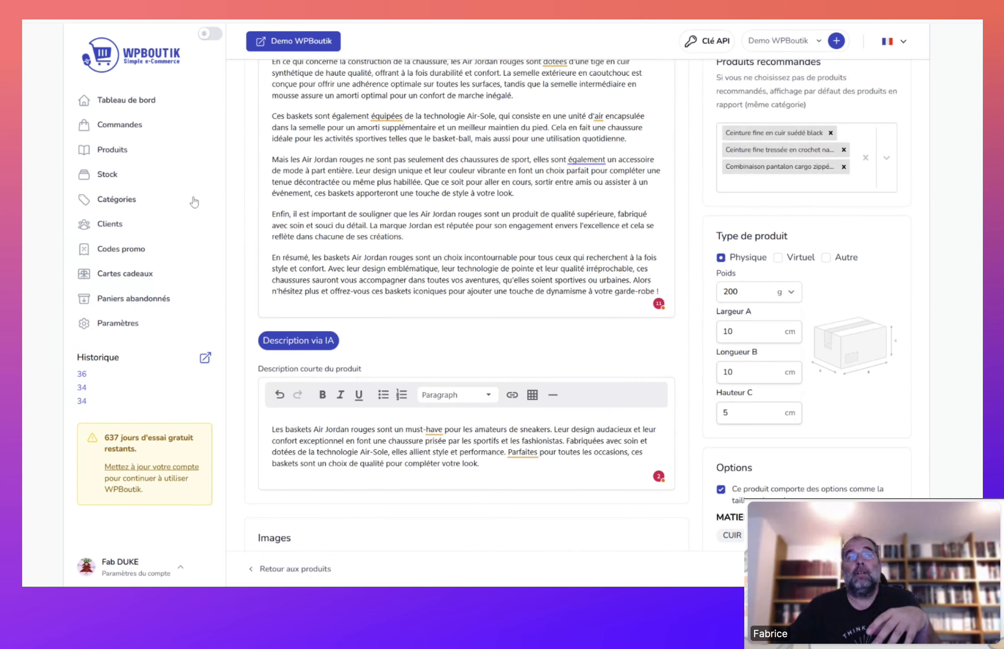
{"action": "left_click", "coordinate": [152, 152]}
{"action": "scroll", "coordinate": [469, 198], "scroll_direction": "up", "scroll_amount": 3}
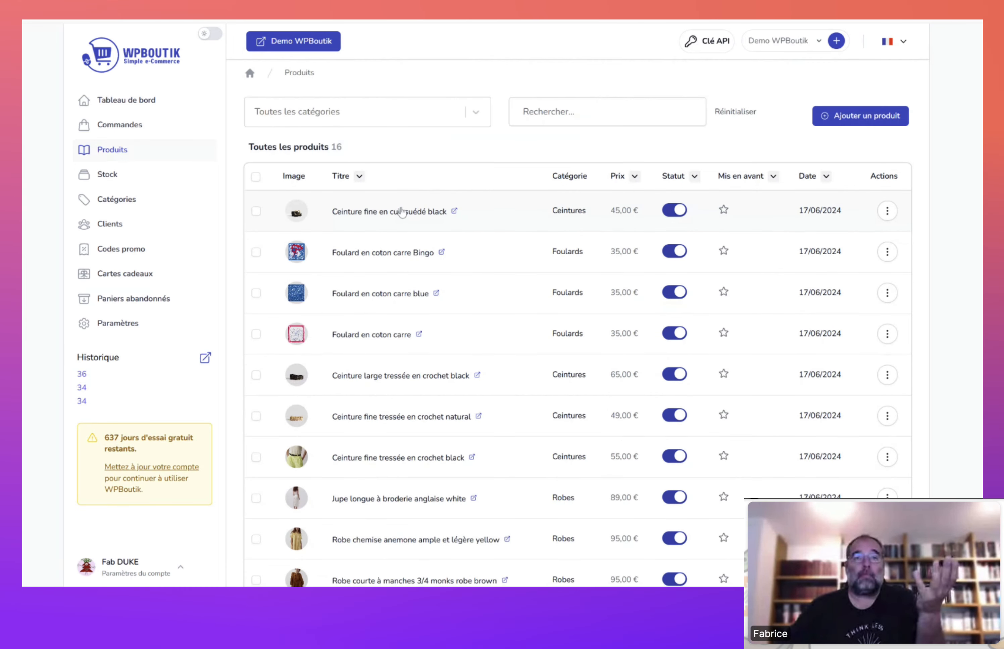
{"action": "left_click", "coordinate": [383, 210]}
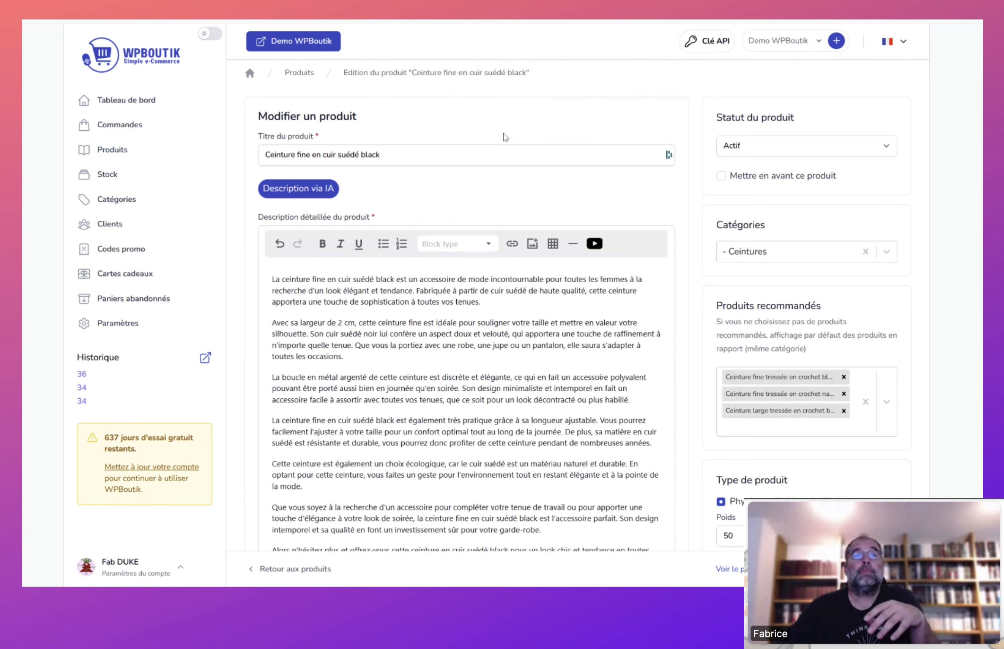
{"action": "left_click", "coordinate": [888, 211]}
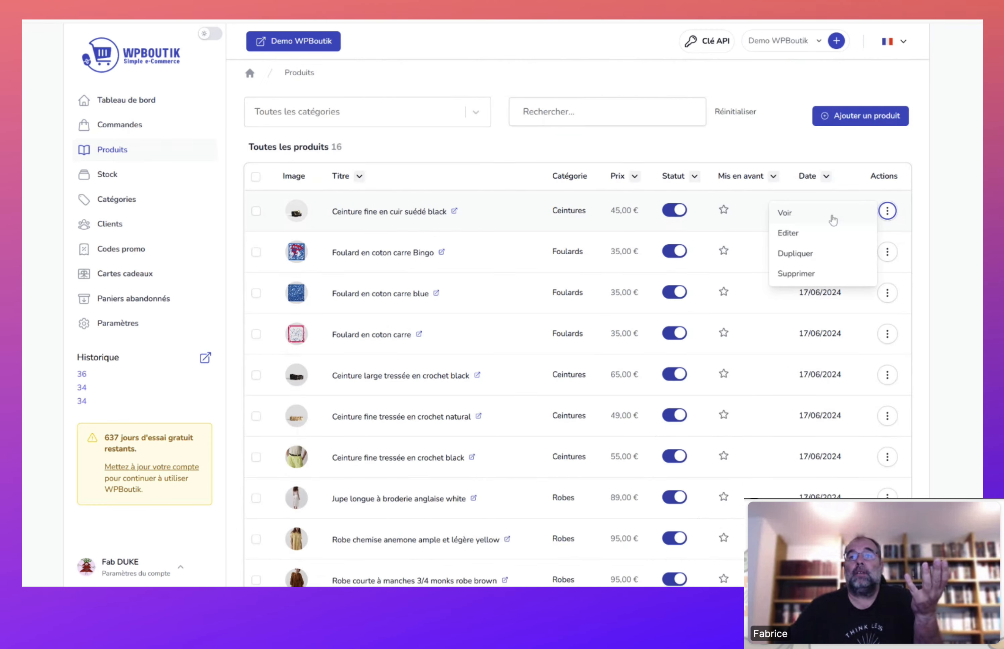
{"action": "left_click", "coordinate": [814, 219]}
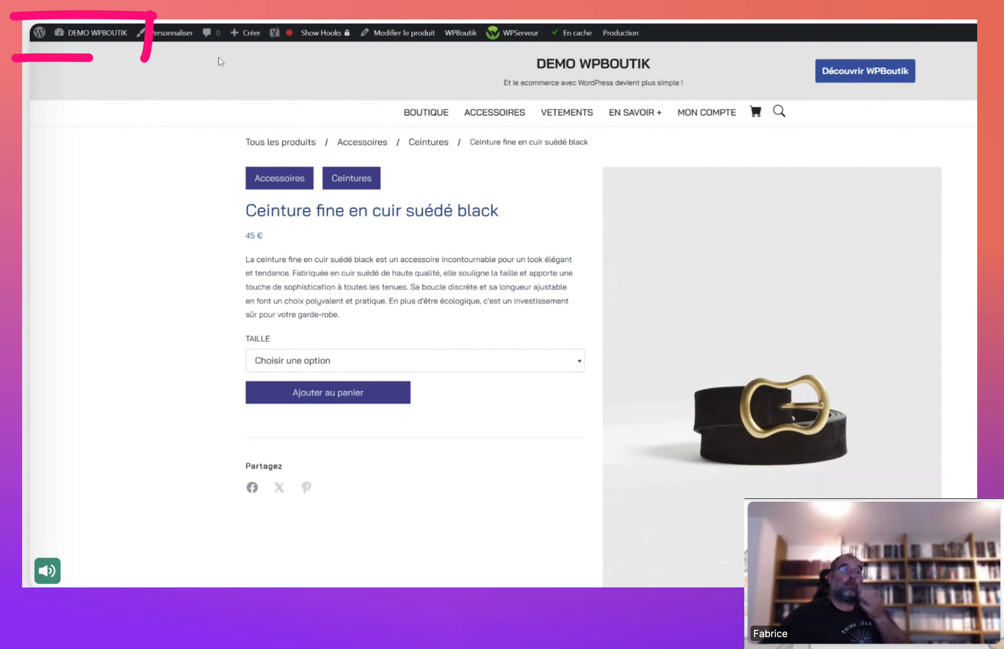
Step: Open the WPBoutik settings in the WordPress dashboard and examine the API key field and the terms and conditions page setting
{"action": "left_click", "coordinate": [130, 62]}
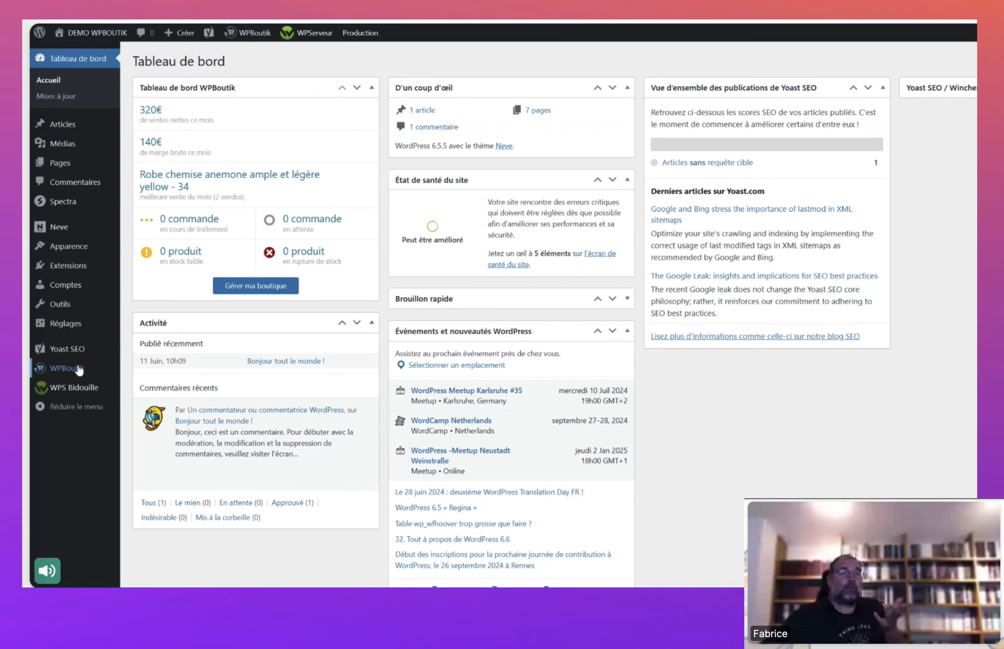
{"action": "left_click", "coordinate": [68, 368]}
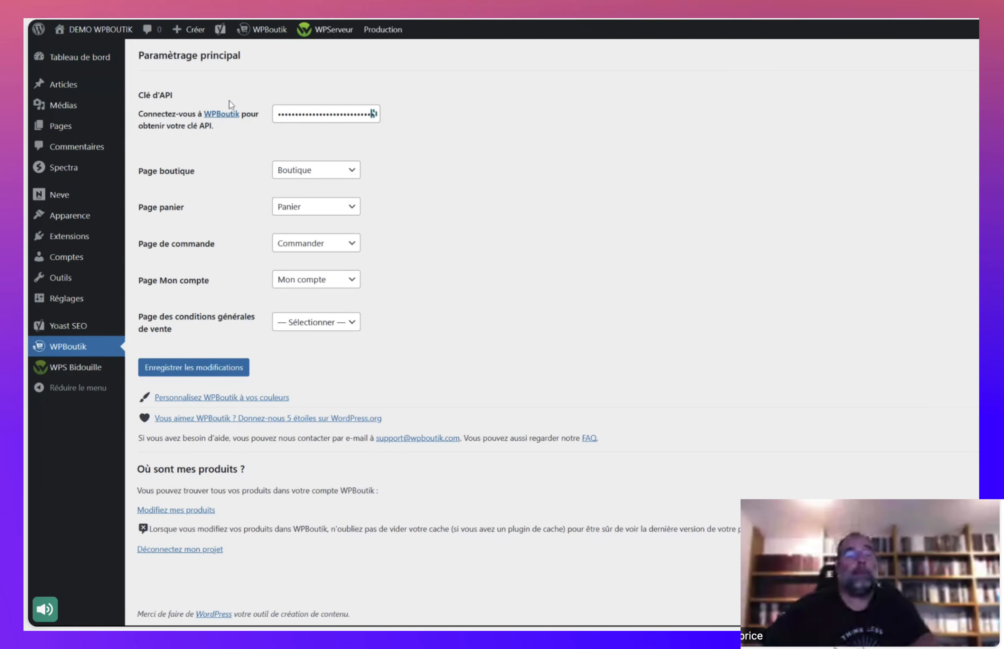
{"action": "left_click_drag", "start_coordinate": [285, 115], "coordinate": [375, 124]}
{"action": "left_click", "coordinate": [433, 113]}
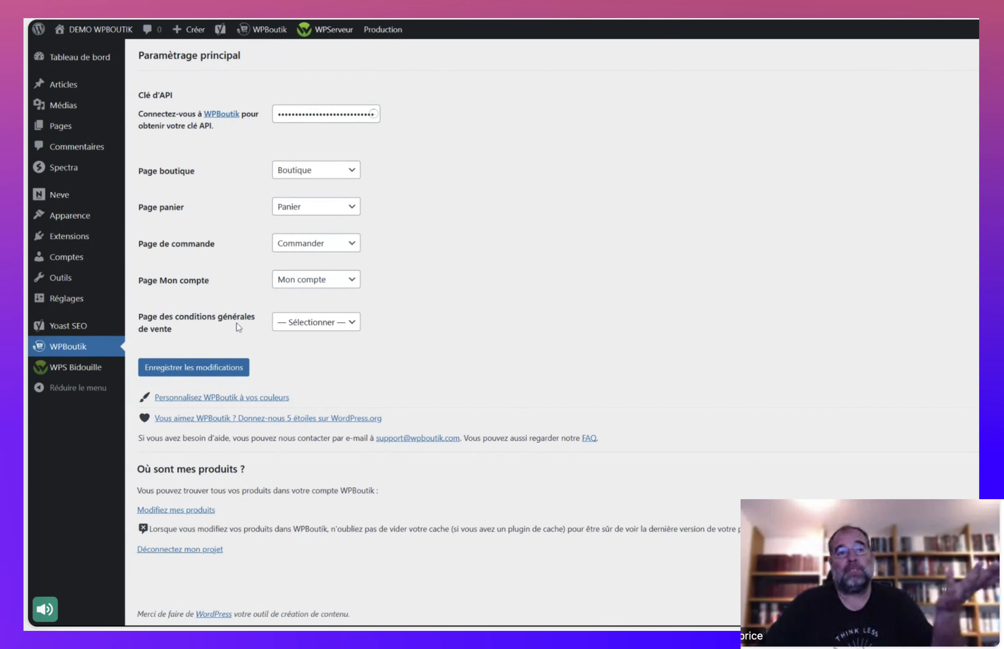
{"action": "left_click", "coordinate": [313, 327]}
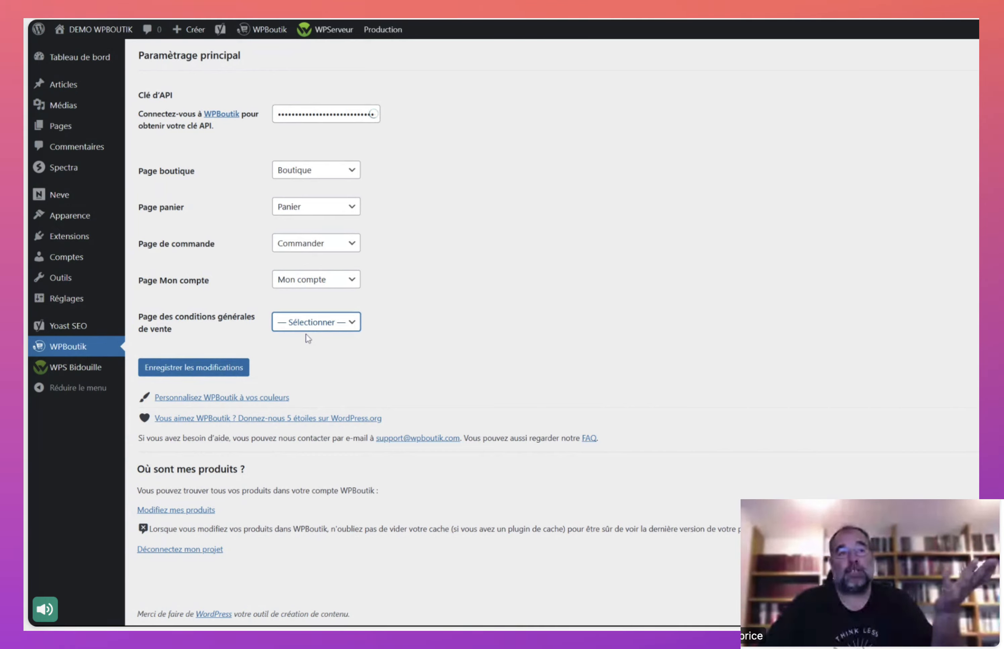
{"action": "left_click", "coordinate": [233, 330]}
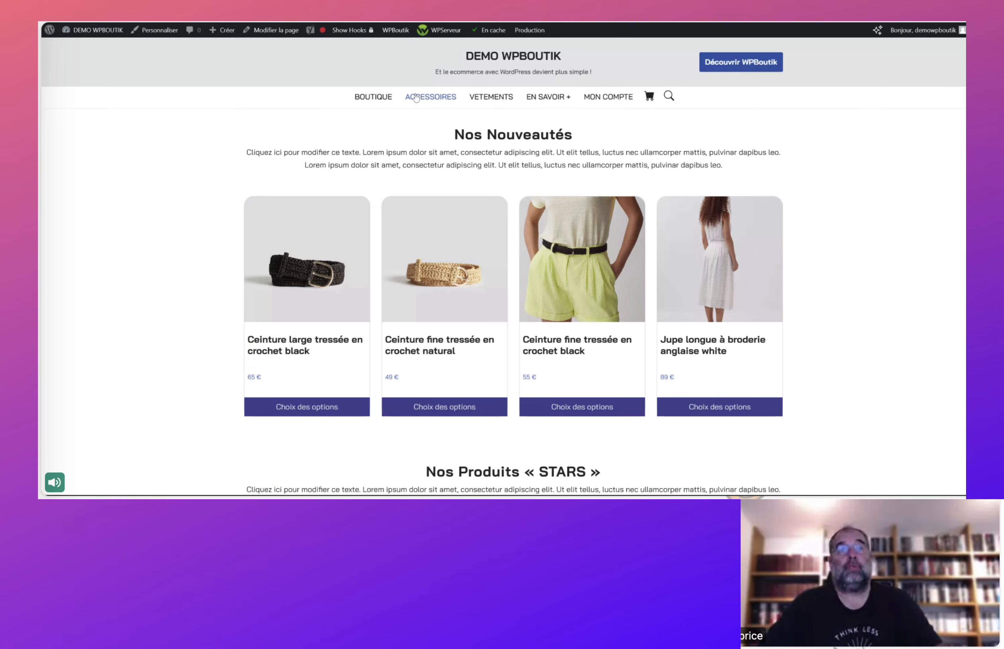
Step: Open the demo shop's Boutique page and look through its product grid and featured product lists
{"action": "left_click", "coordinate": [373, 96]}
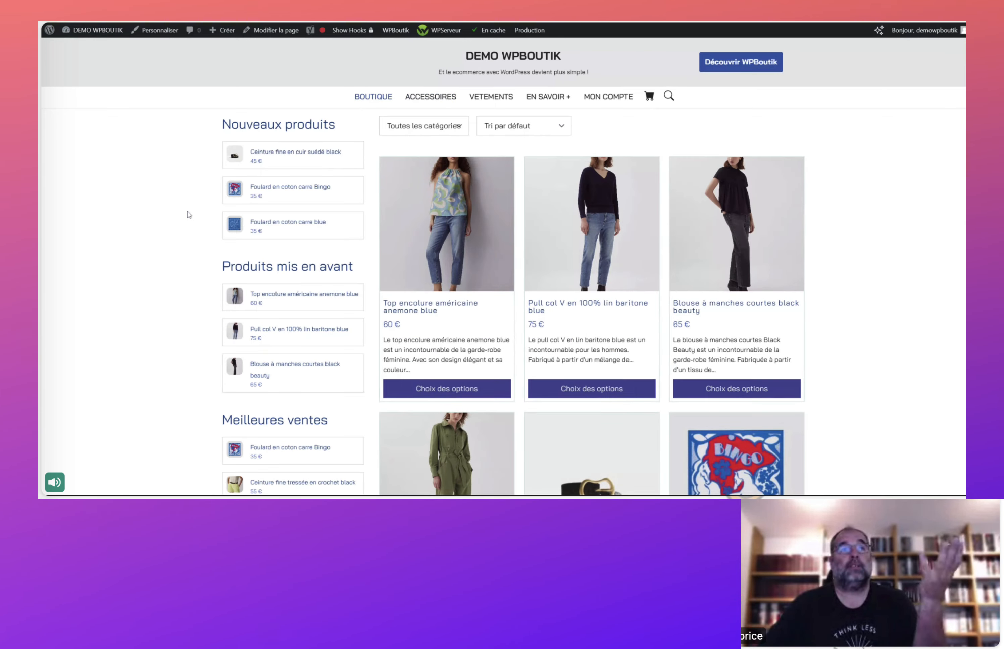
{"action": "scroll", "coordinate": [904, 300], "scroll_direction": "down", "scroll_amount": 12}
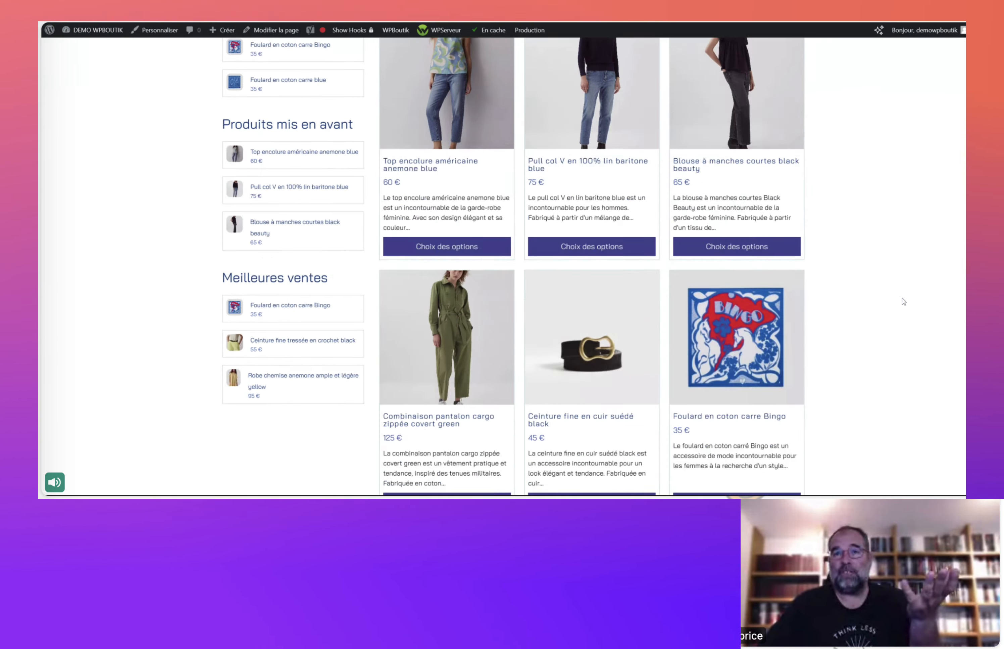
{"action": "scroll", "coordinate": [905, 302], "scroll_direction": "up", "scroll_amount": 9}
{"action": "scroll", "coordinate": [904, 303], "scroll_direction": "up", "scroll_amount": 3}
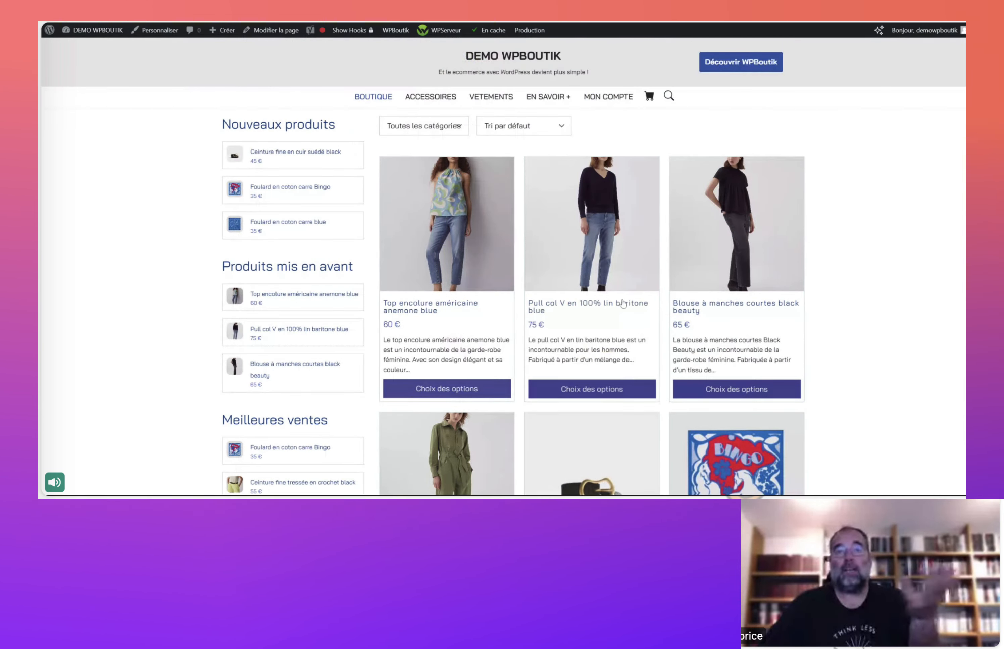